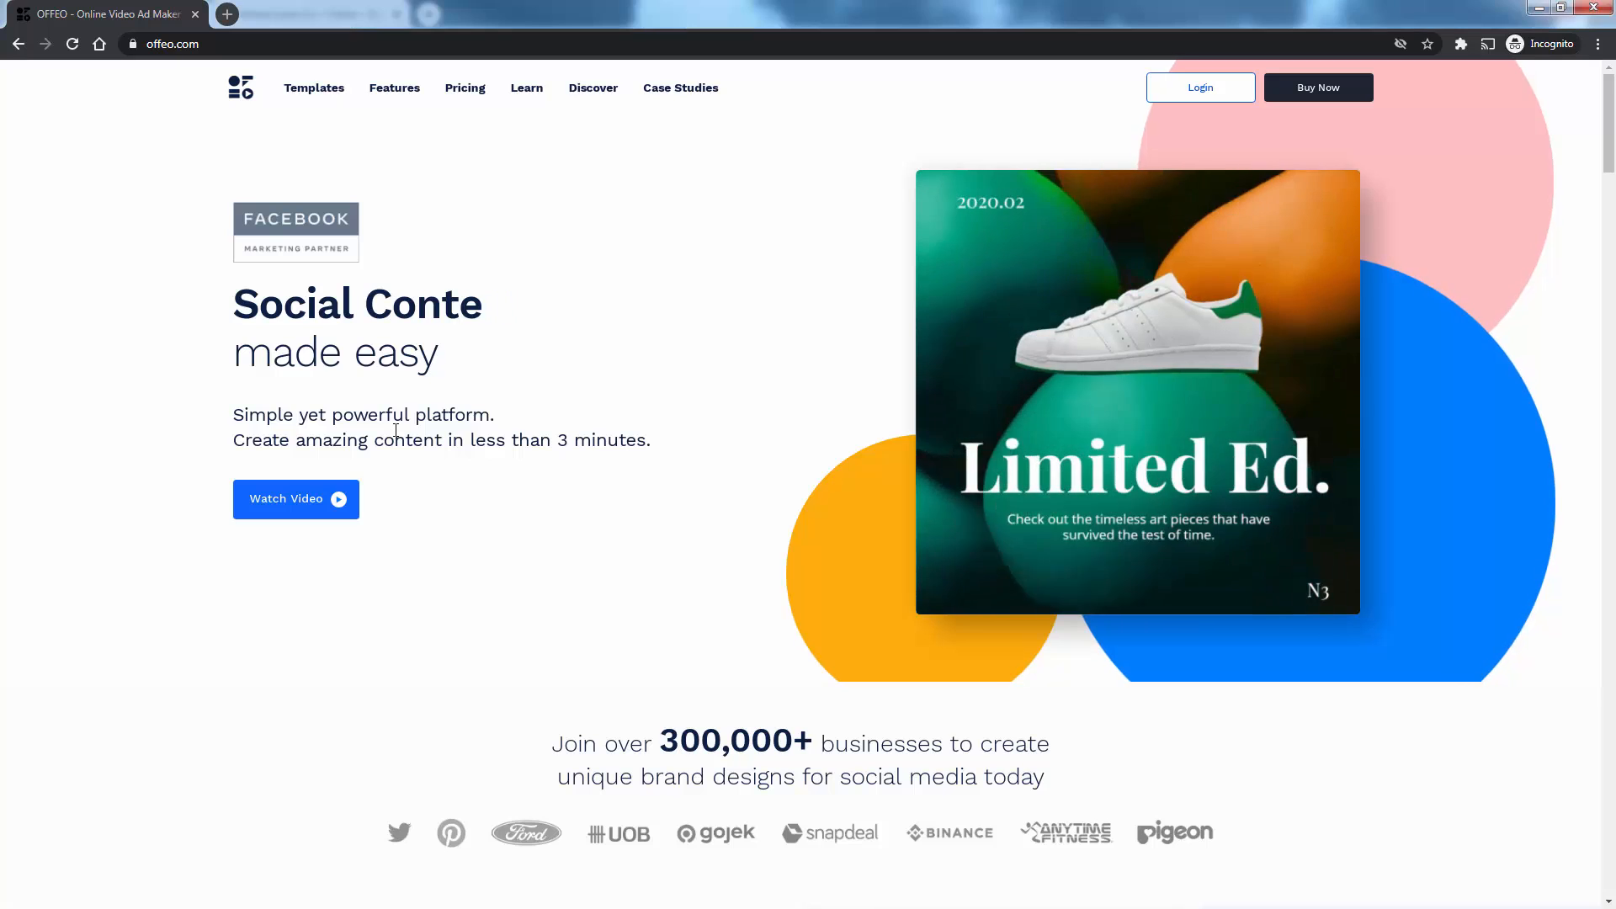
- Examine the OFFEO homepage's introduction, customer logos, Creativity feature tiles and Be Inspired template section
scroll(396, 435, down, 2)
scroll(398, 437, down, 1)
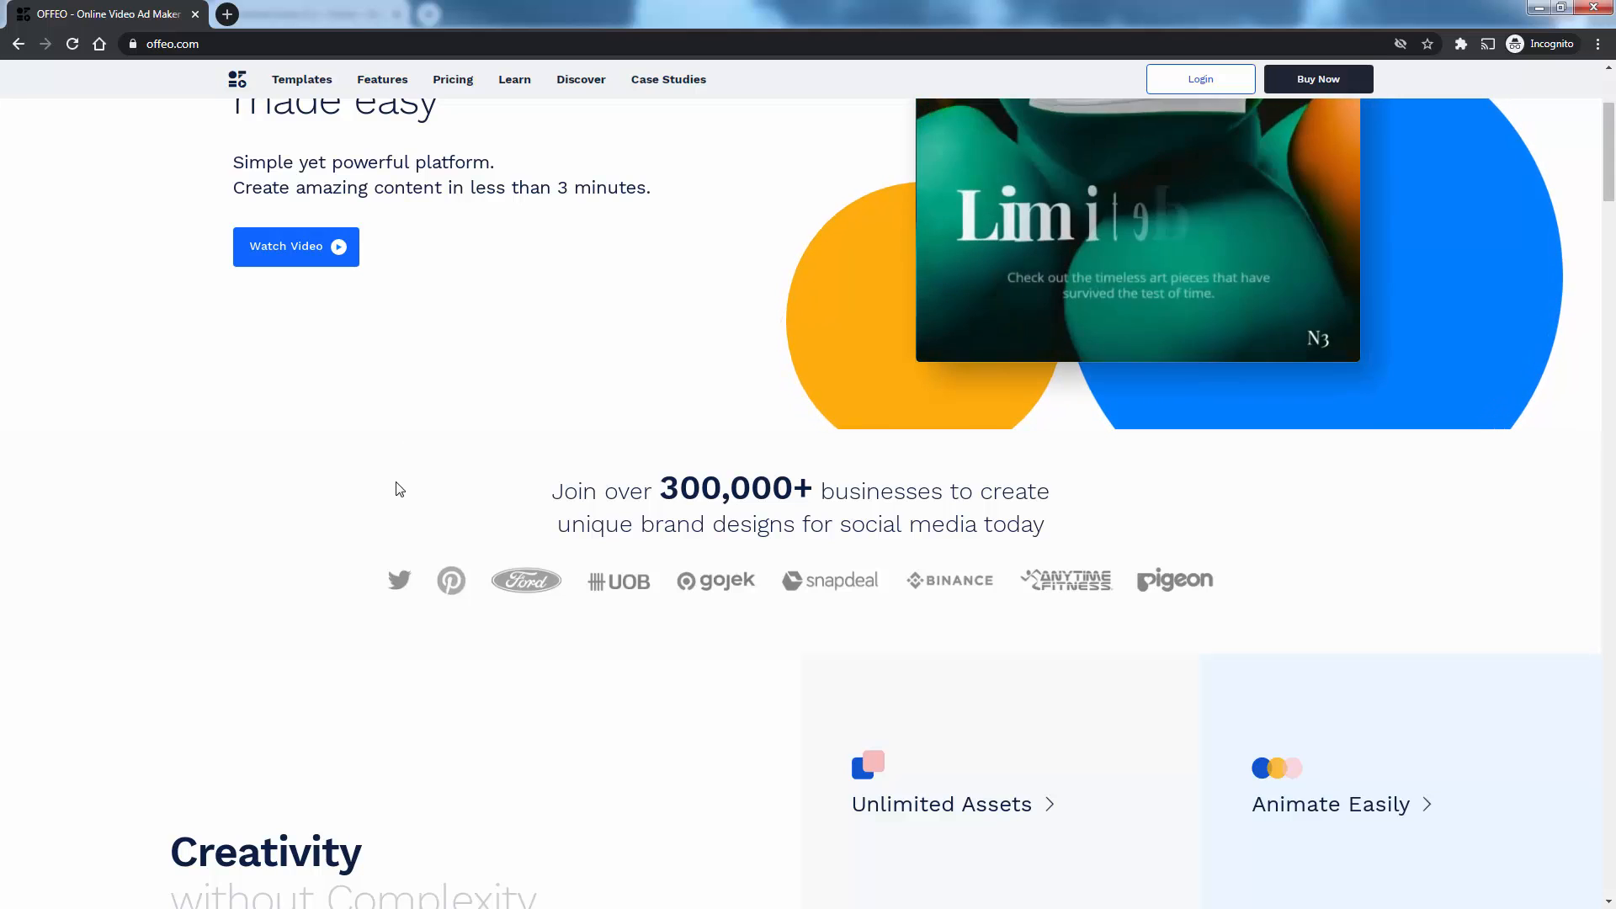
scroll(400, 489, down, 4)
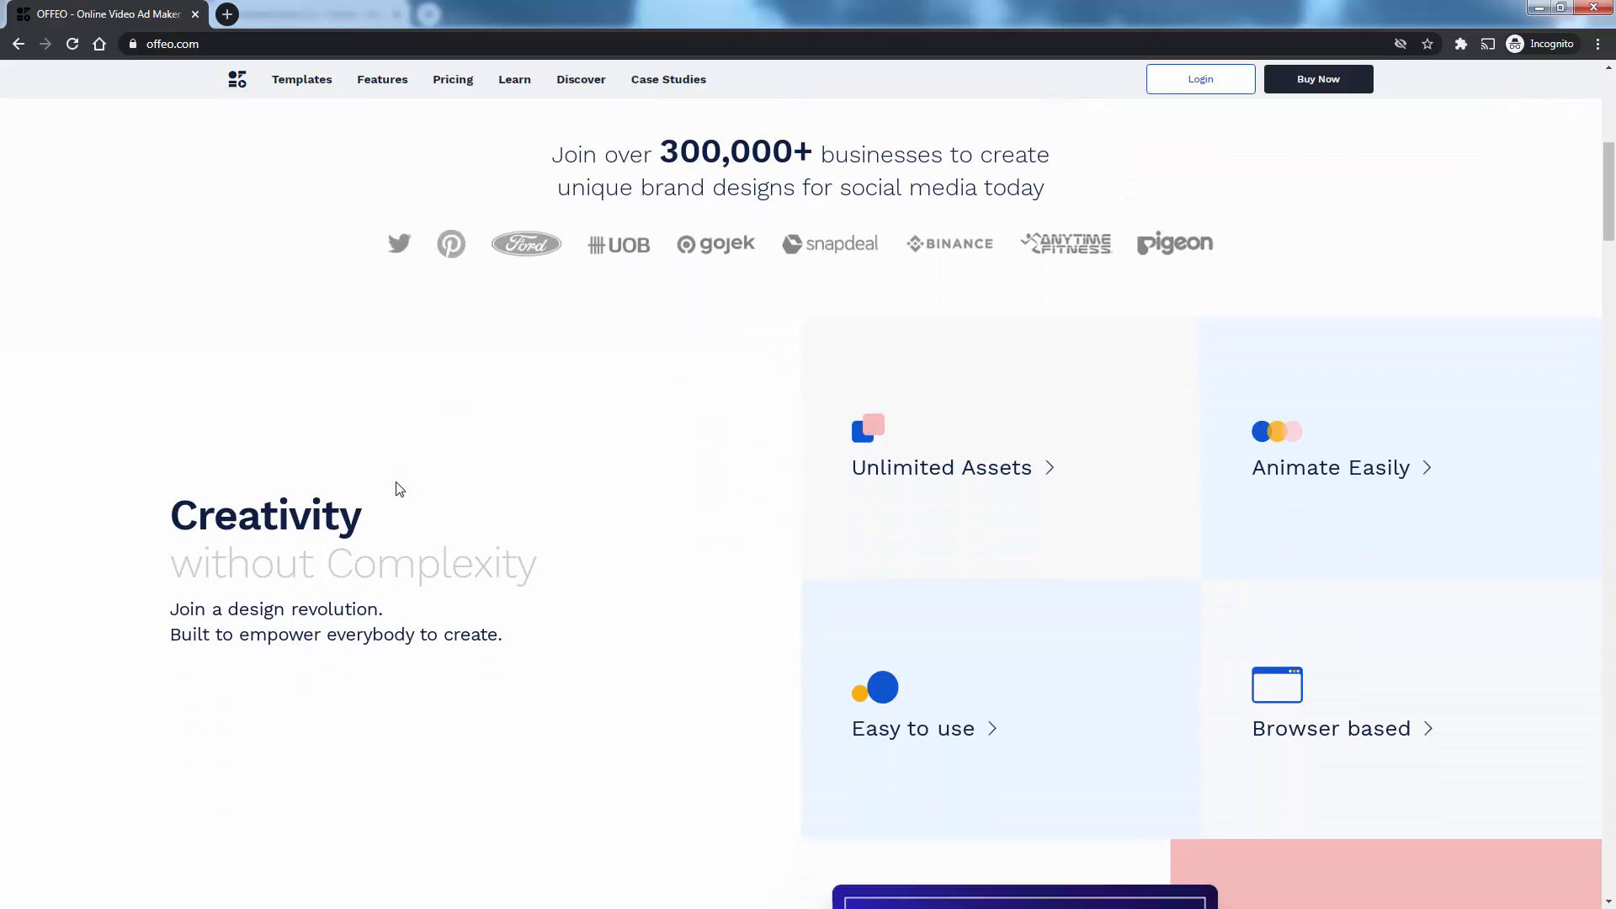
scroll(399, 489, down, 1)
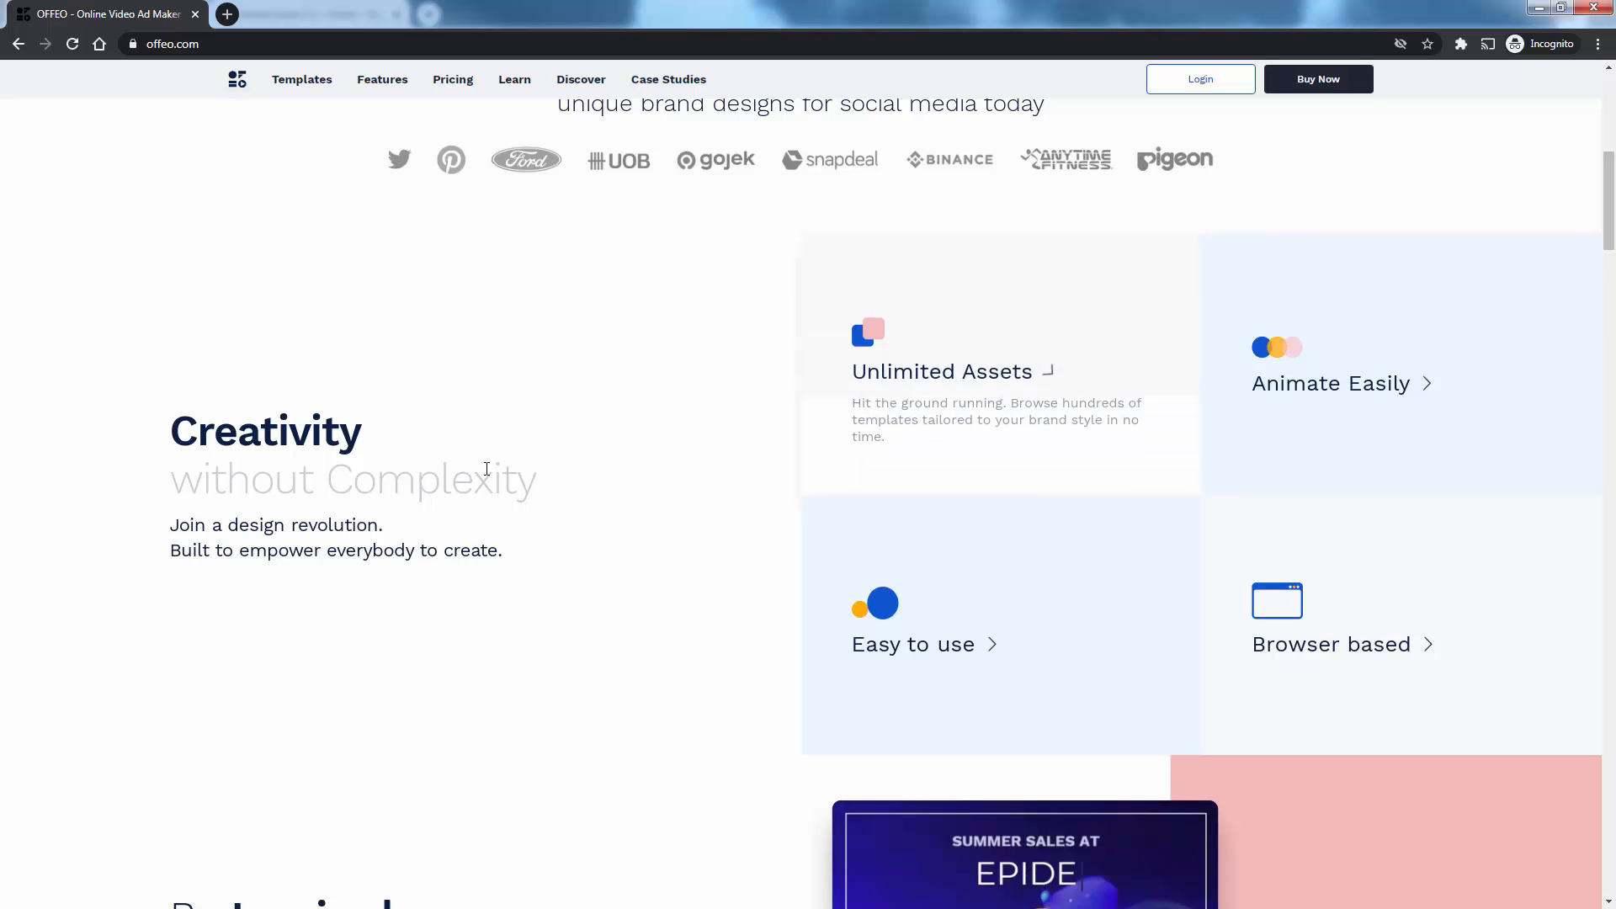
scroll(483, 466, down, 4)
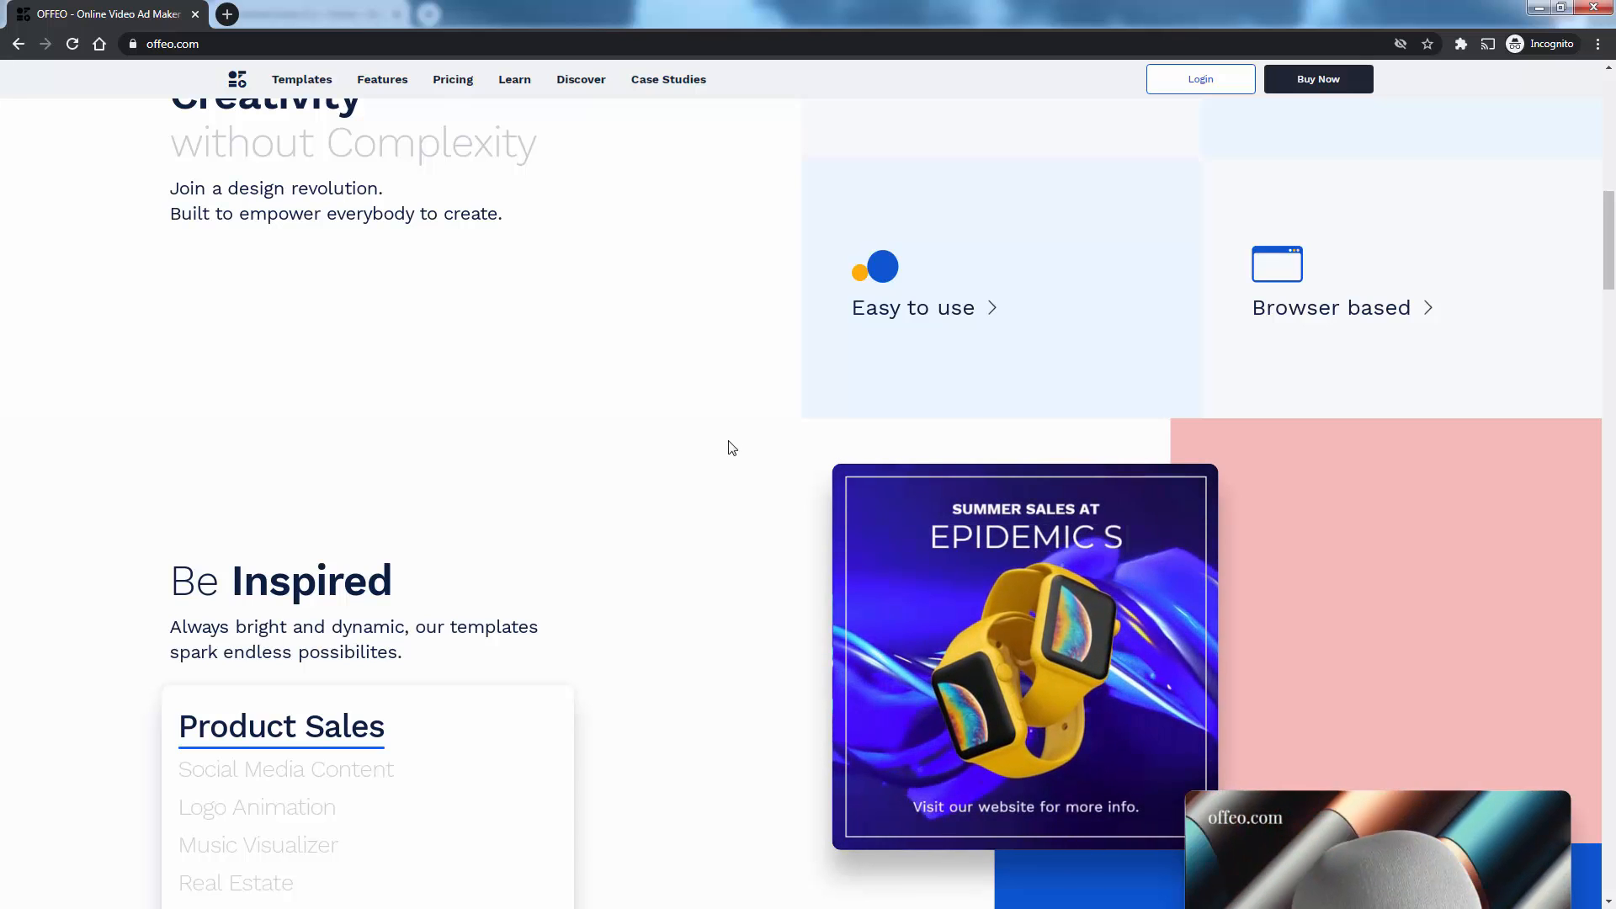
scroll(730, 448, down, 1)
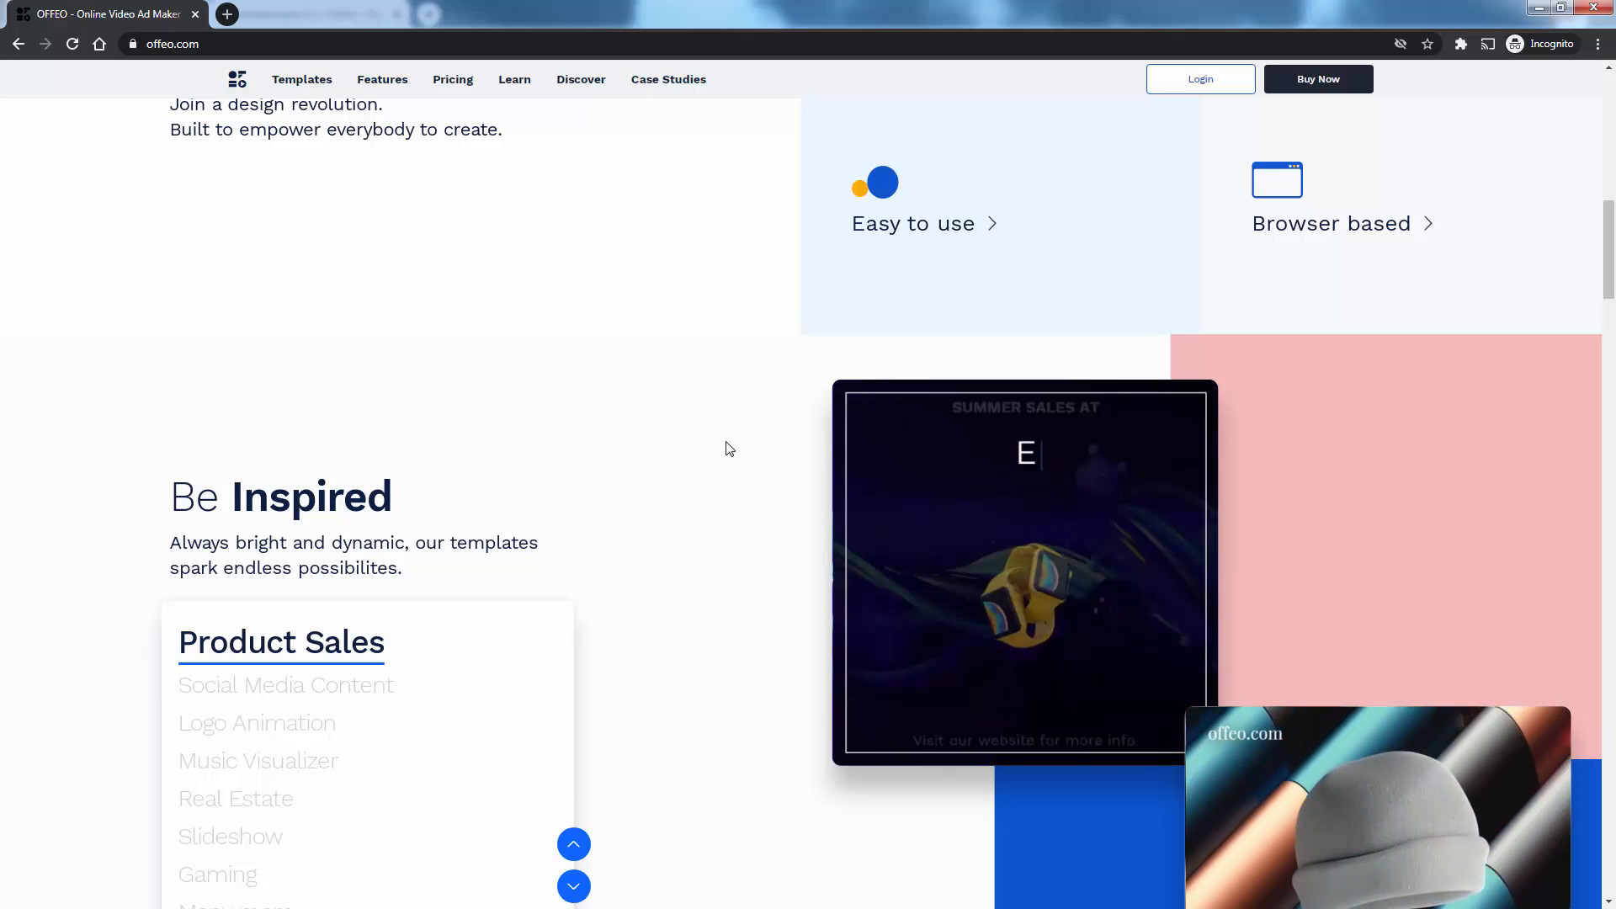
scroll(729, 448, down, 1)
scroll(729, 448, down, 1)
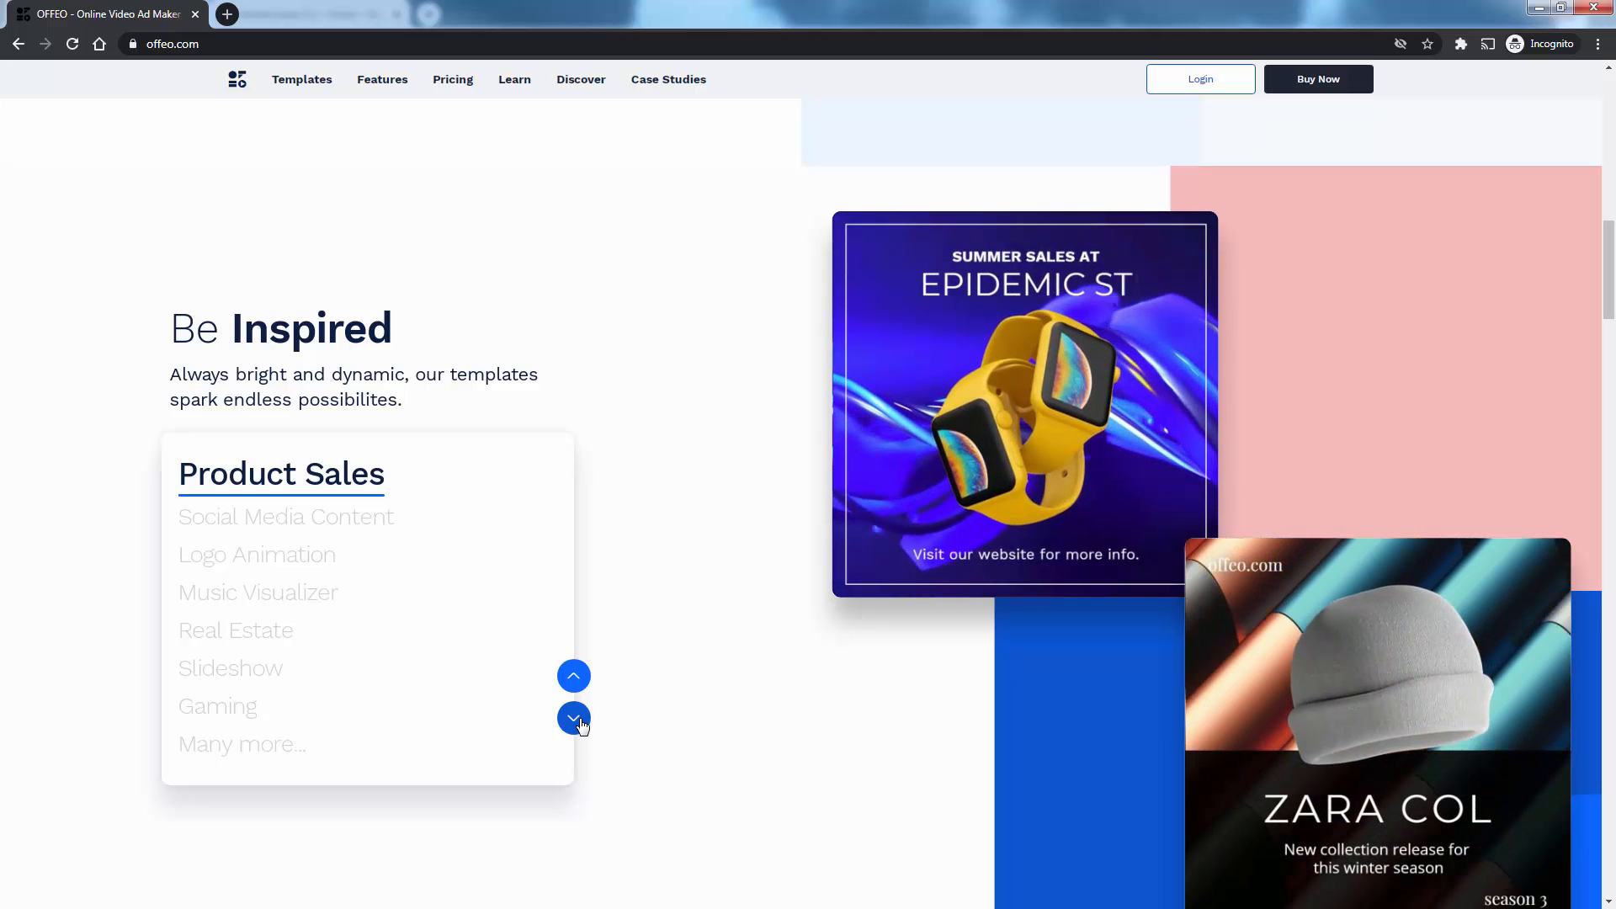
- Step through the Be Inspired sample designs for Social Media Content, Logo Animation, Music Visualizer, Real Estate and the following category
click(573, 718)
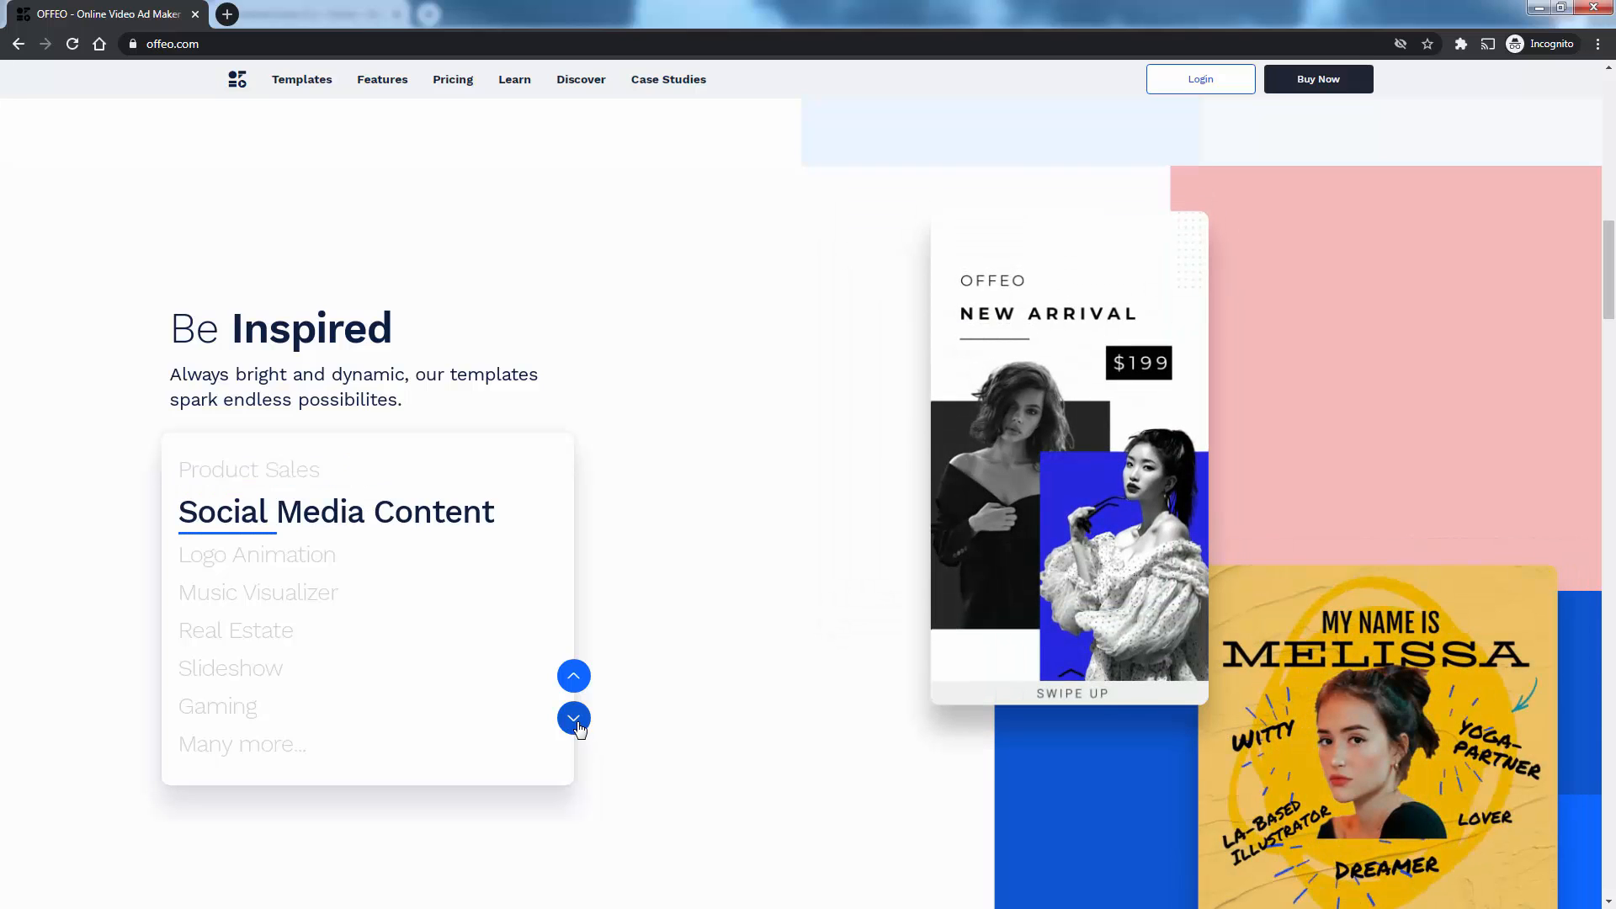
scroll(663, 713, down, 1)
scroll(661, 712, down, 2)
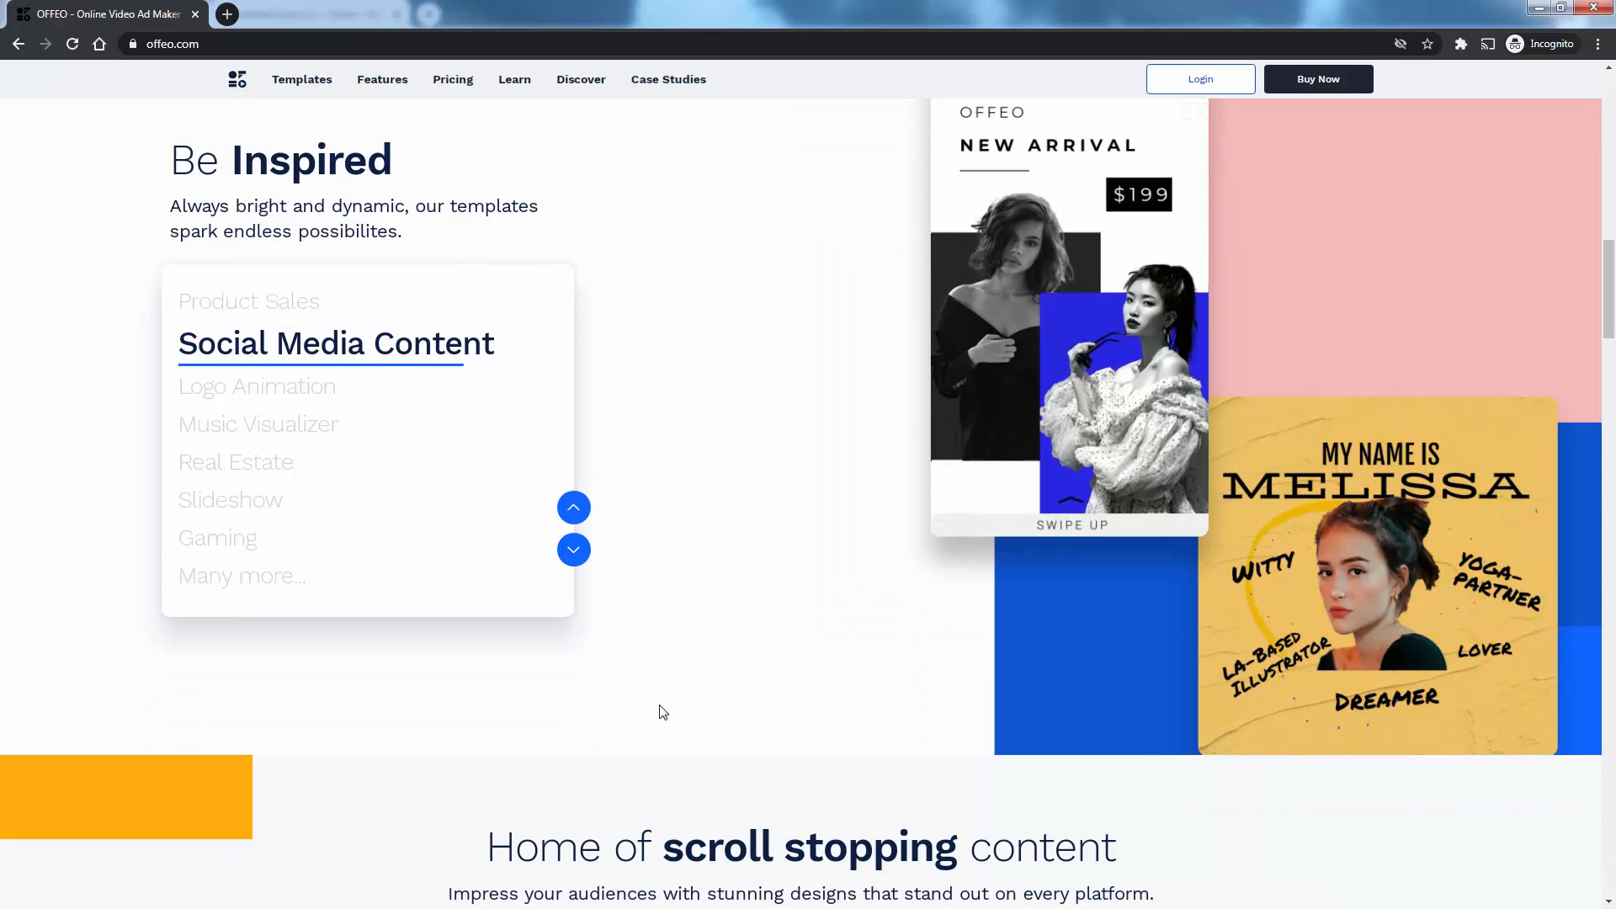
scroll(660, 711, up, 3)
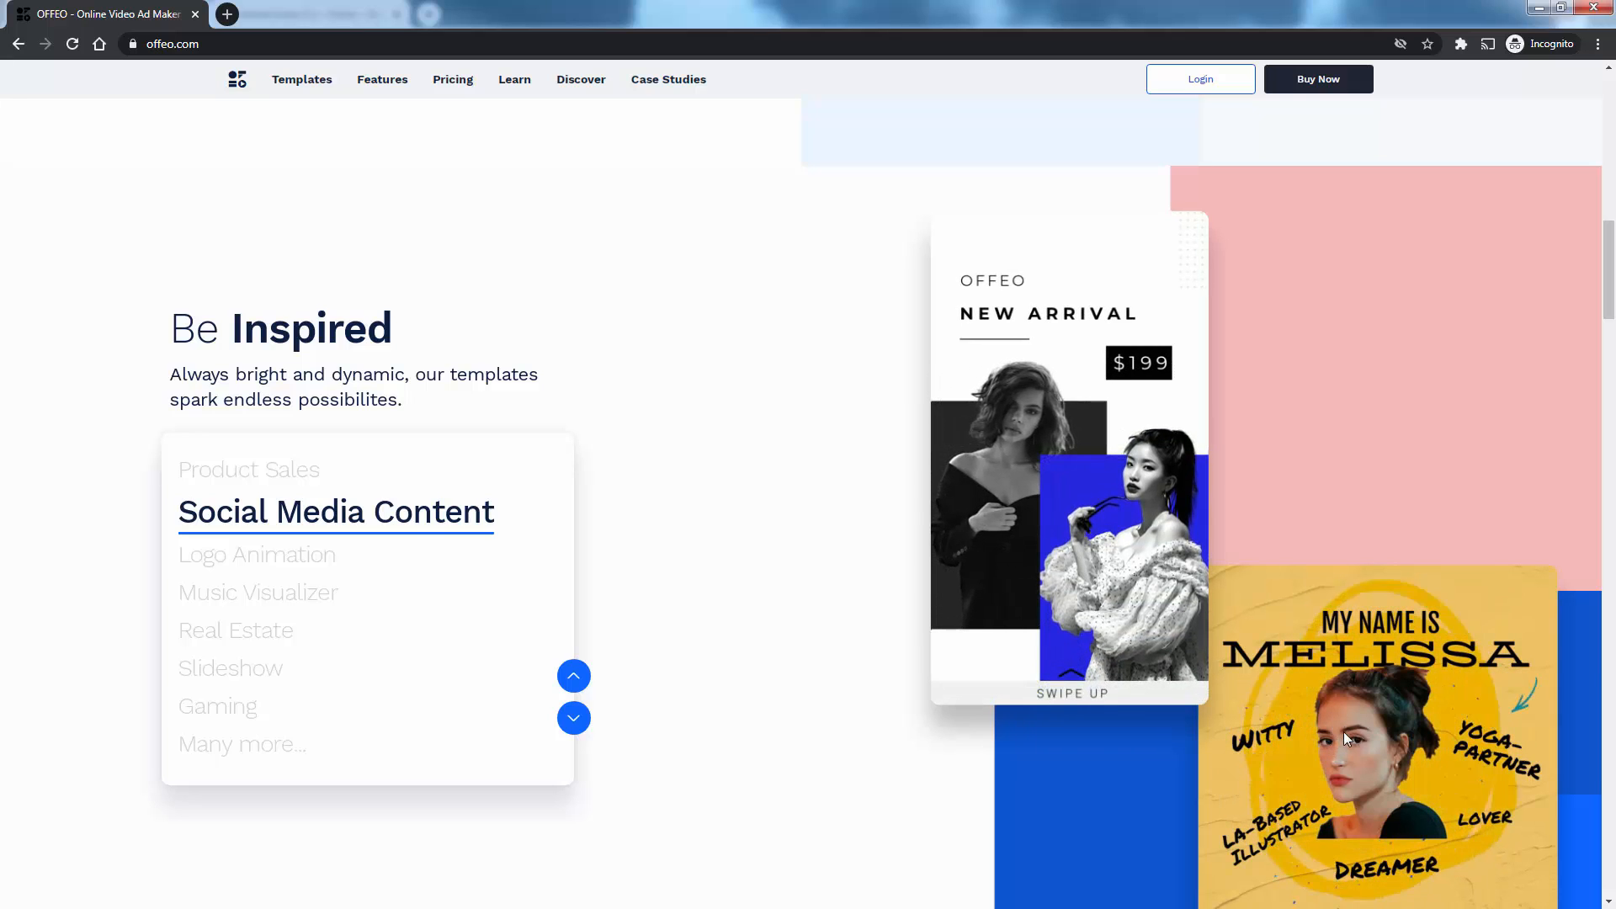
scroll(1344, 730, down, 1)
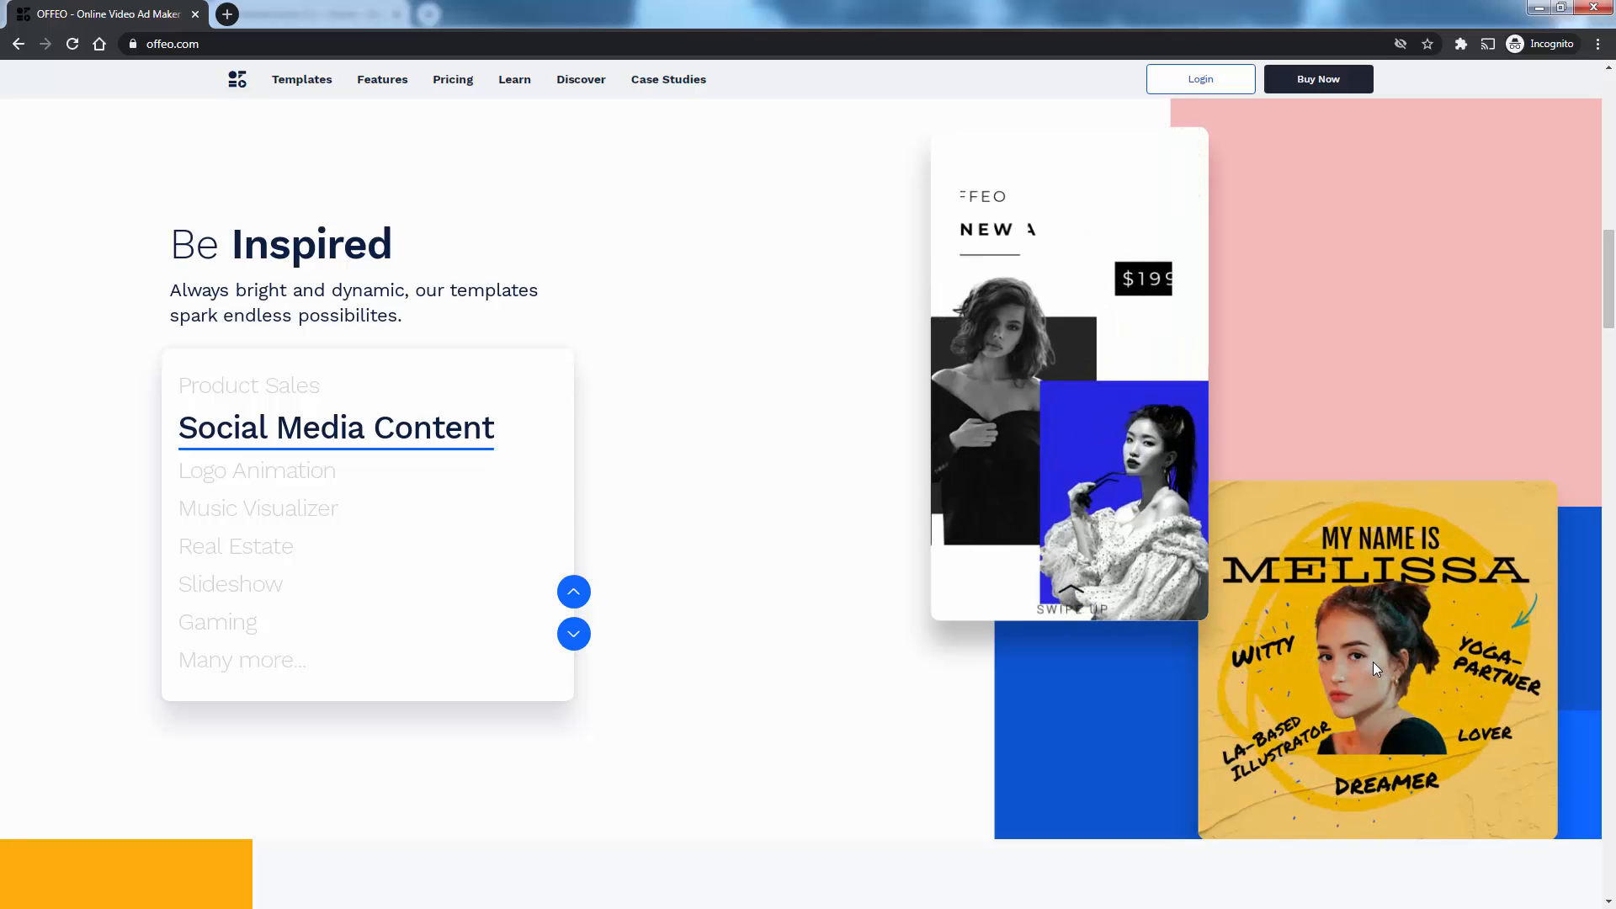
click(577, 641)
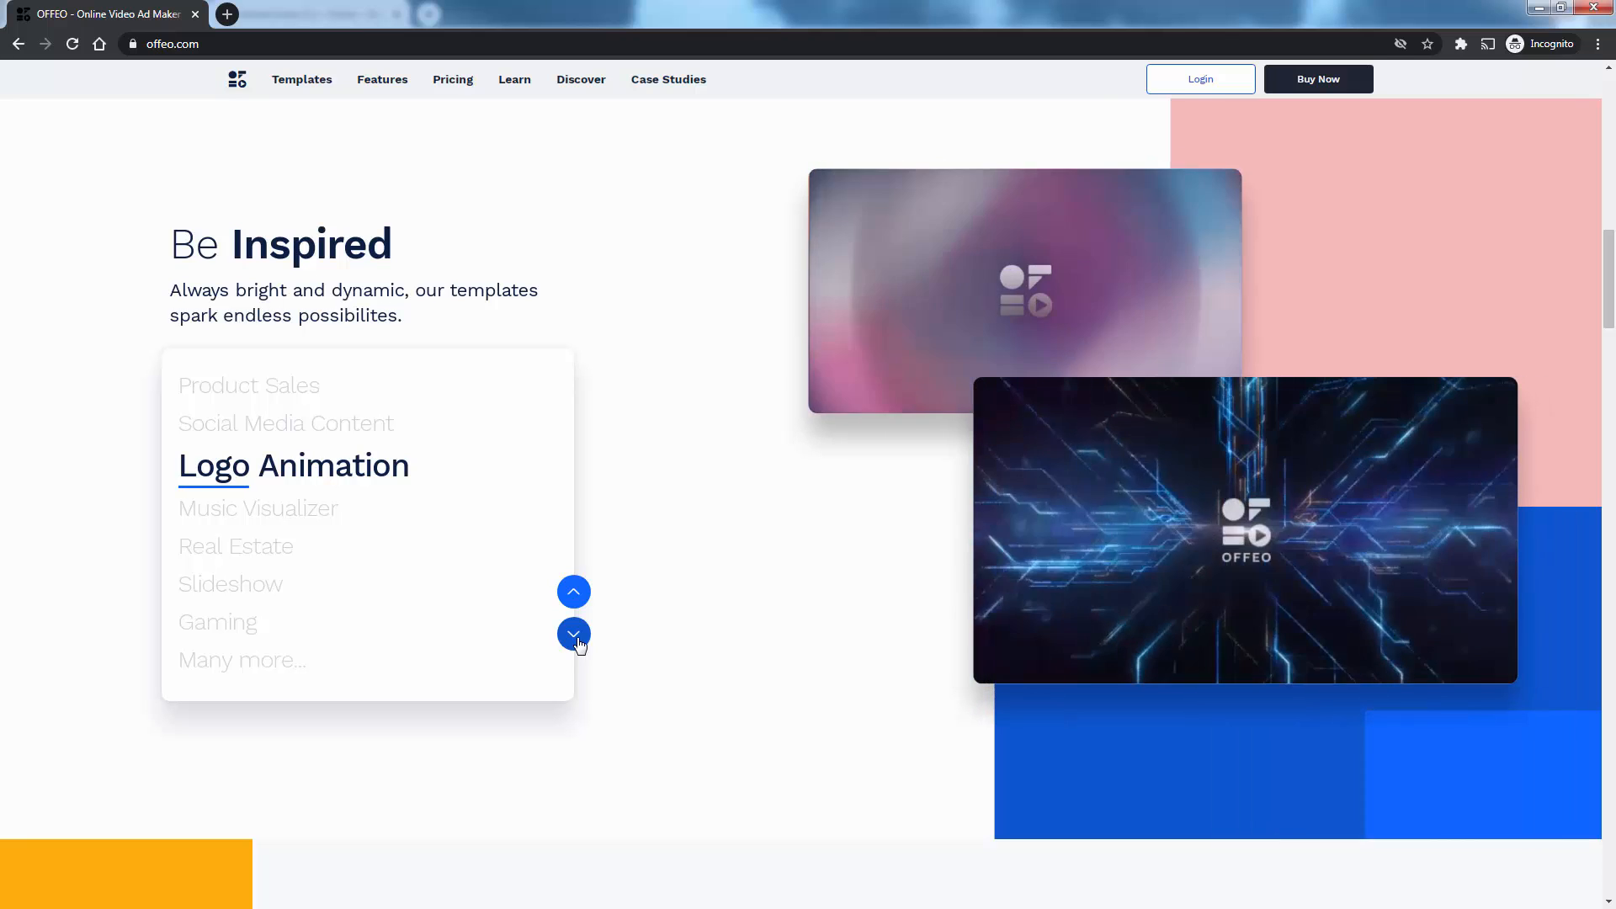
click(577, 641)
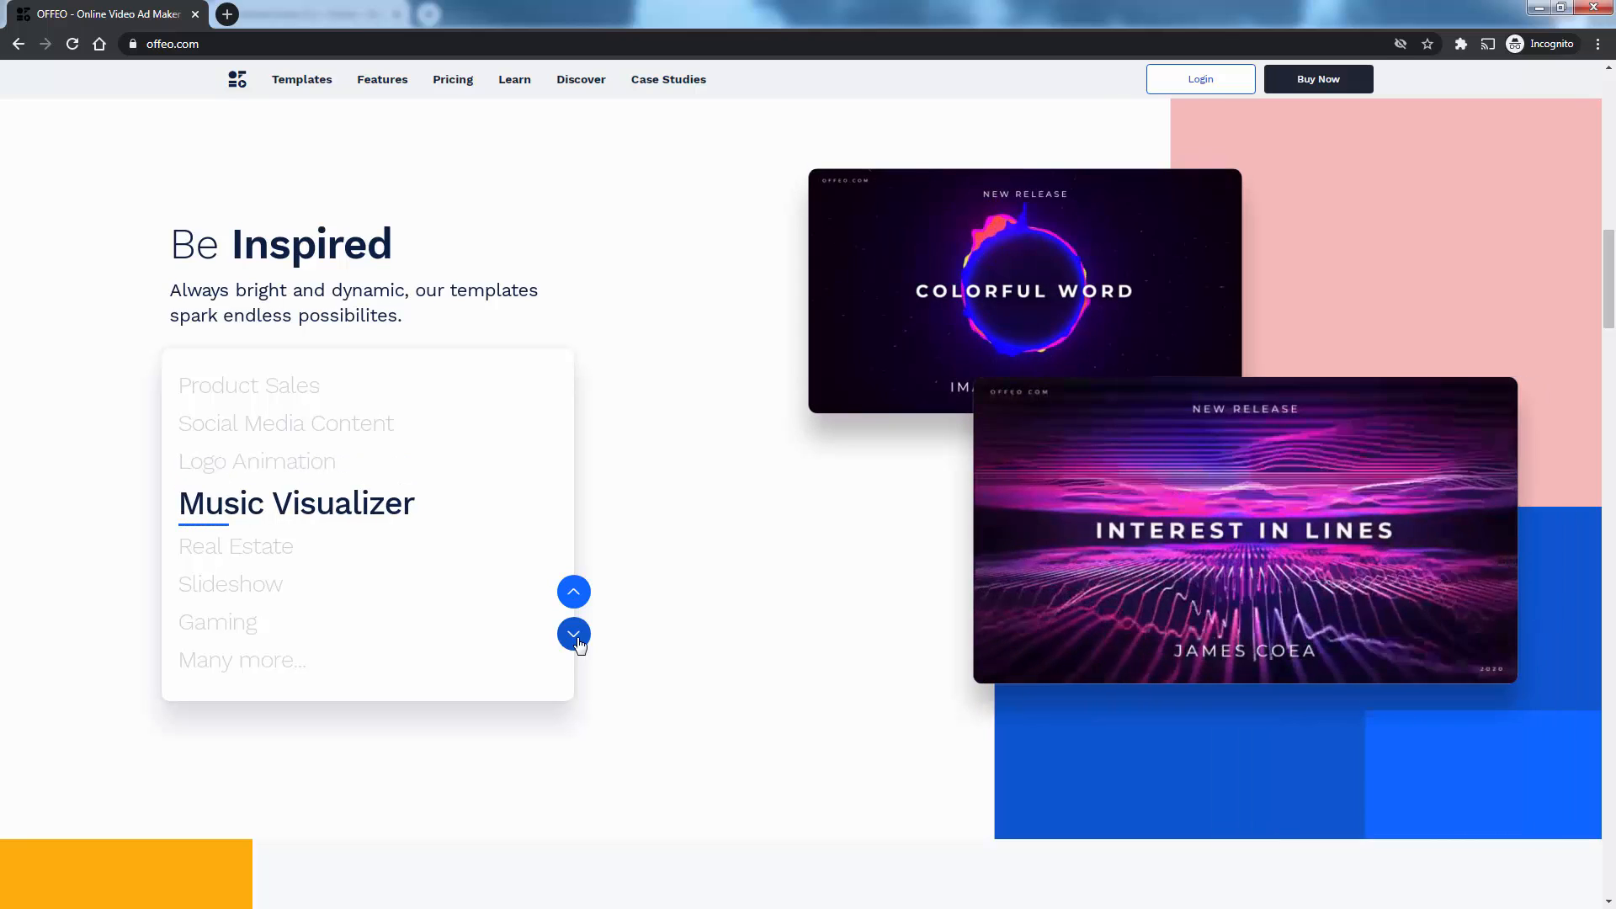
click(577, 642)
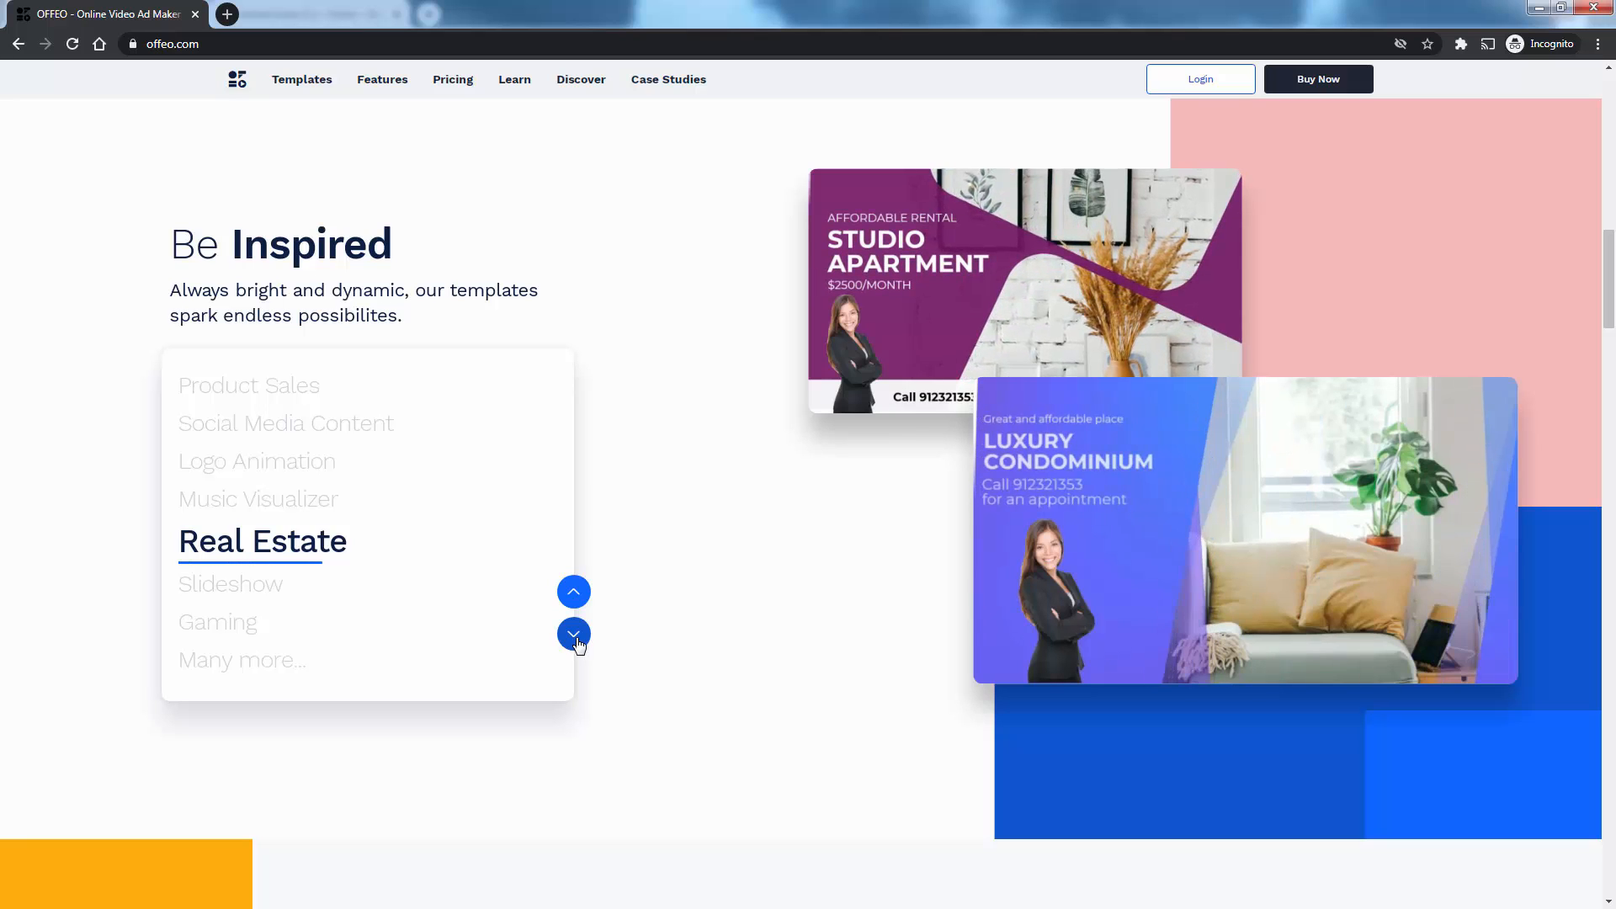
click(578, 642)
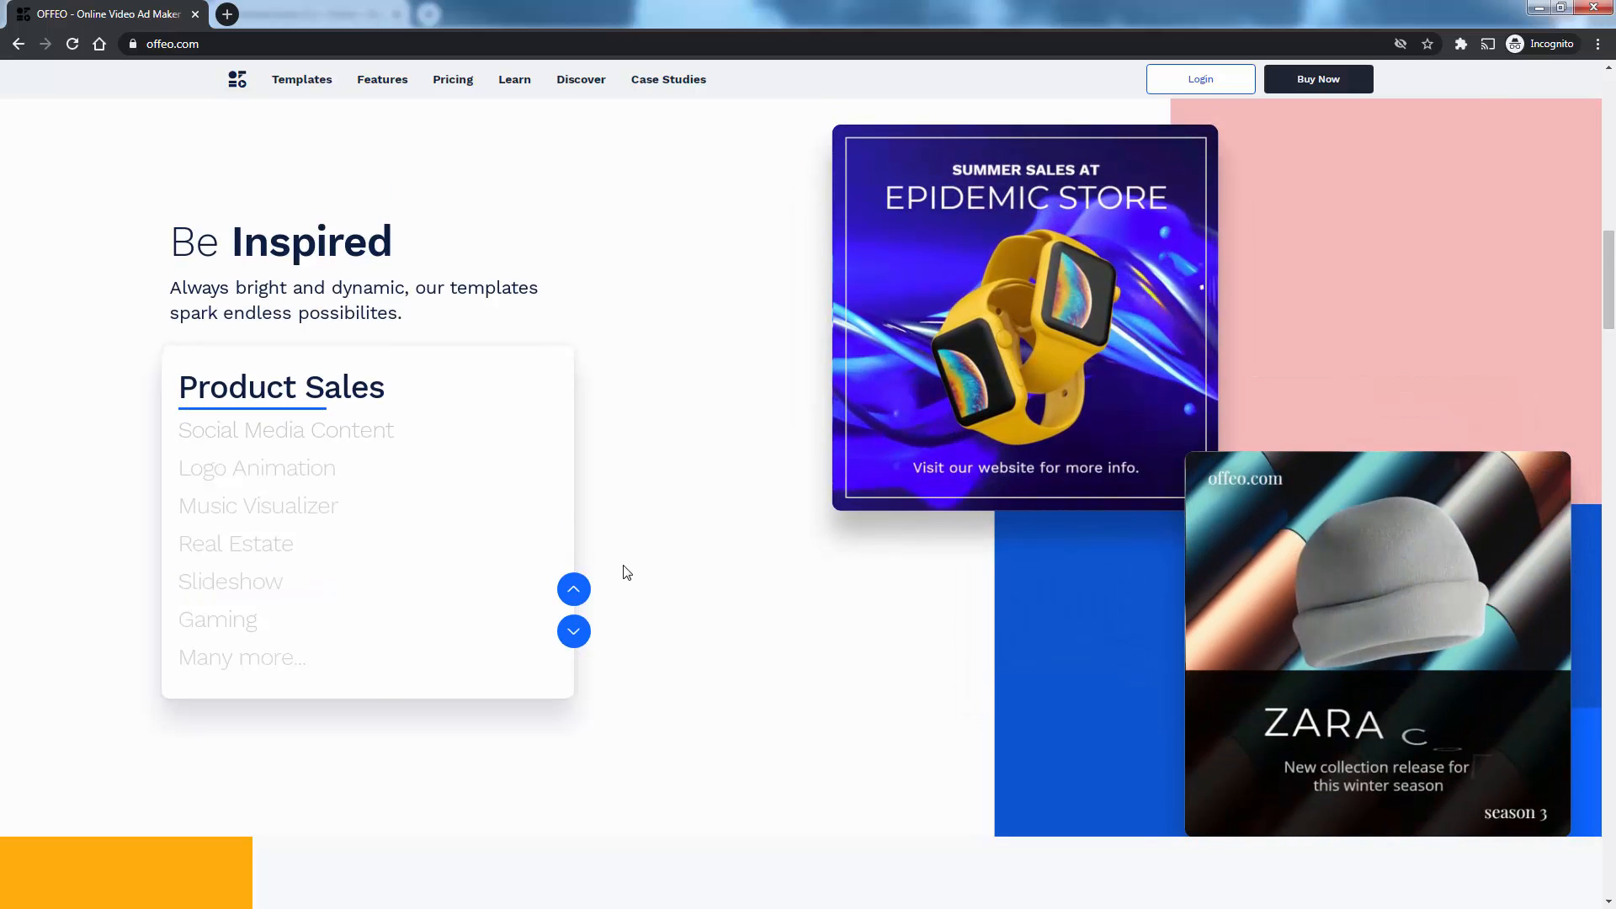
- Review the remaining homepage sections on scroll-stopping content, Smart Create, on-brand AI content and intended audiences
scroll(621, 566, down, 5)
scroll(624, 570, down, 3)
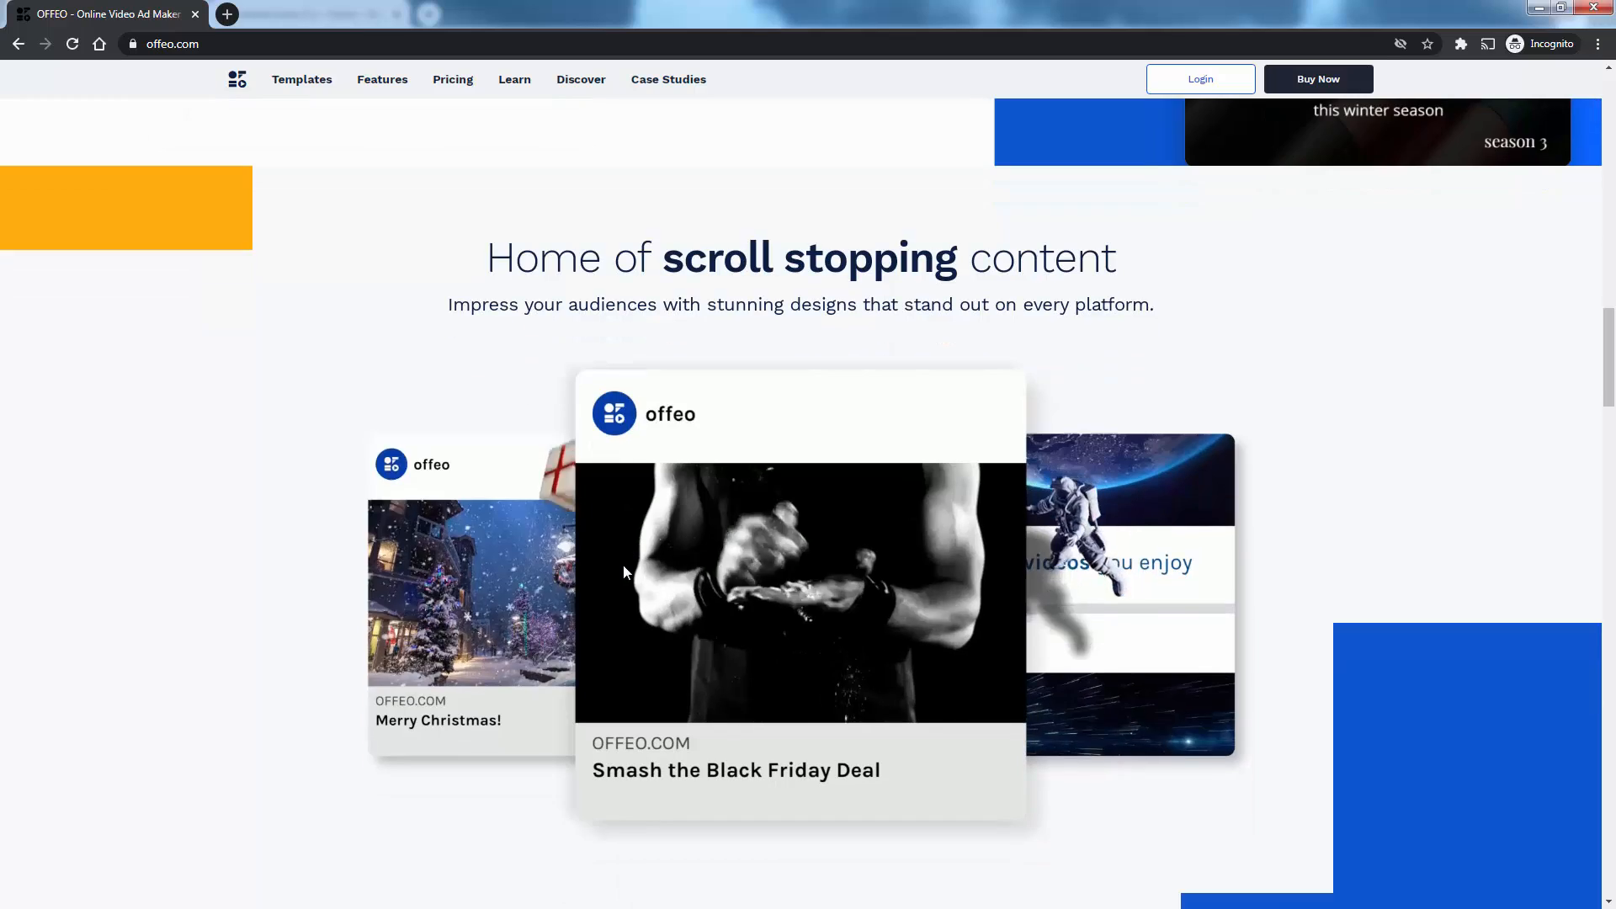
scroll(584, 328, down, 1)
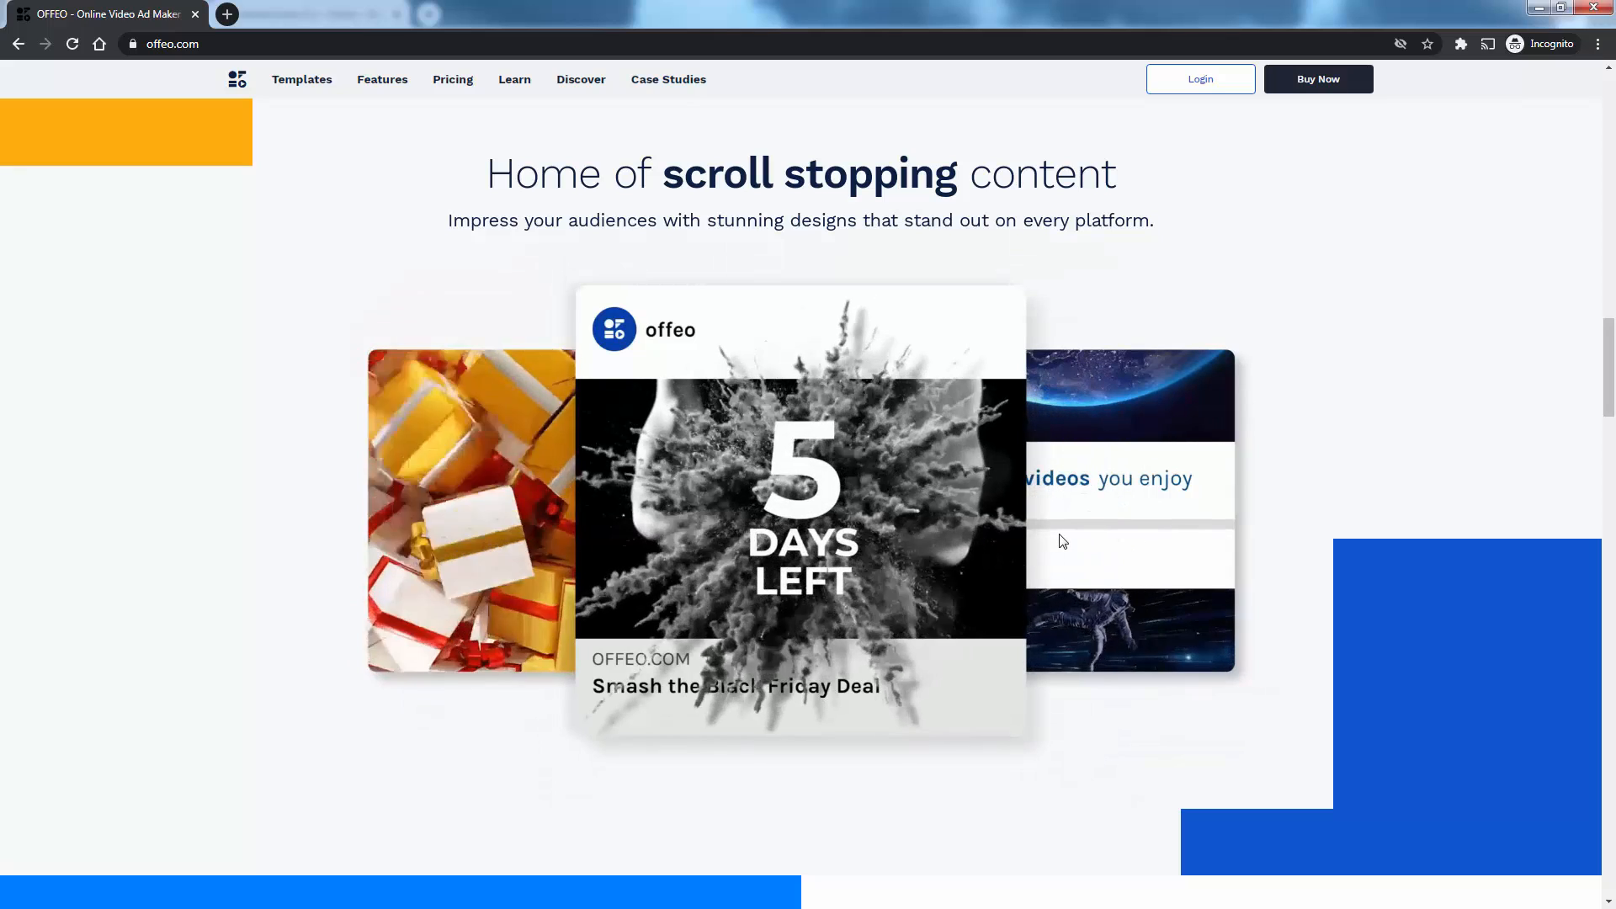
scroll(539, 620, down, 6)
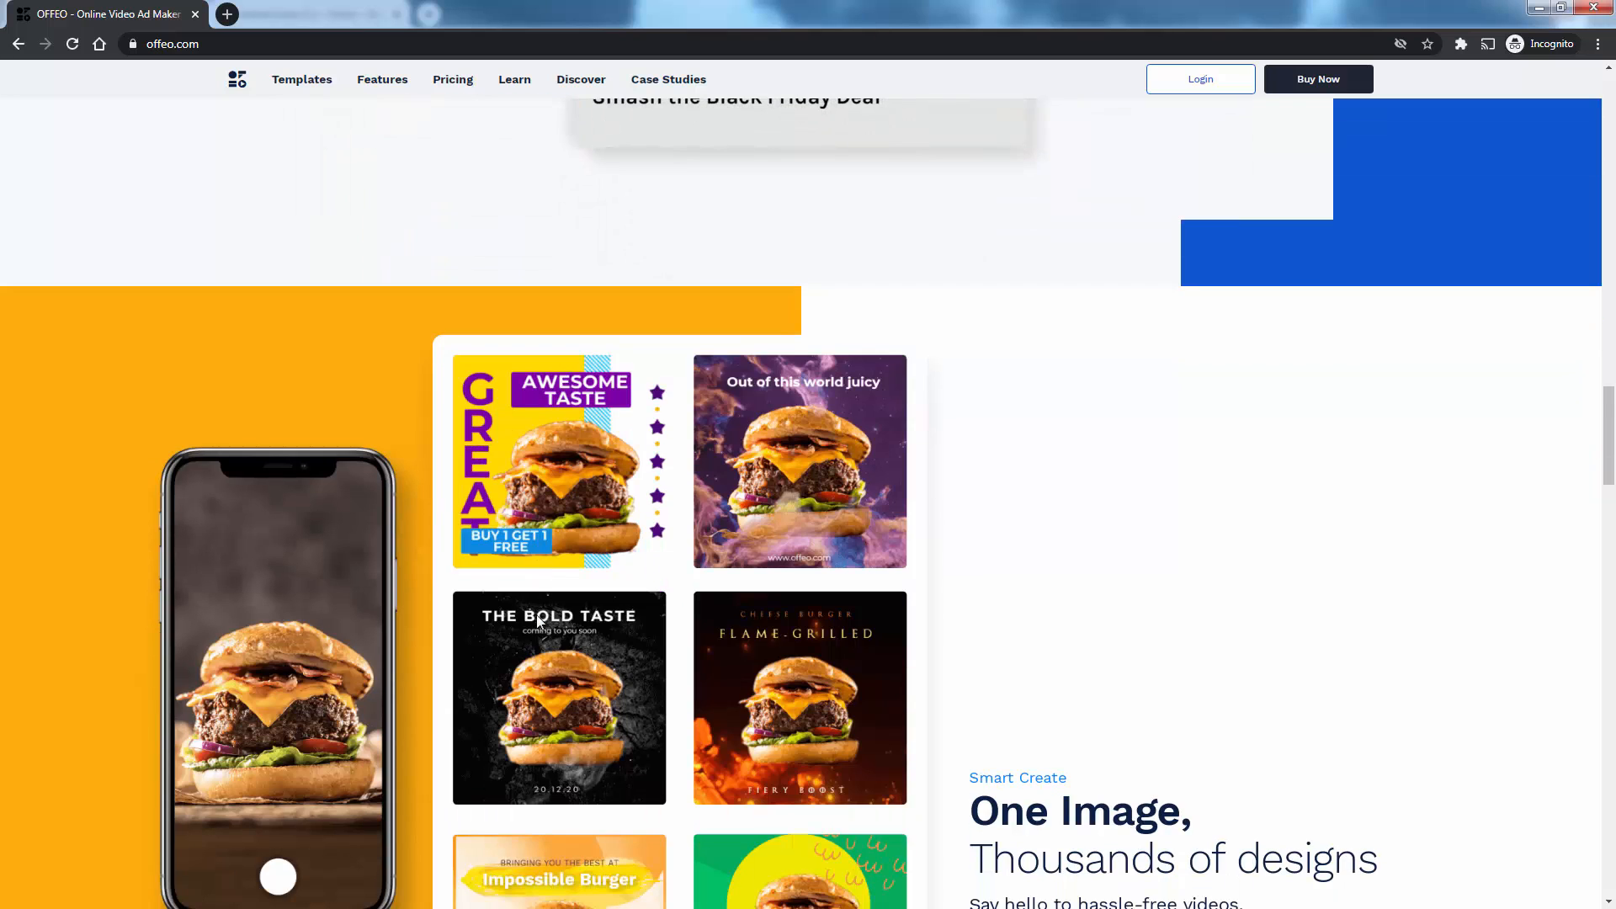
scroll(537, 621, down, 8)
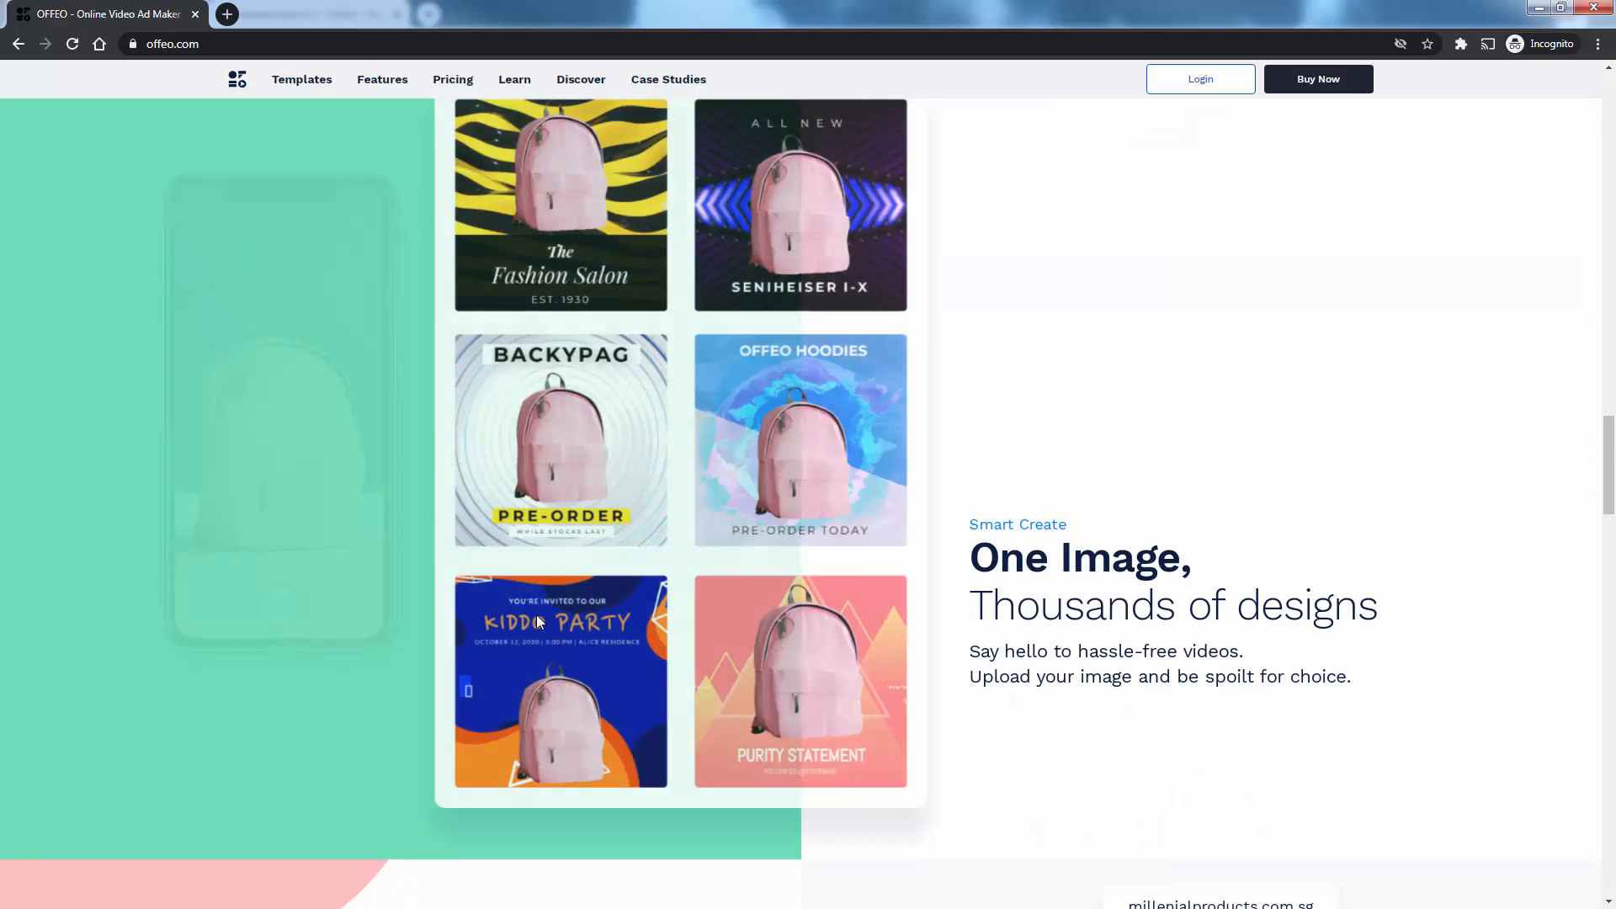
scroll(540, 622, down, 10)
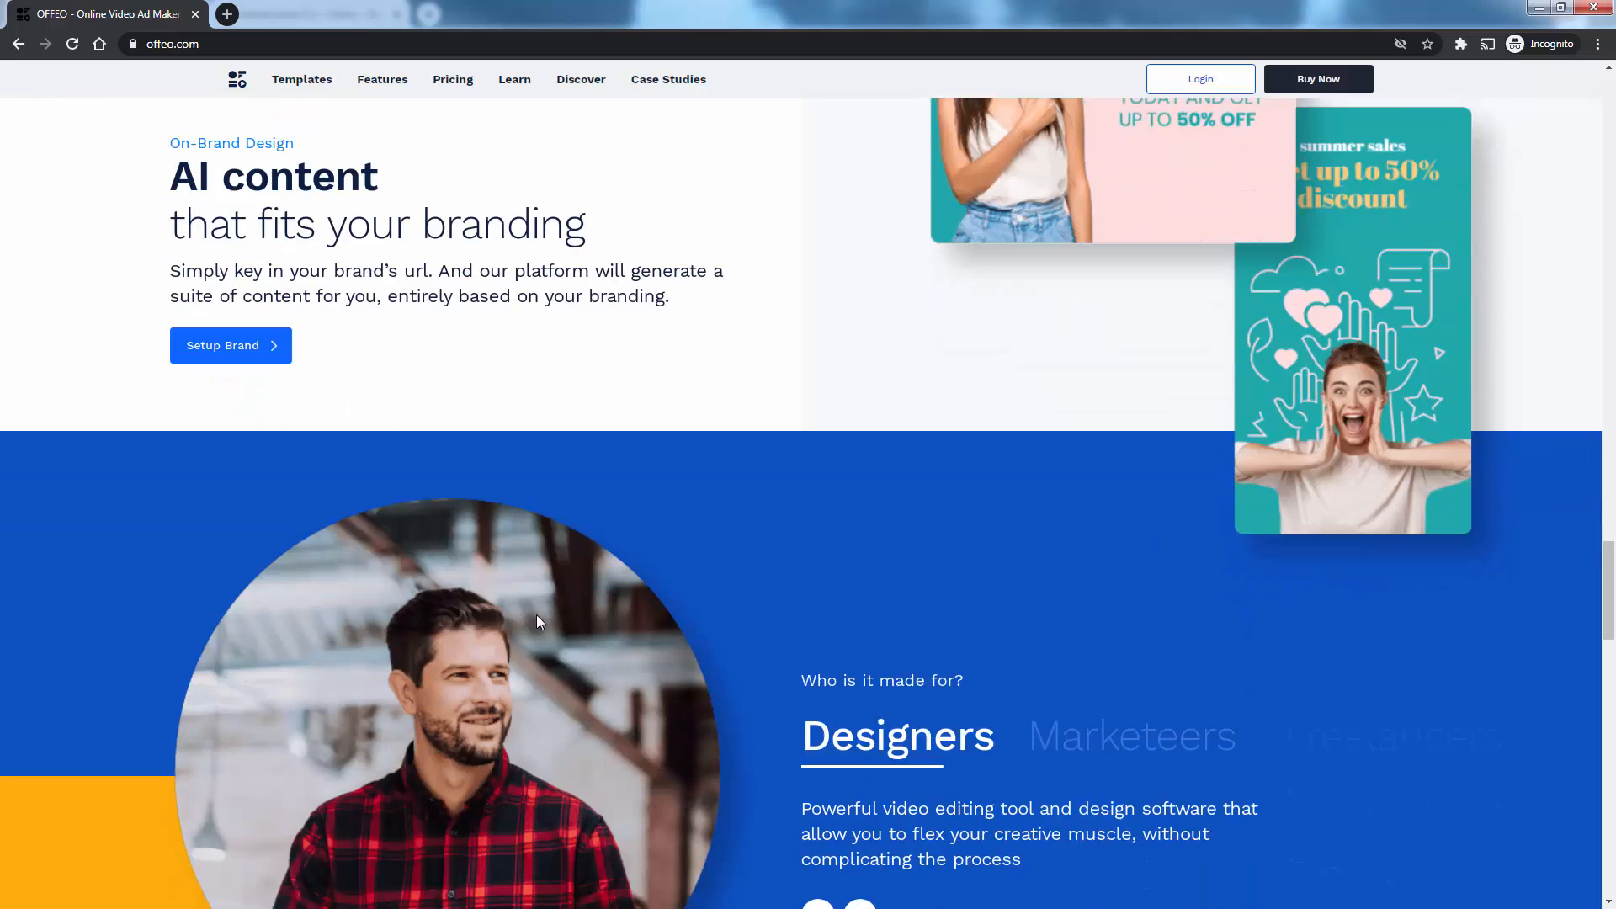
scroll(539, 621, down, 15)
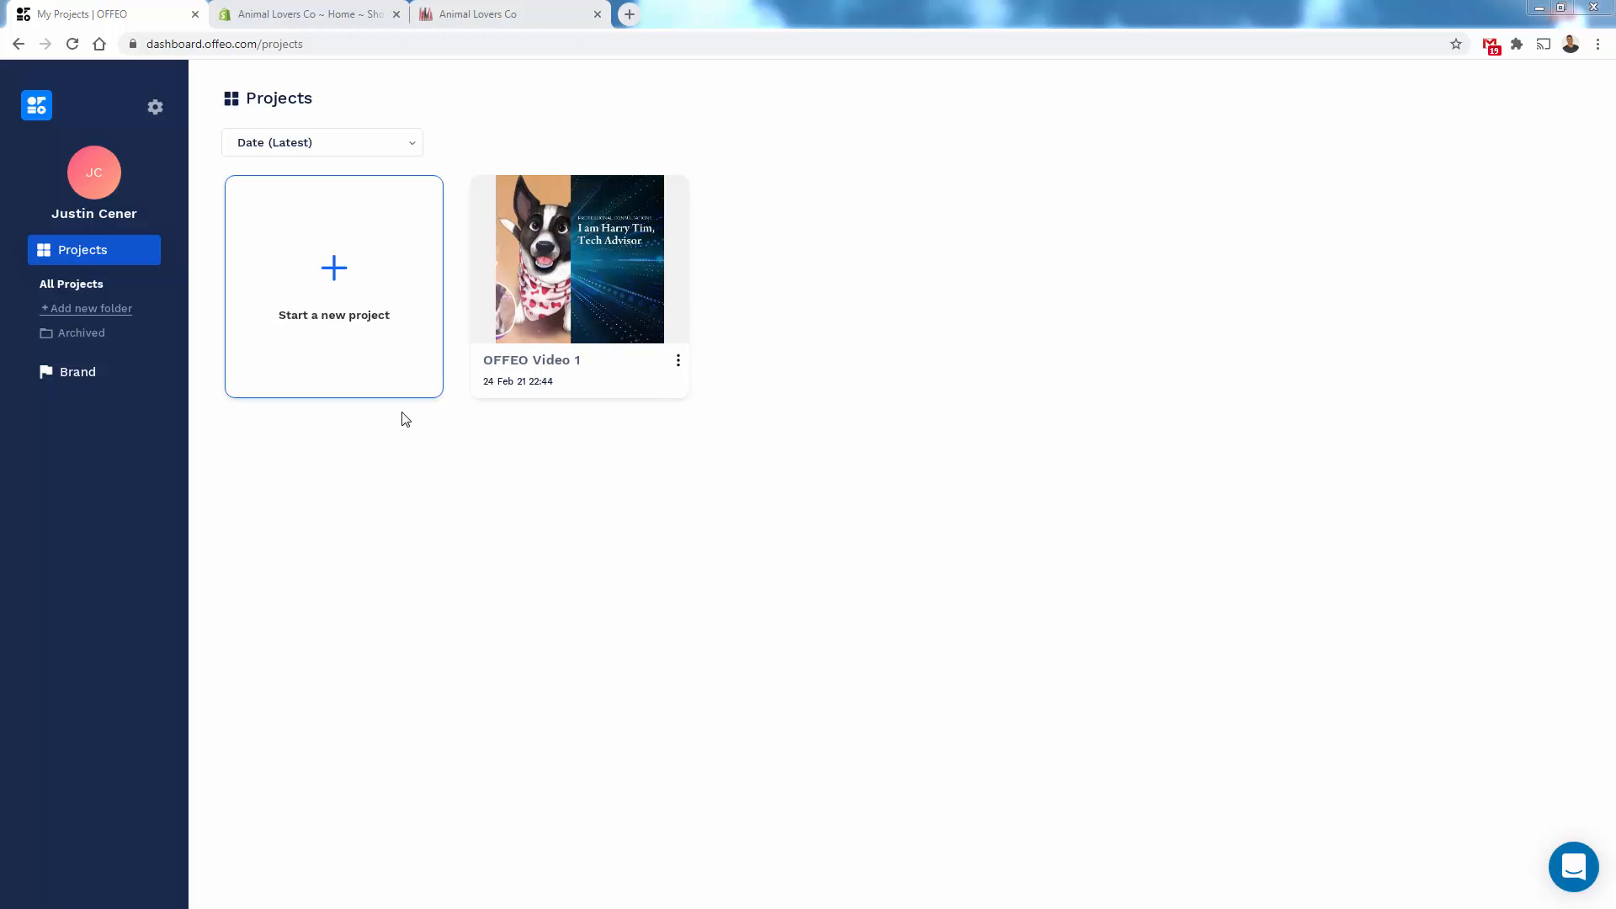
- Start a new project and review the formats offered for Designer Templates and Branded Templates, returning to the design method choice
click(344, 299)
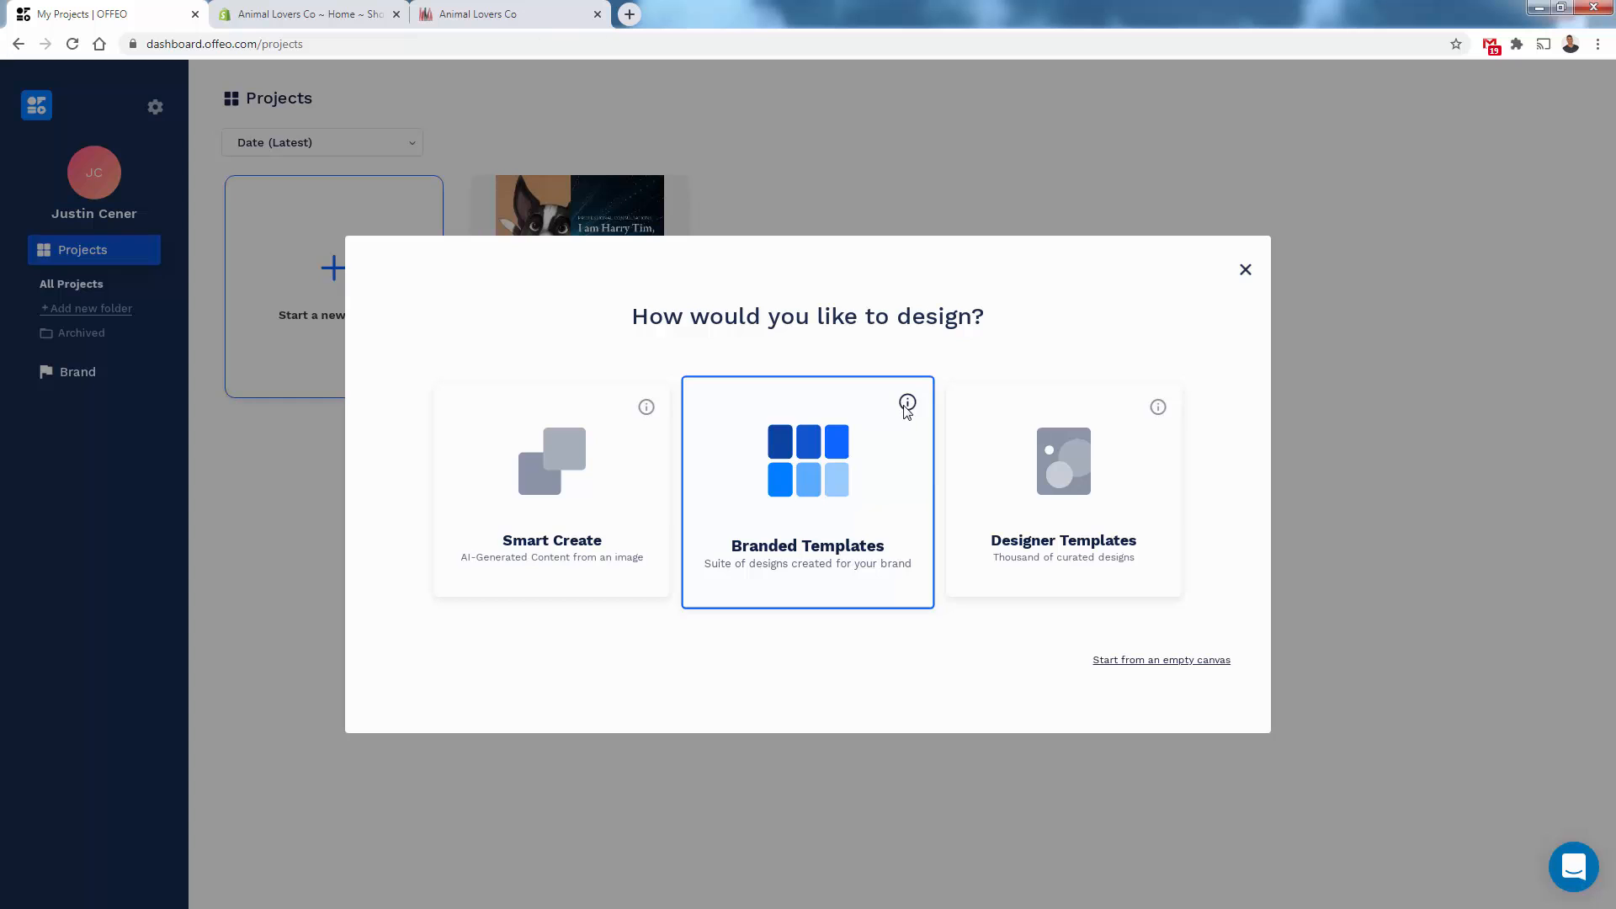
click(1111, 428)
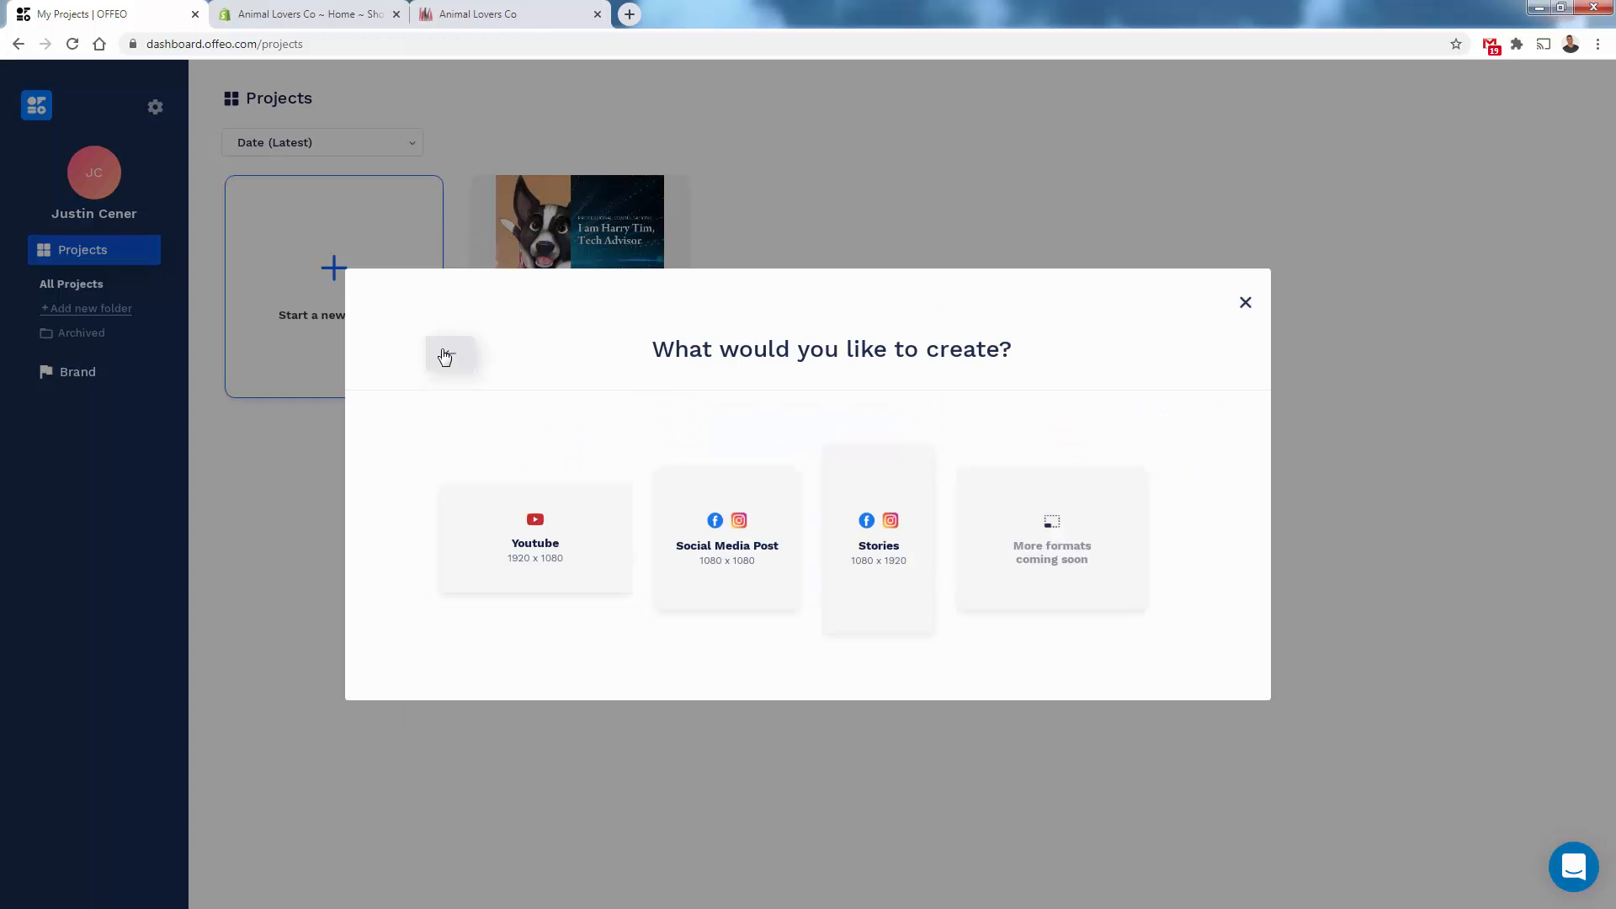
click(444, 357)
click(769, 499)
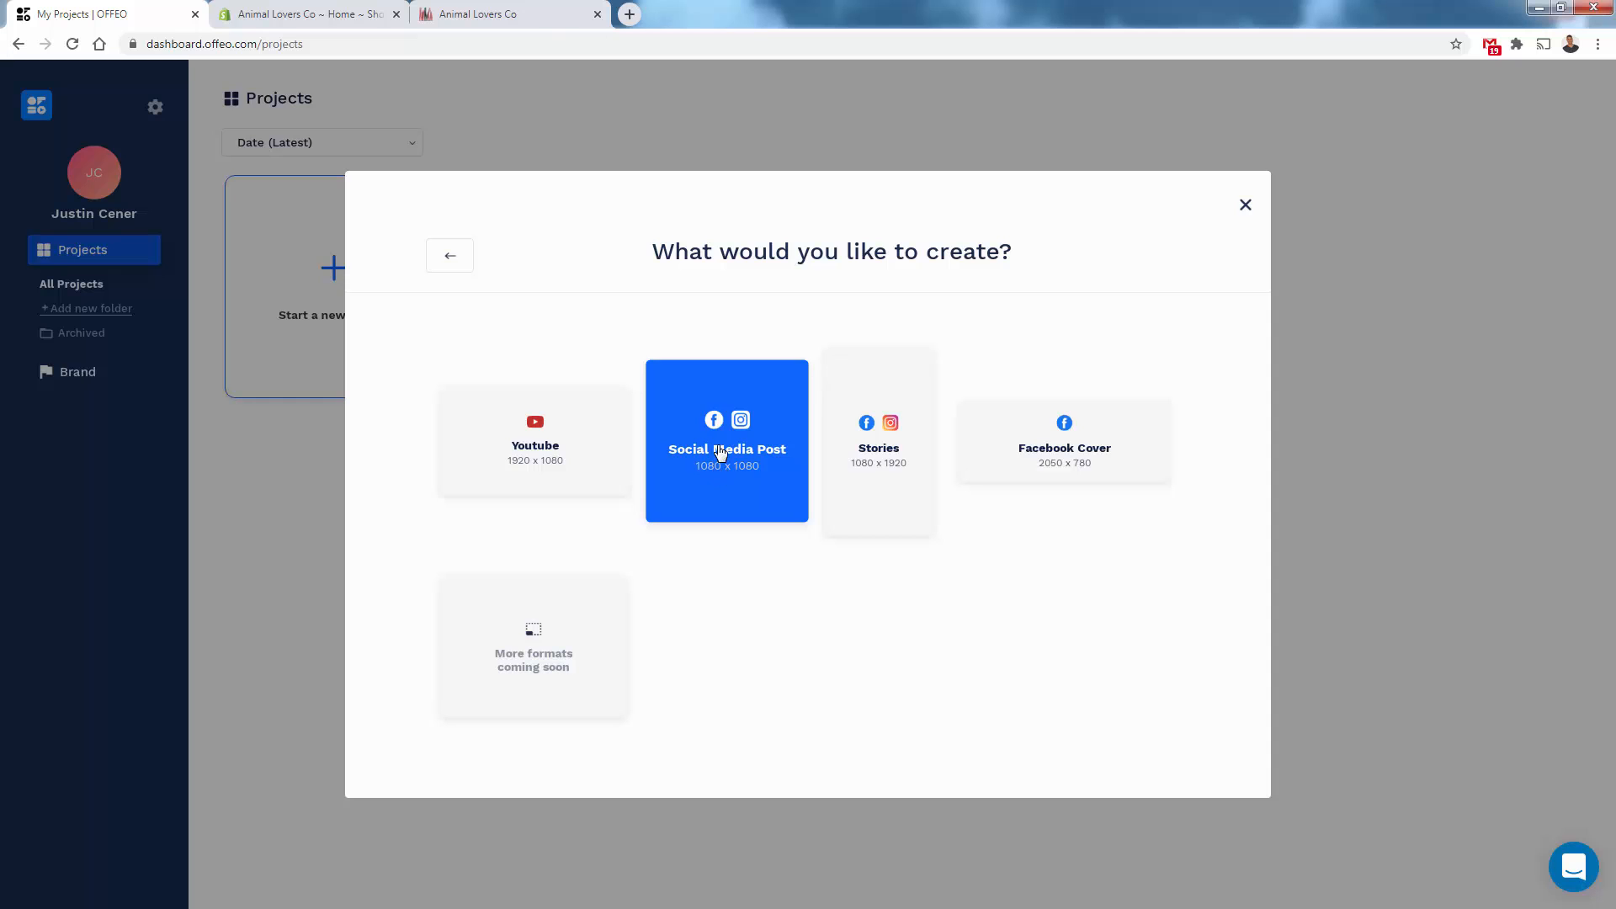
click(446, 258)
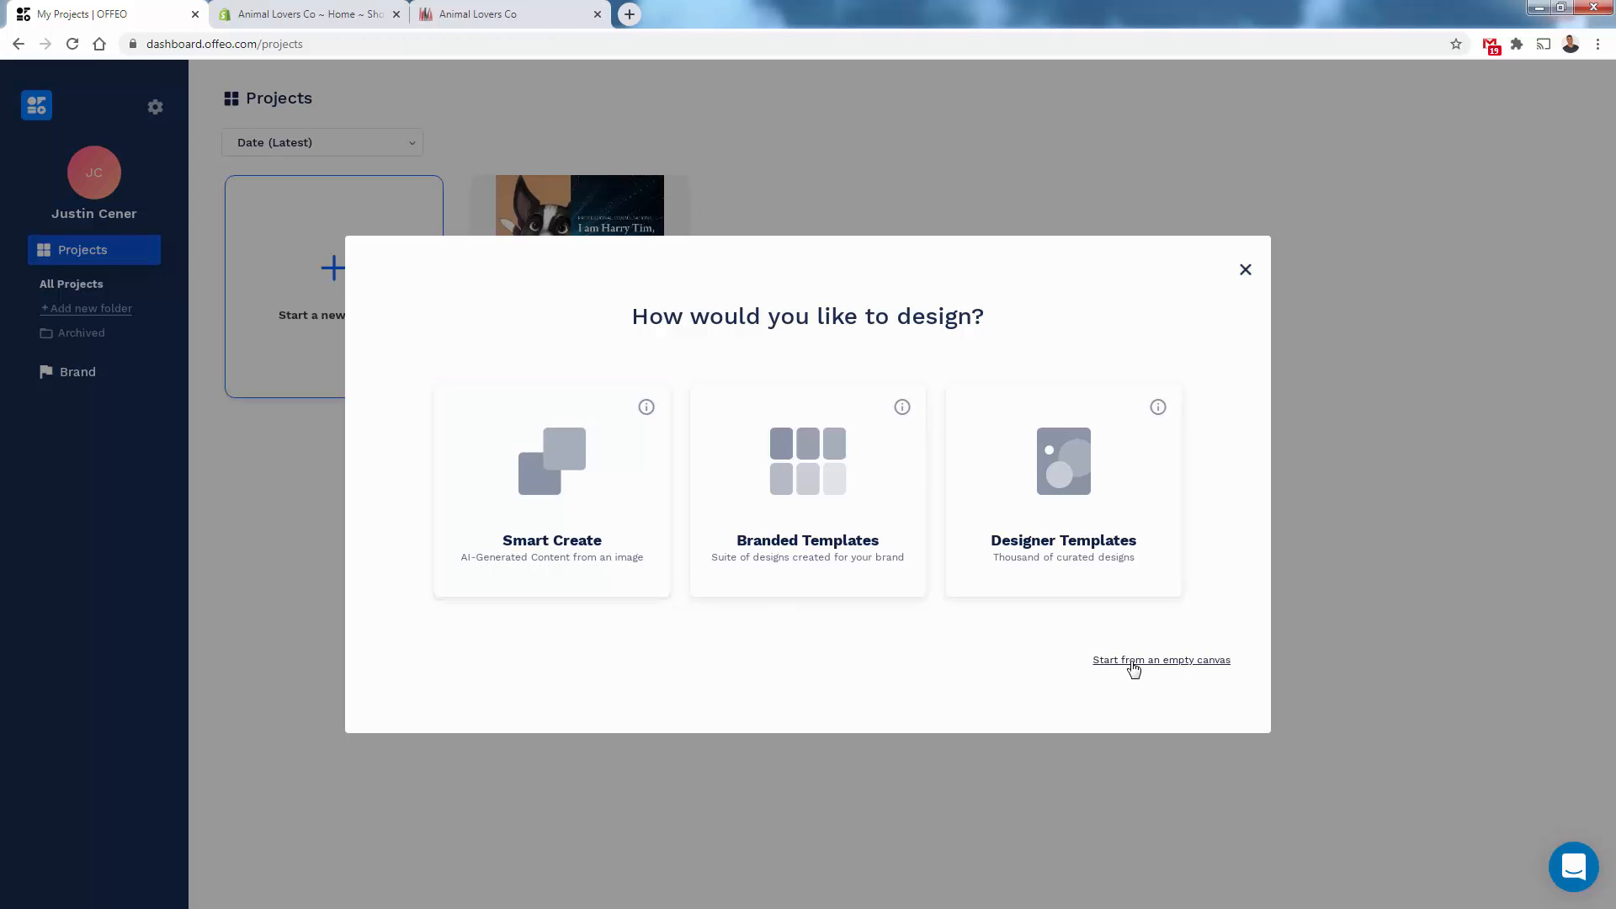
- Choose Smart Create in the square format and select a product video made from an uploaded photo
click(557, 517)
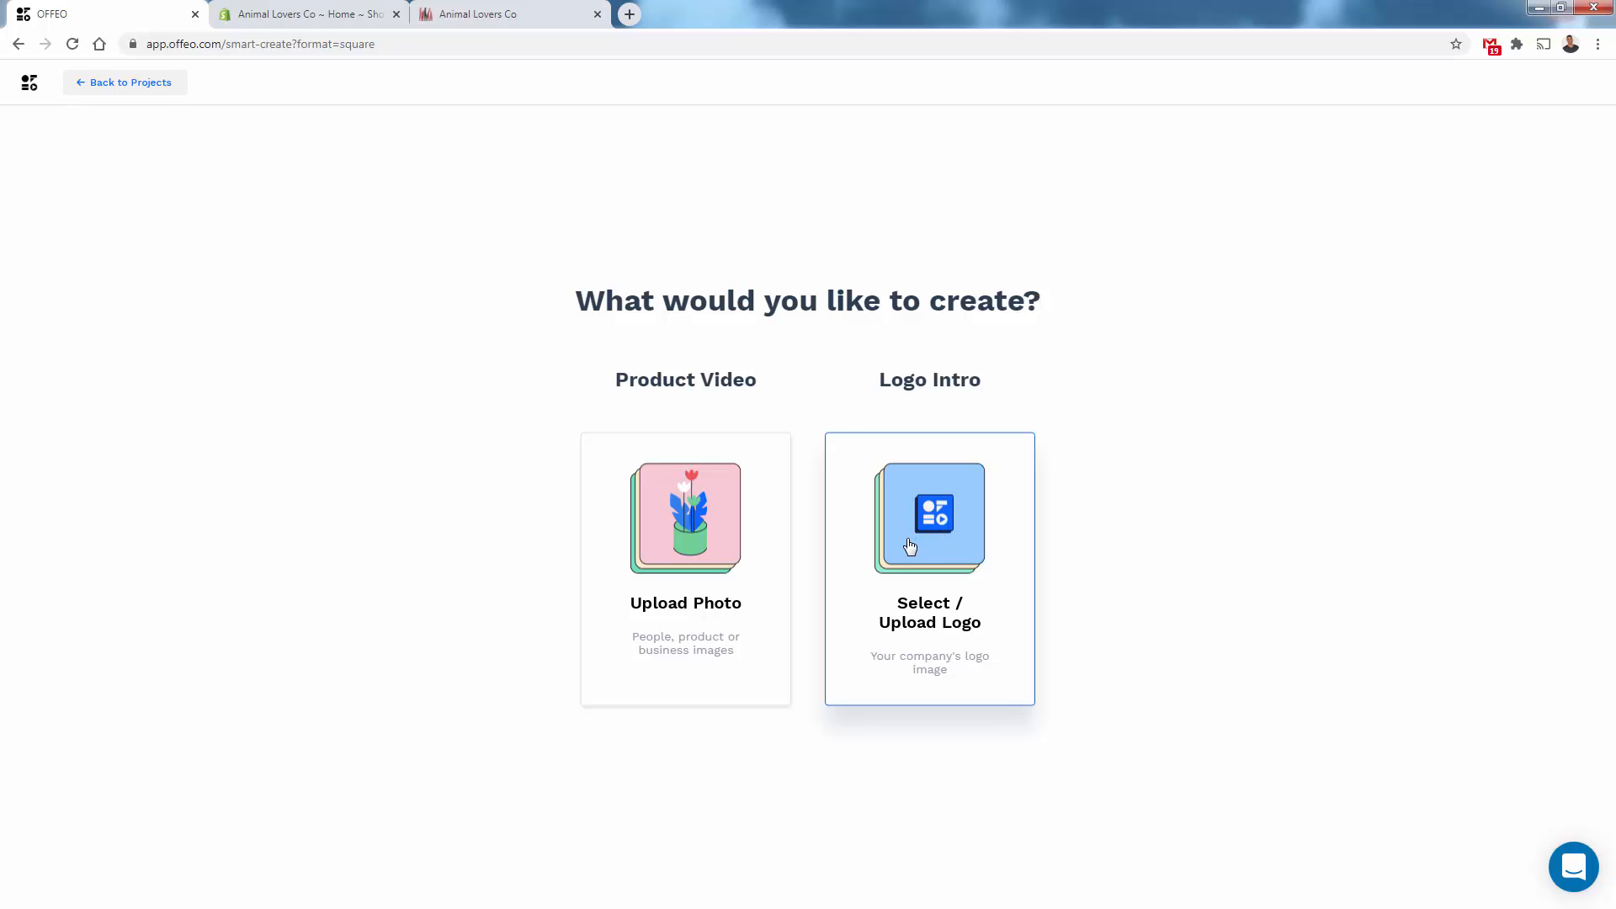
click(730, 579)
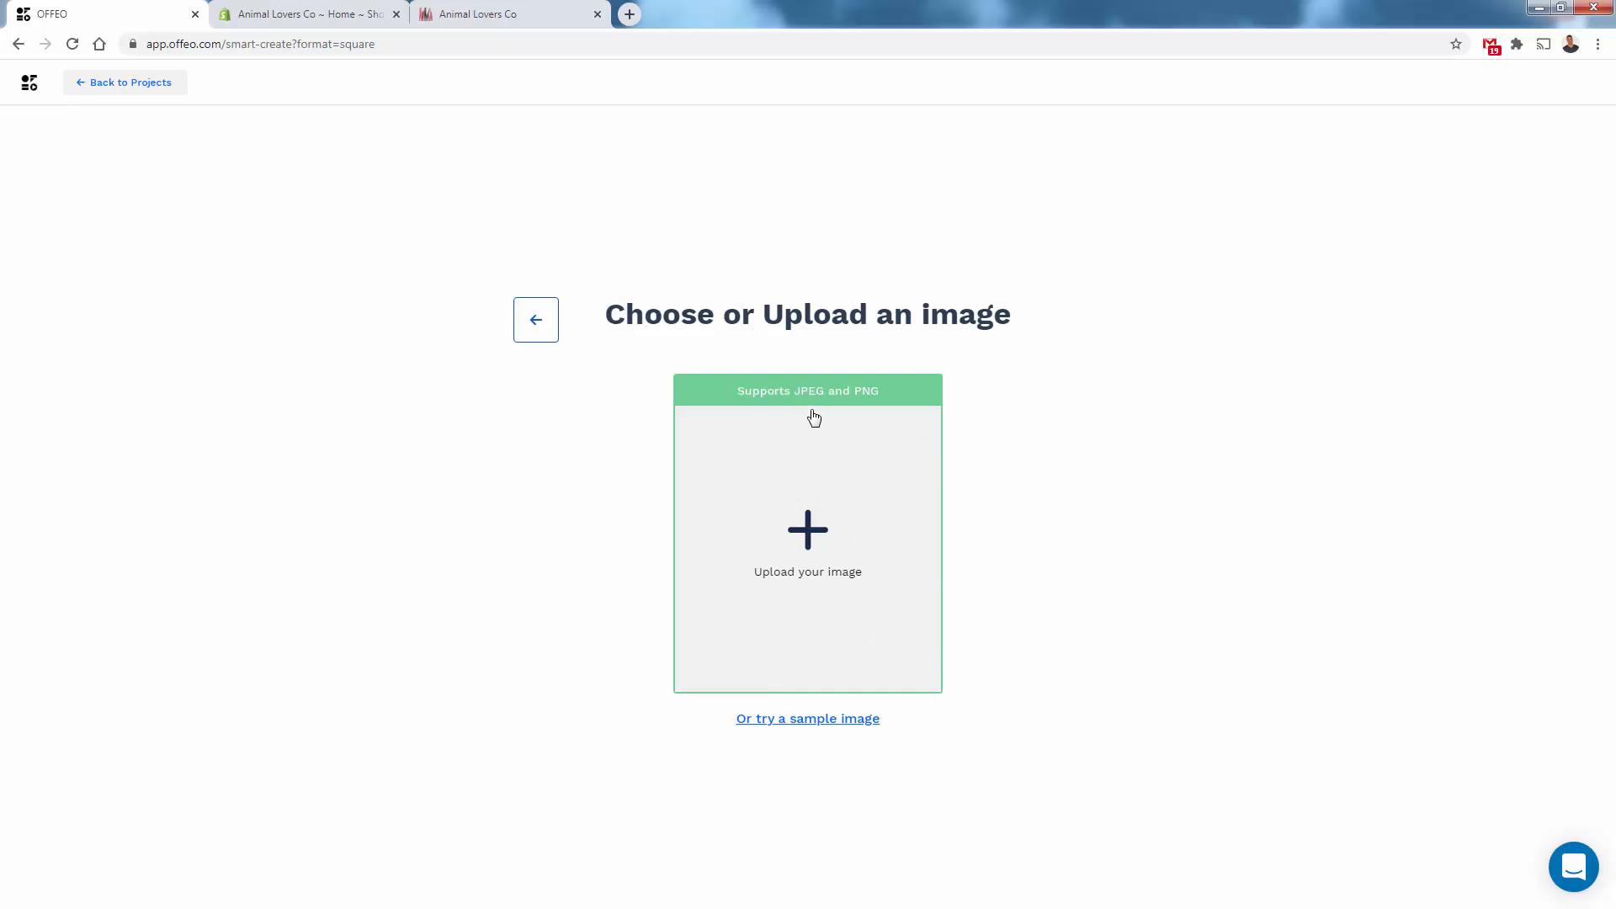
- Switch to the Animal Lovers Co store and save the blue hoodie image from the Red Woof product page
click(534, 14)
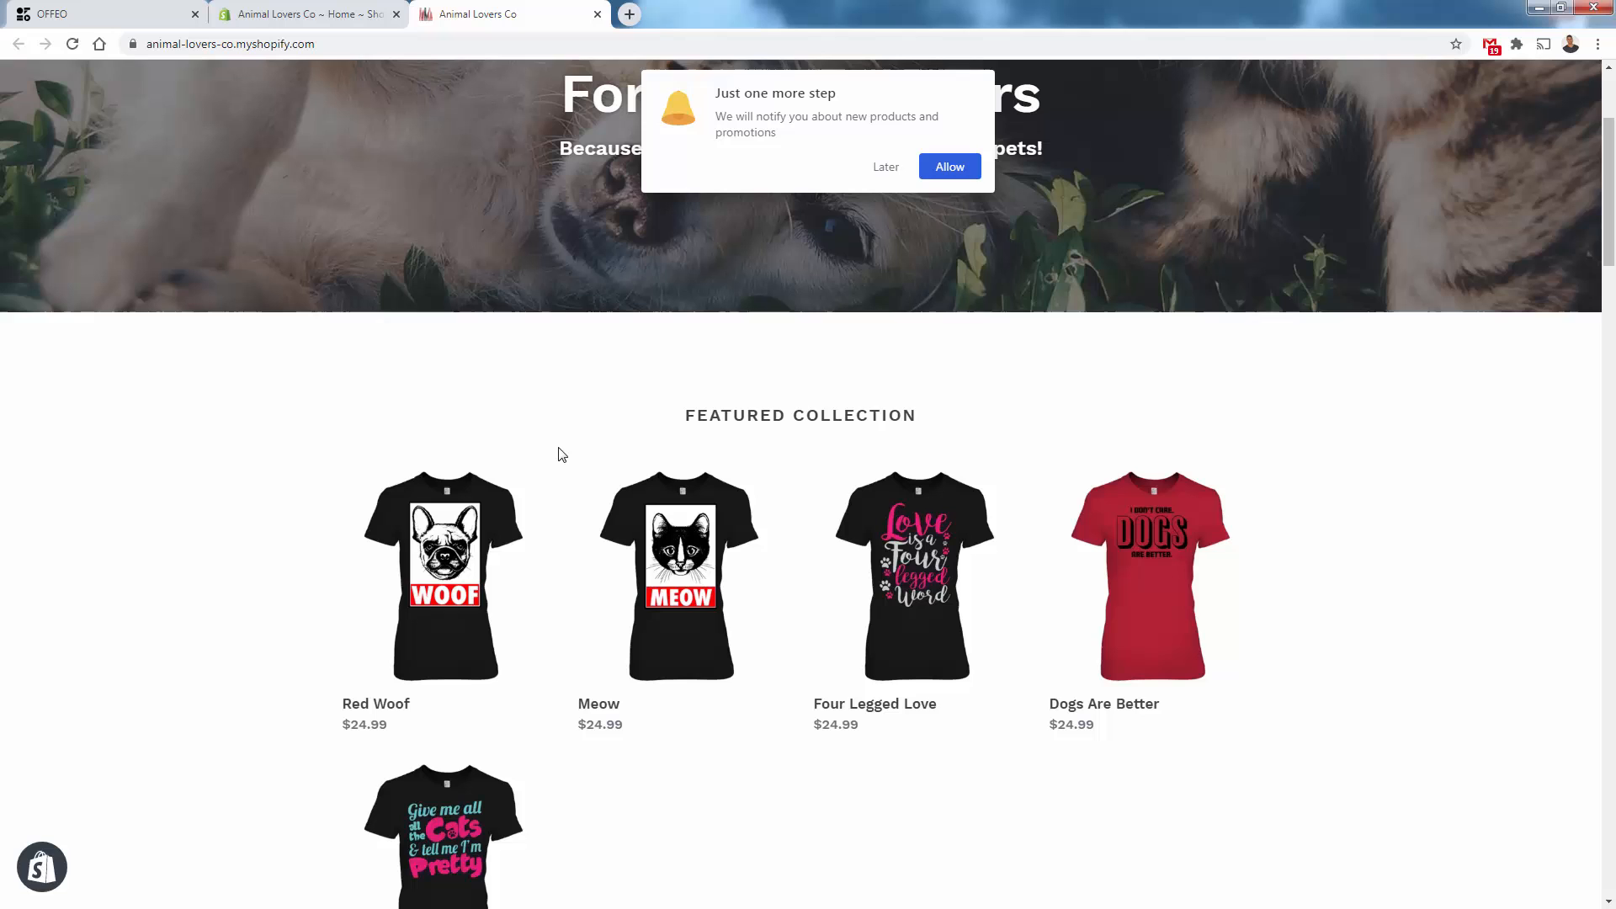
click(464, 557)
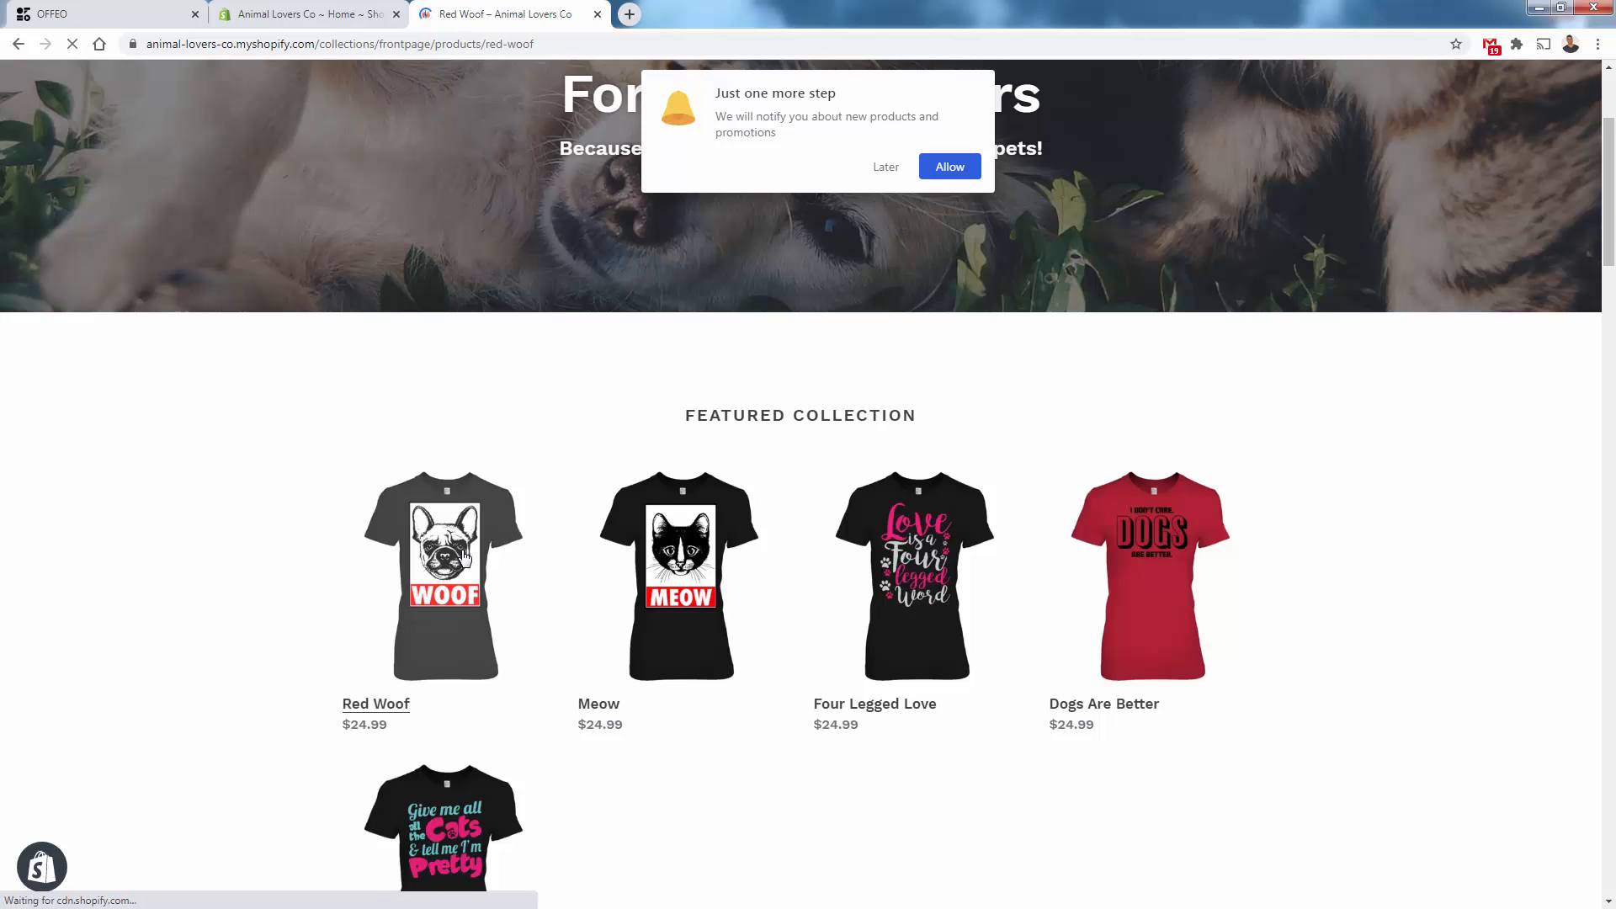
scroll(508, 450, down, 2)
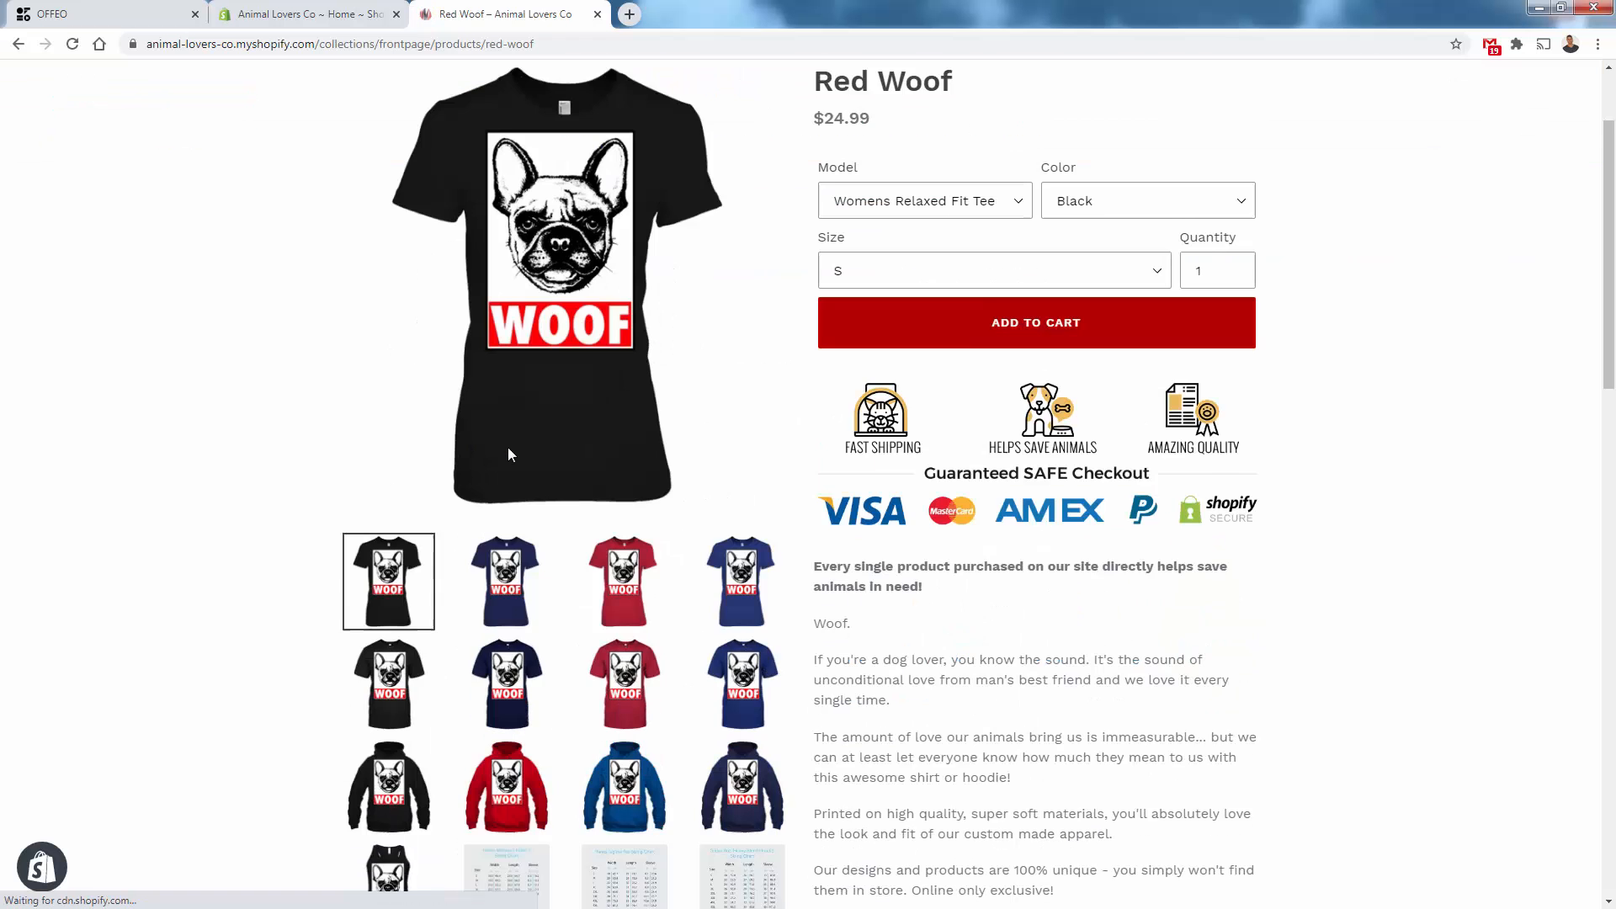
click(624, 783)
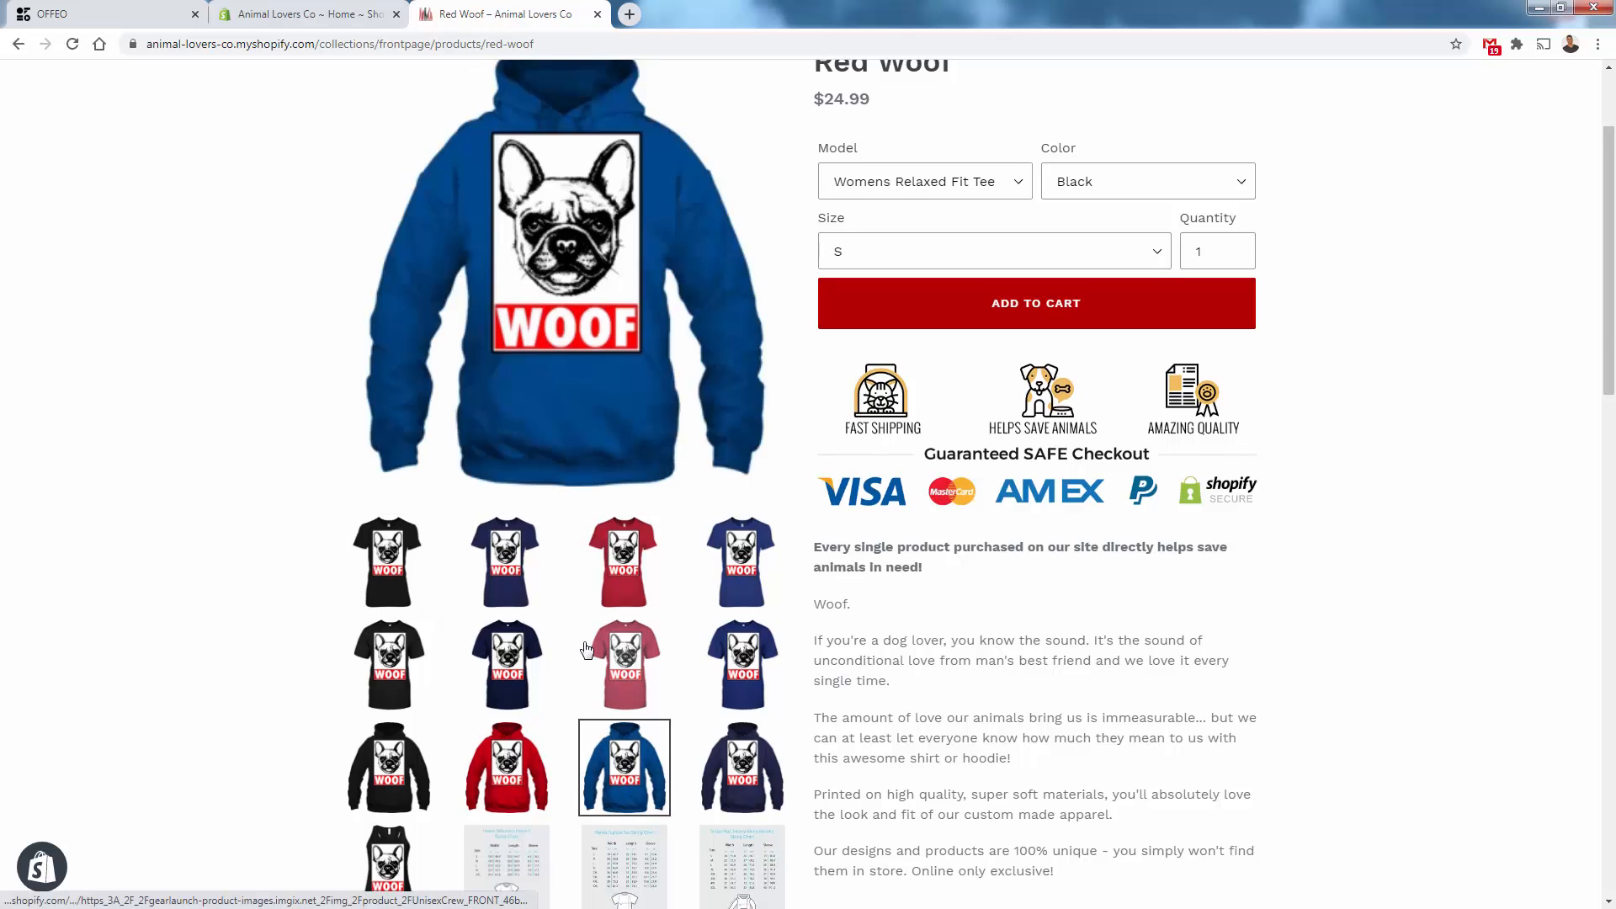
scroll(577, 594, up, 2)
right_click(512, 515)
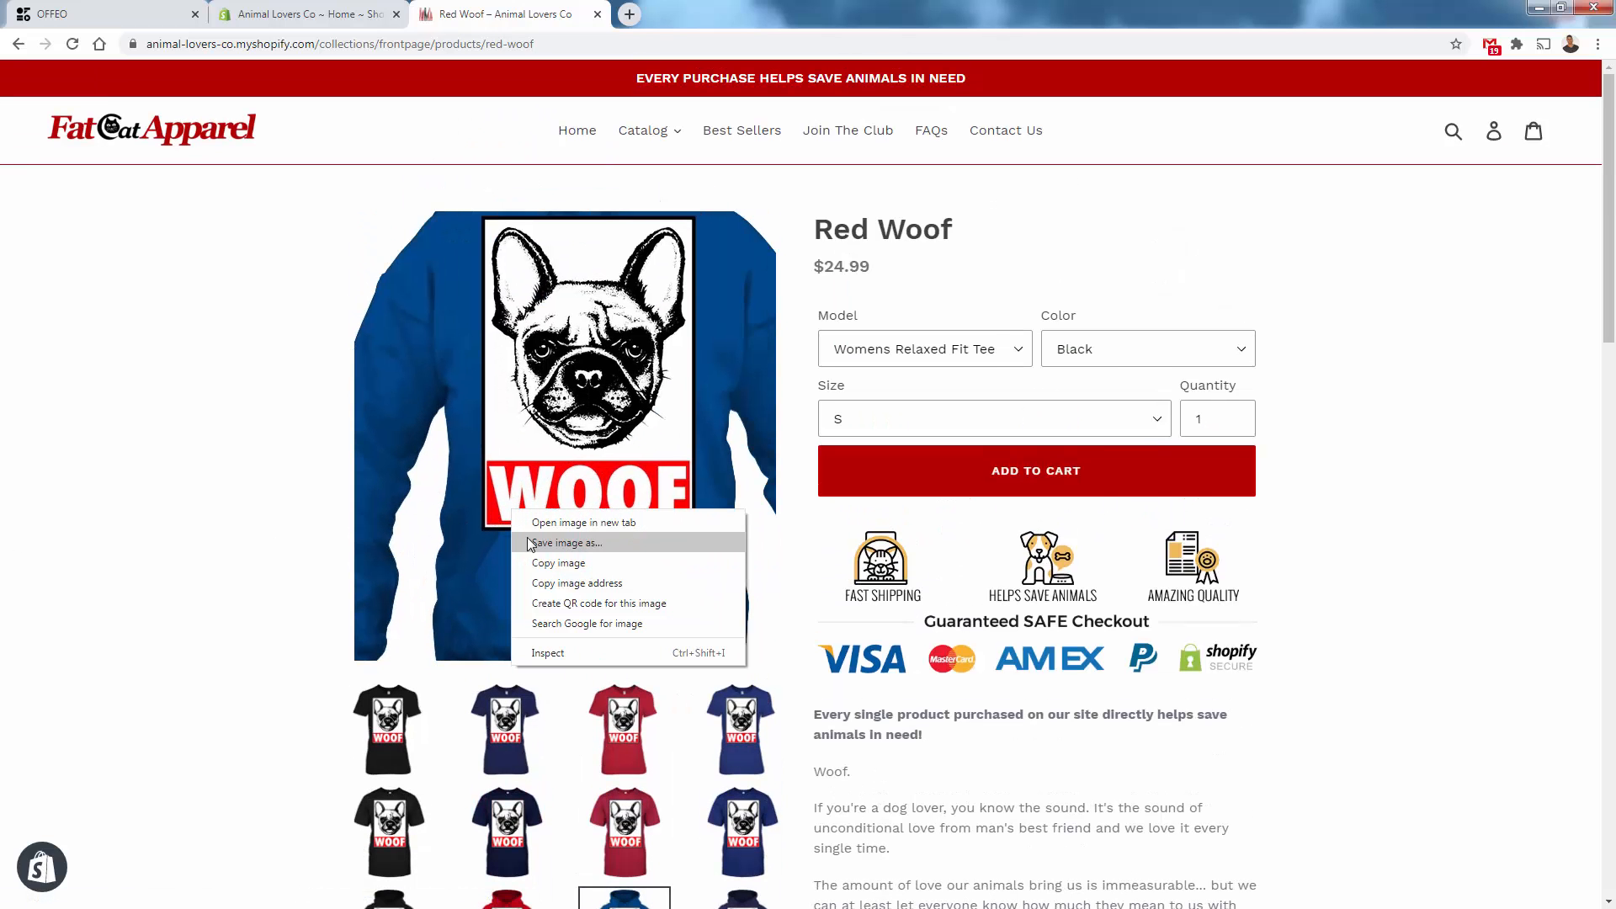
key(Escape)
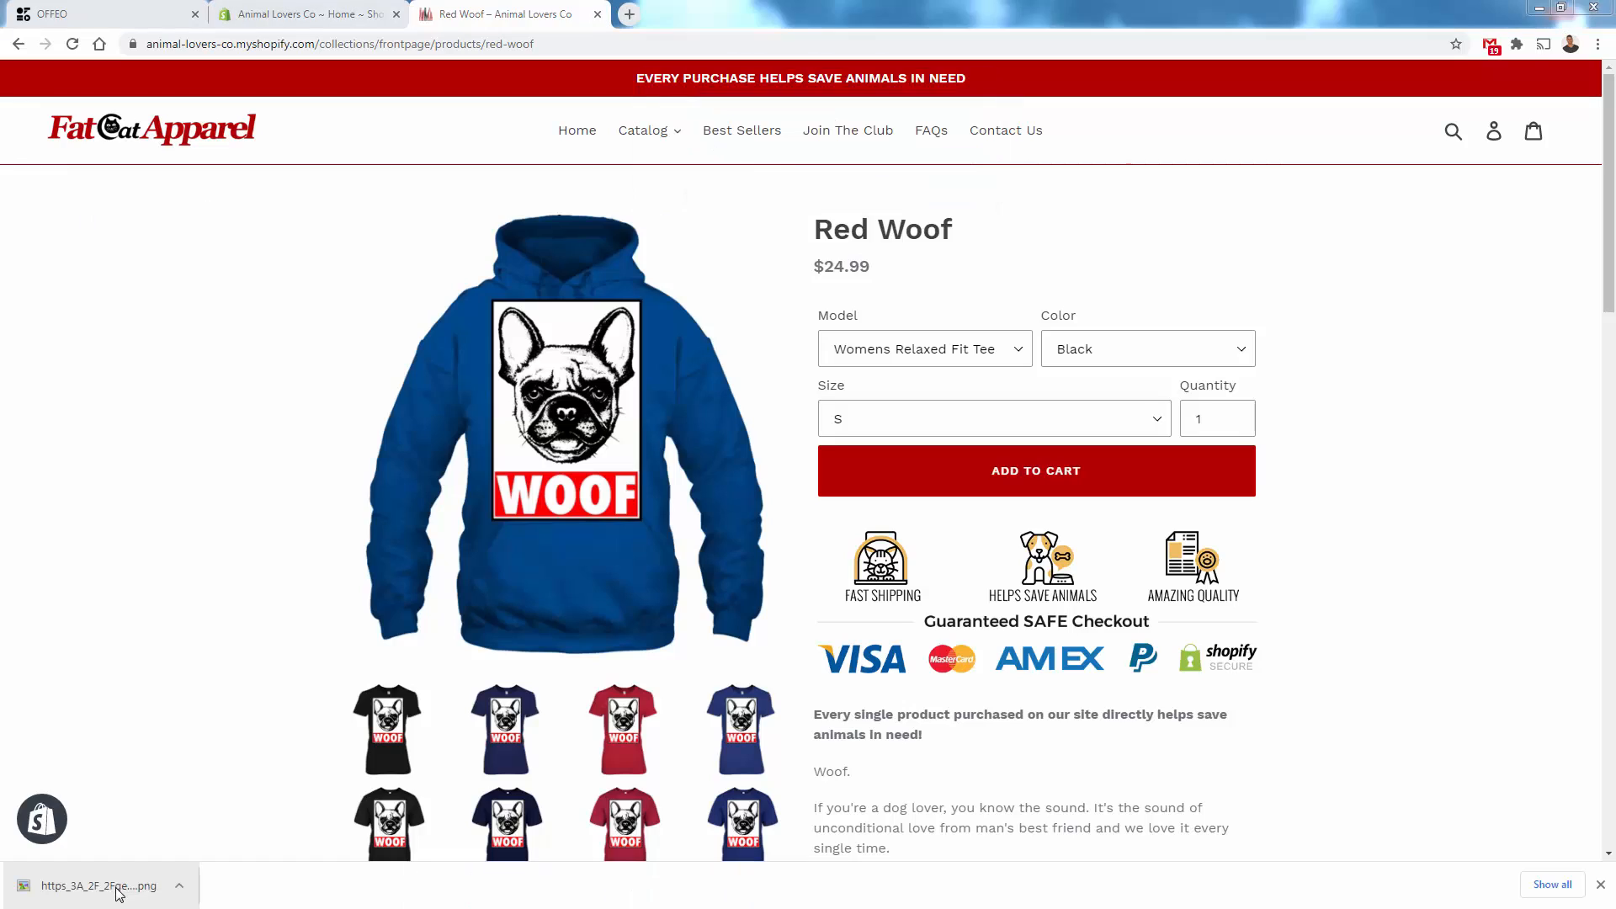
- Switch back to OFFEO, upload the saved WOOF hoodie image to My Files and use it as the project image
drag(116, 886, 190, 705)
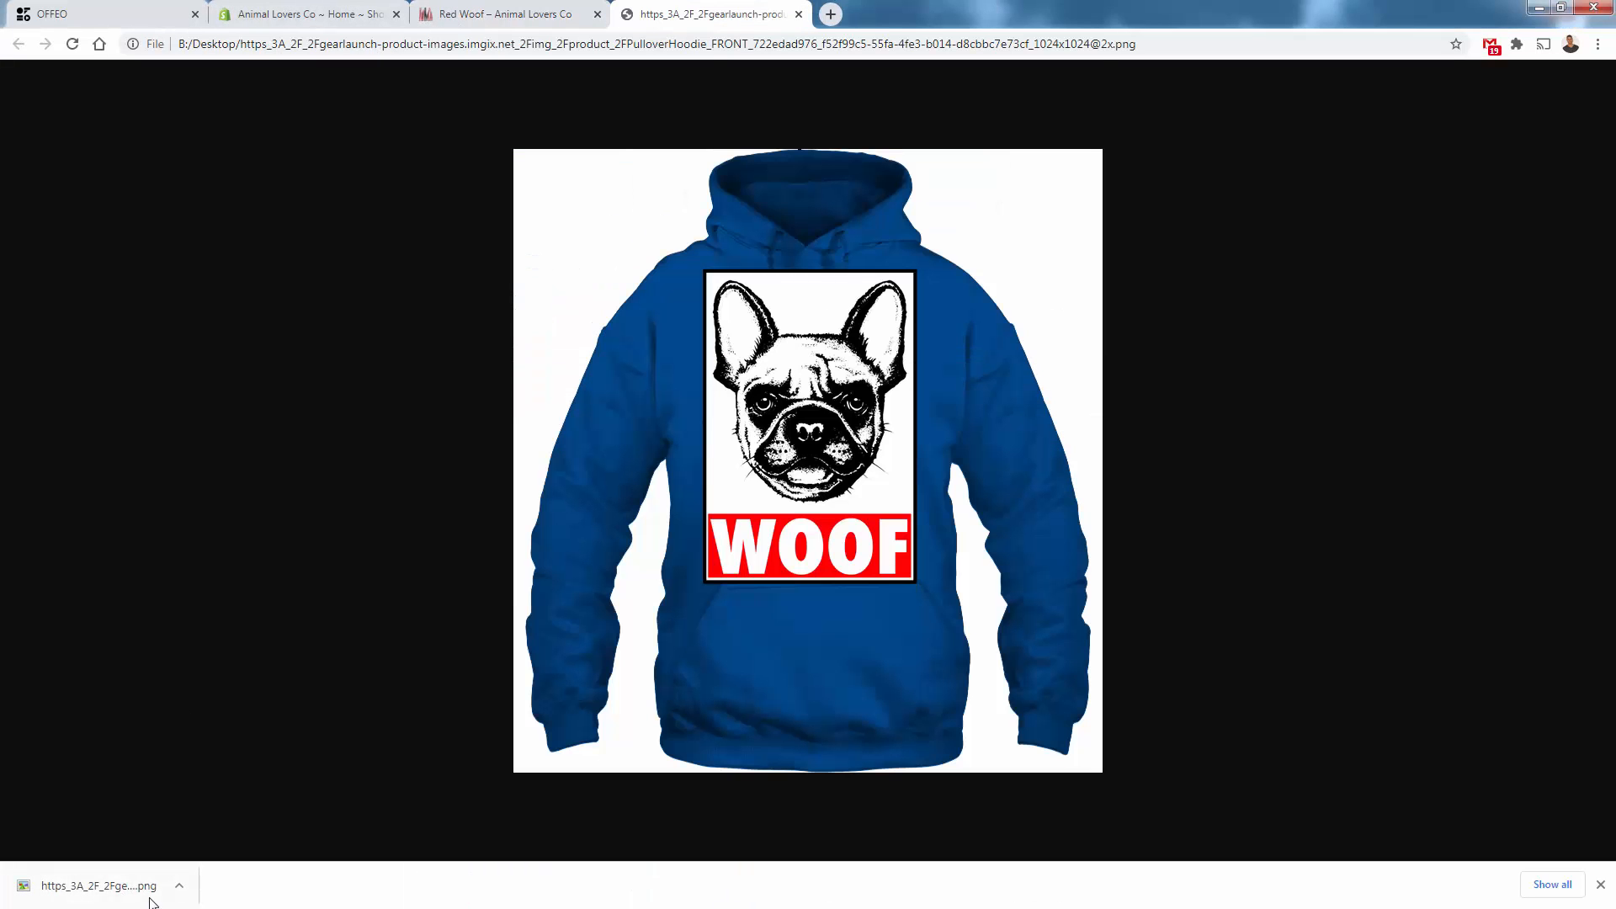
click(135, 17)
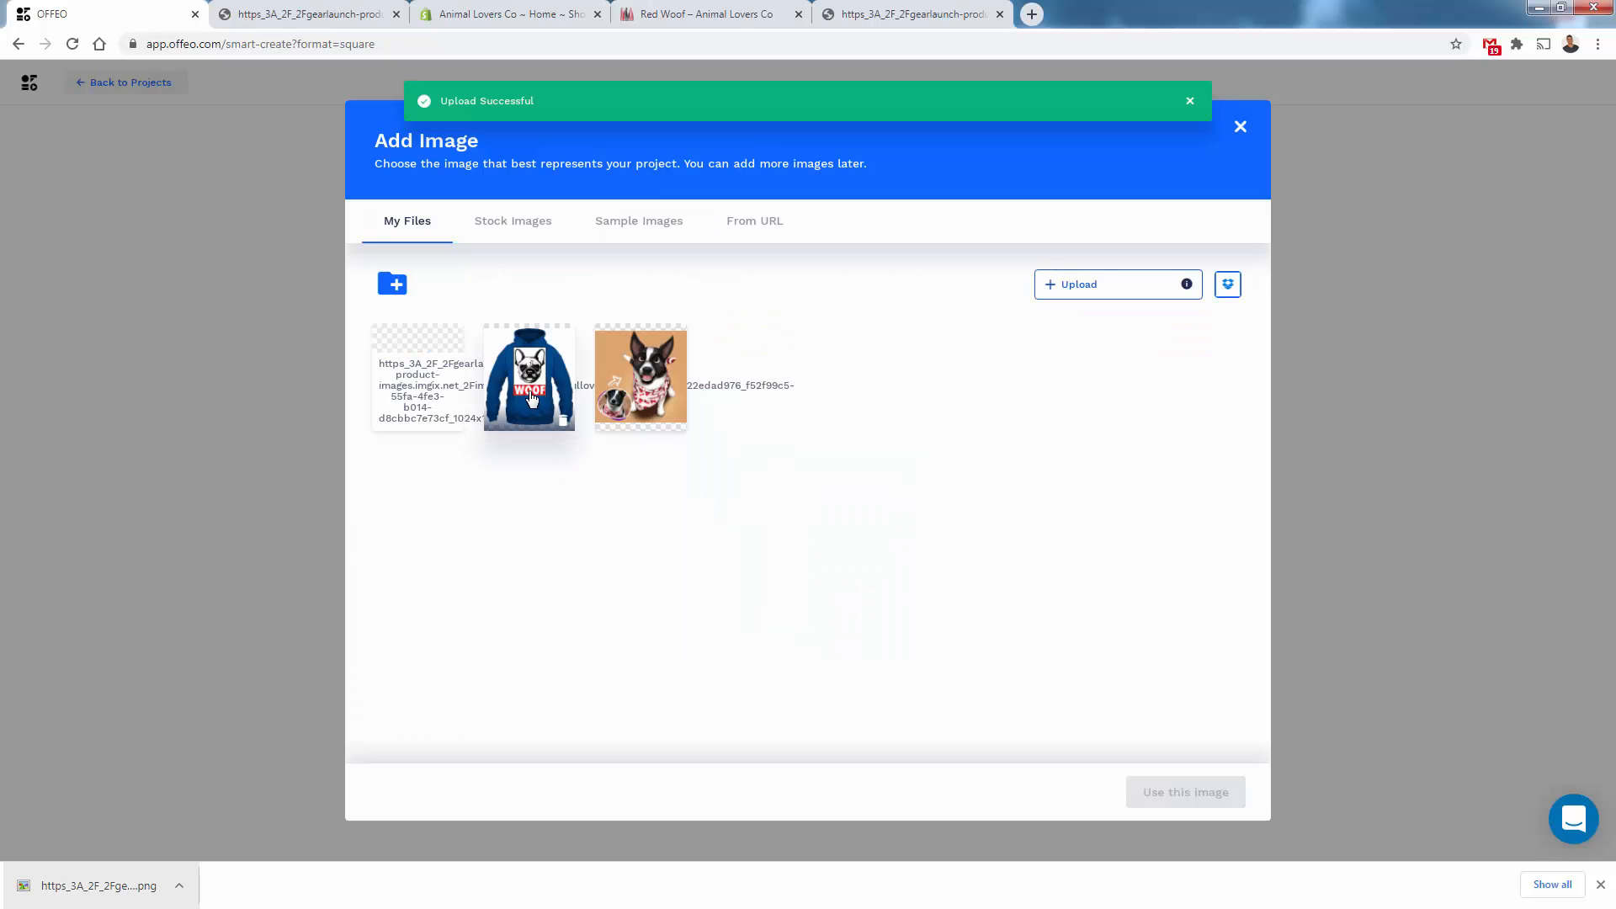
click(531, 402)
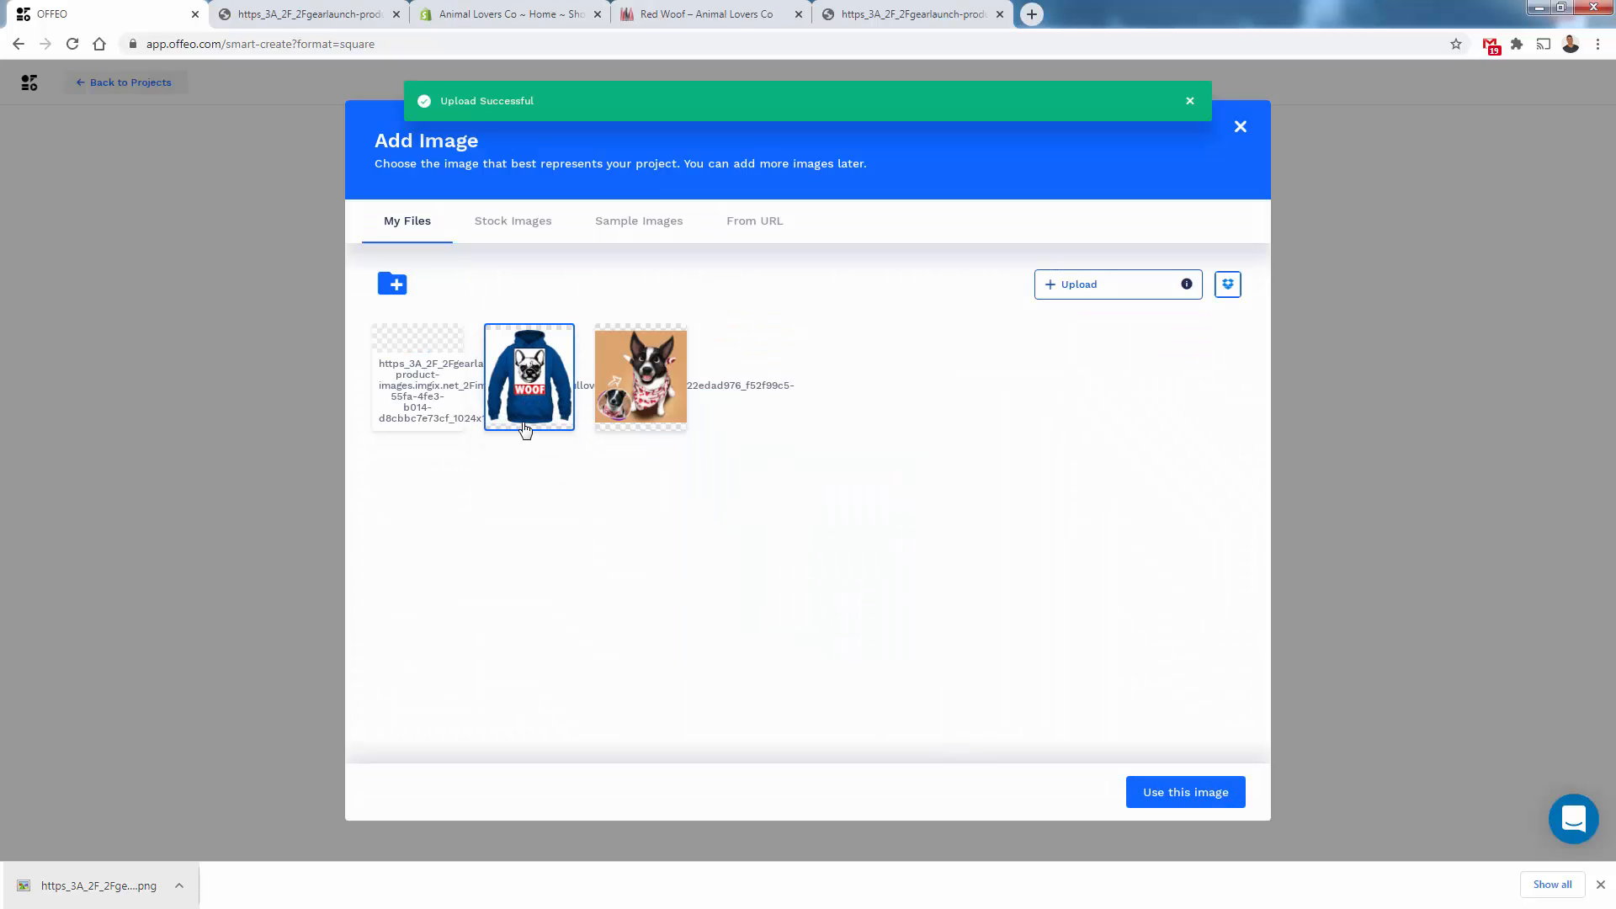
click(1197, 804)
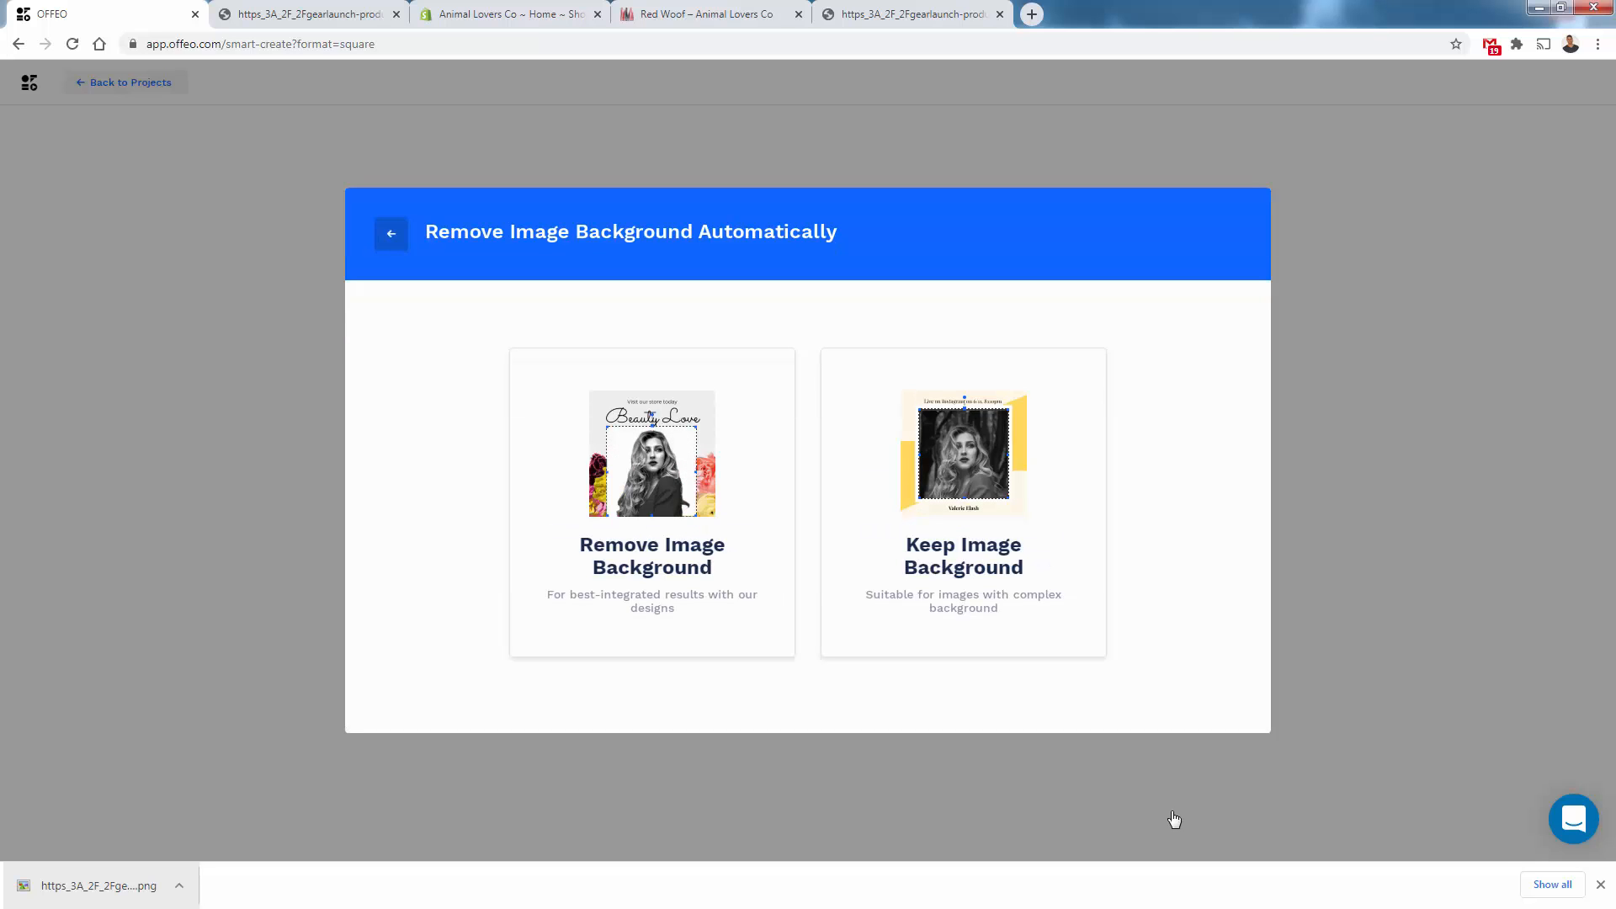
- Check the original hoodie picture's background and have the background removed from the chosen image automatically
click(316, 15)
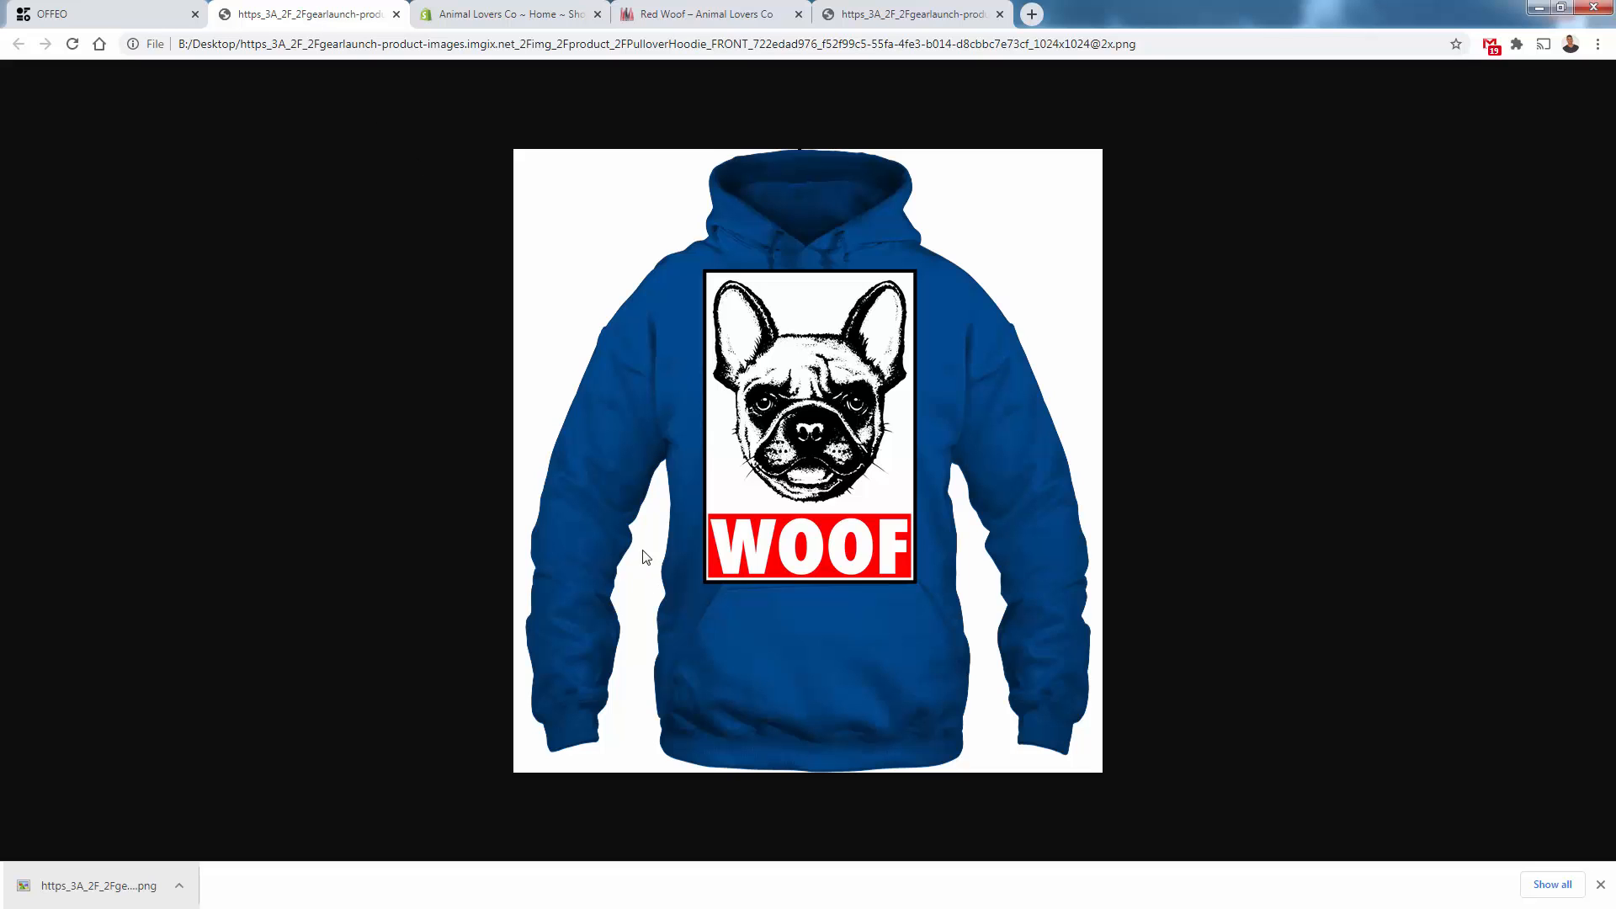
click(110, 13)
click(626, 452)
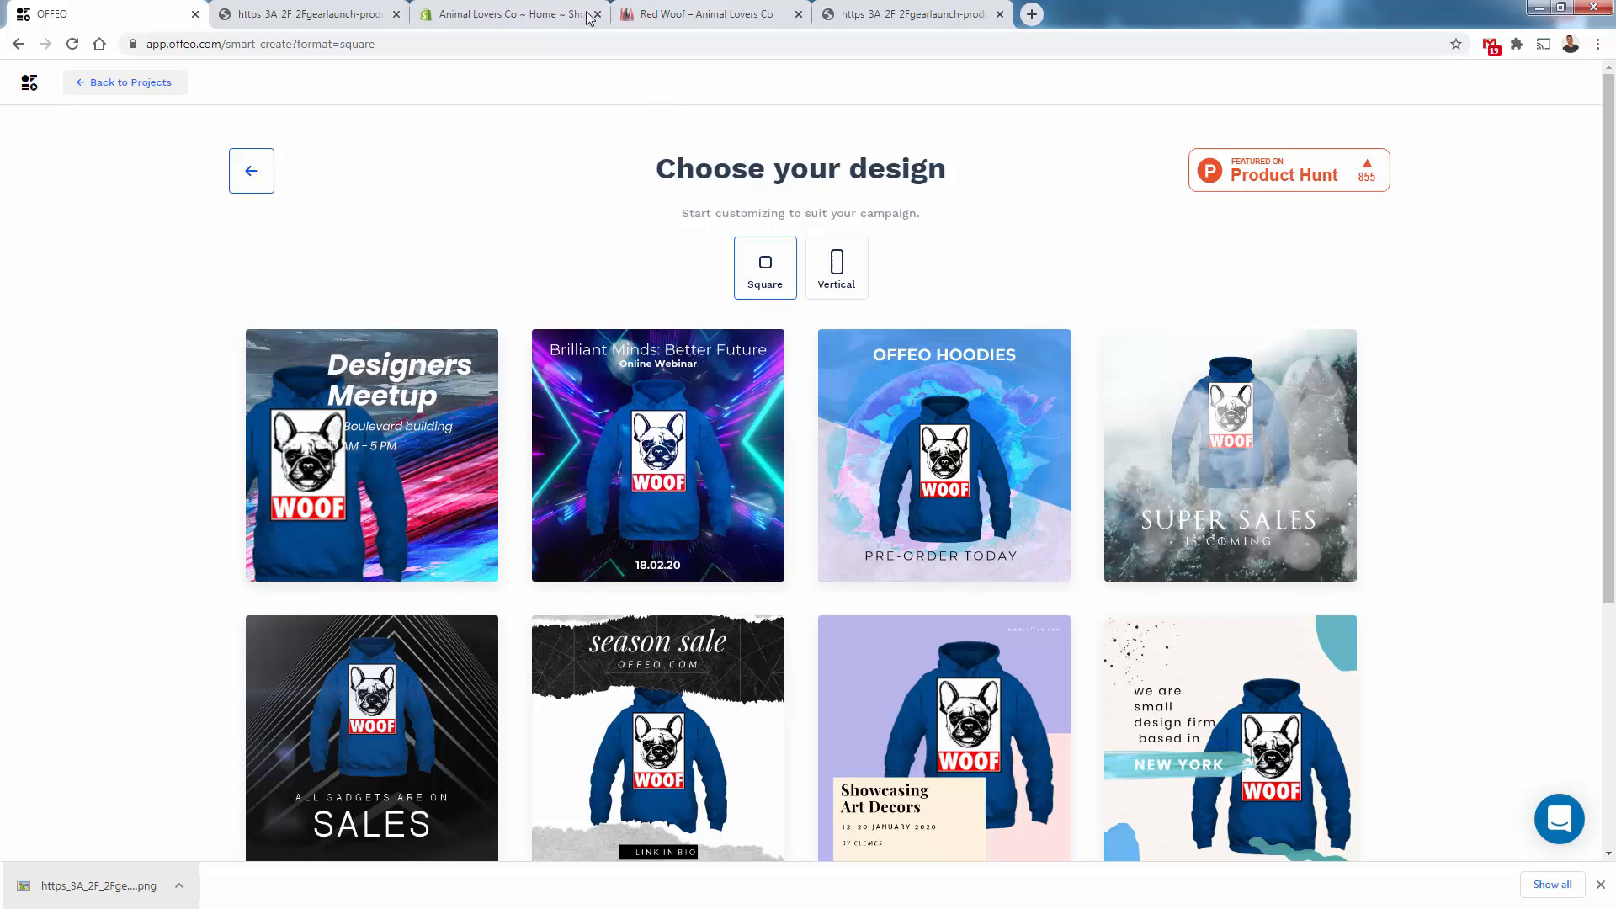
- Compare the generated square designs with the original hoodie picture and preview the designs on the first results page
click(277, 14)
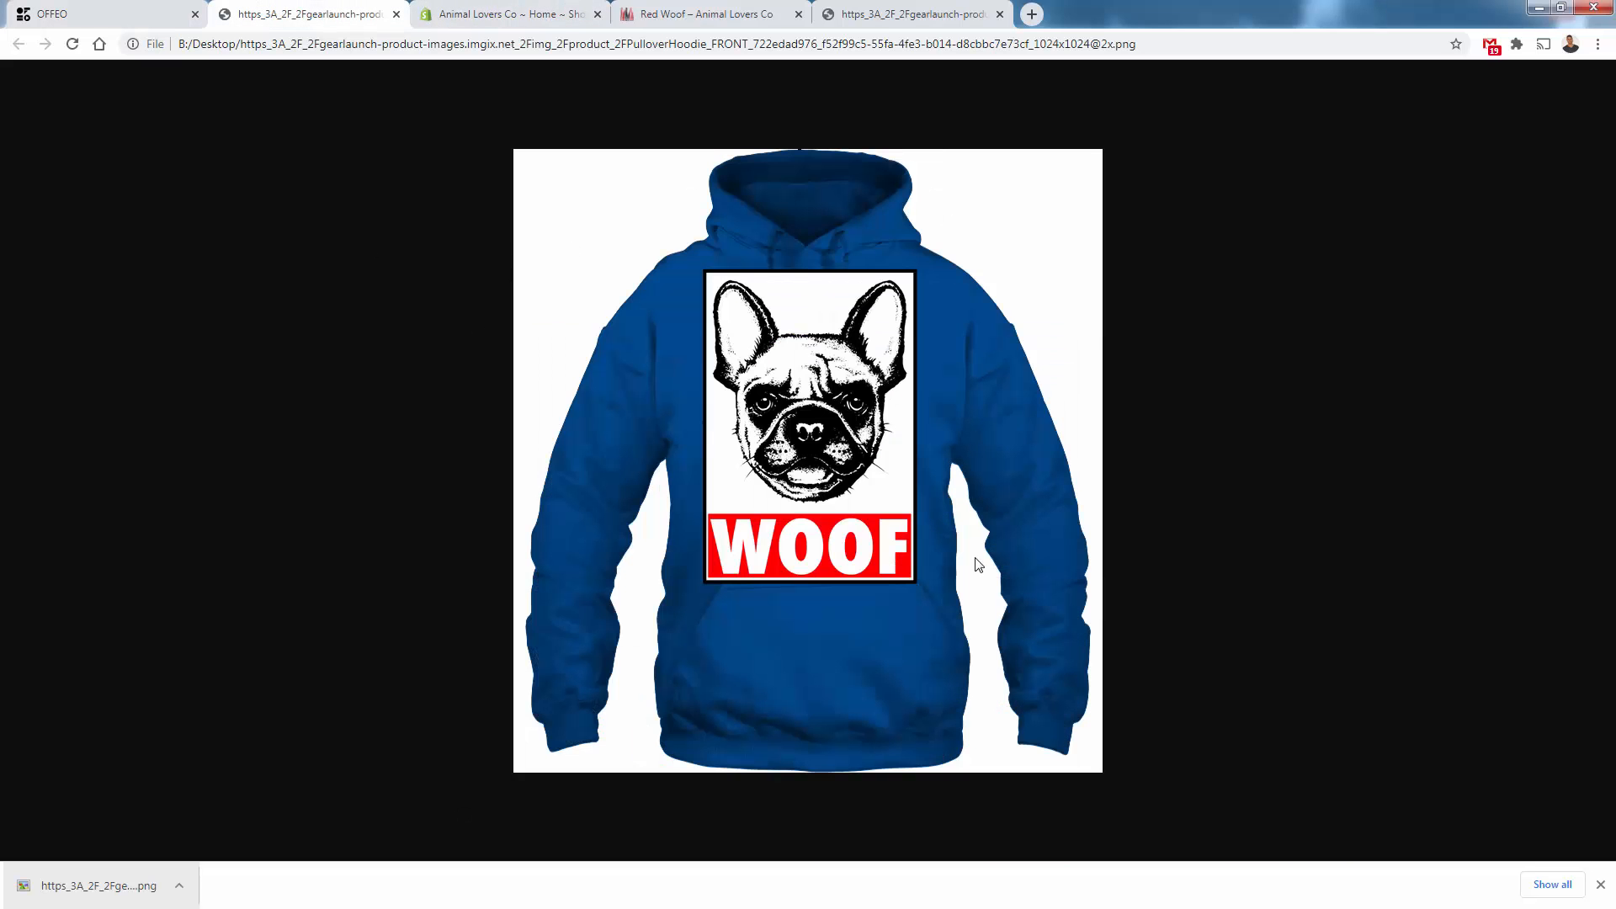
click(130, 10)
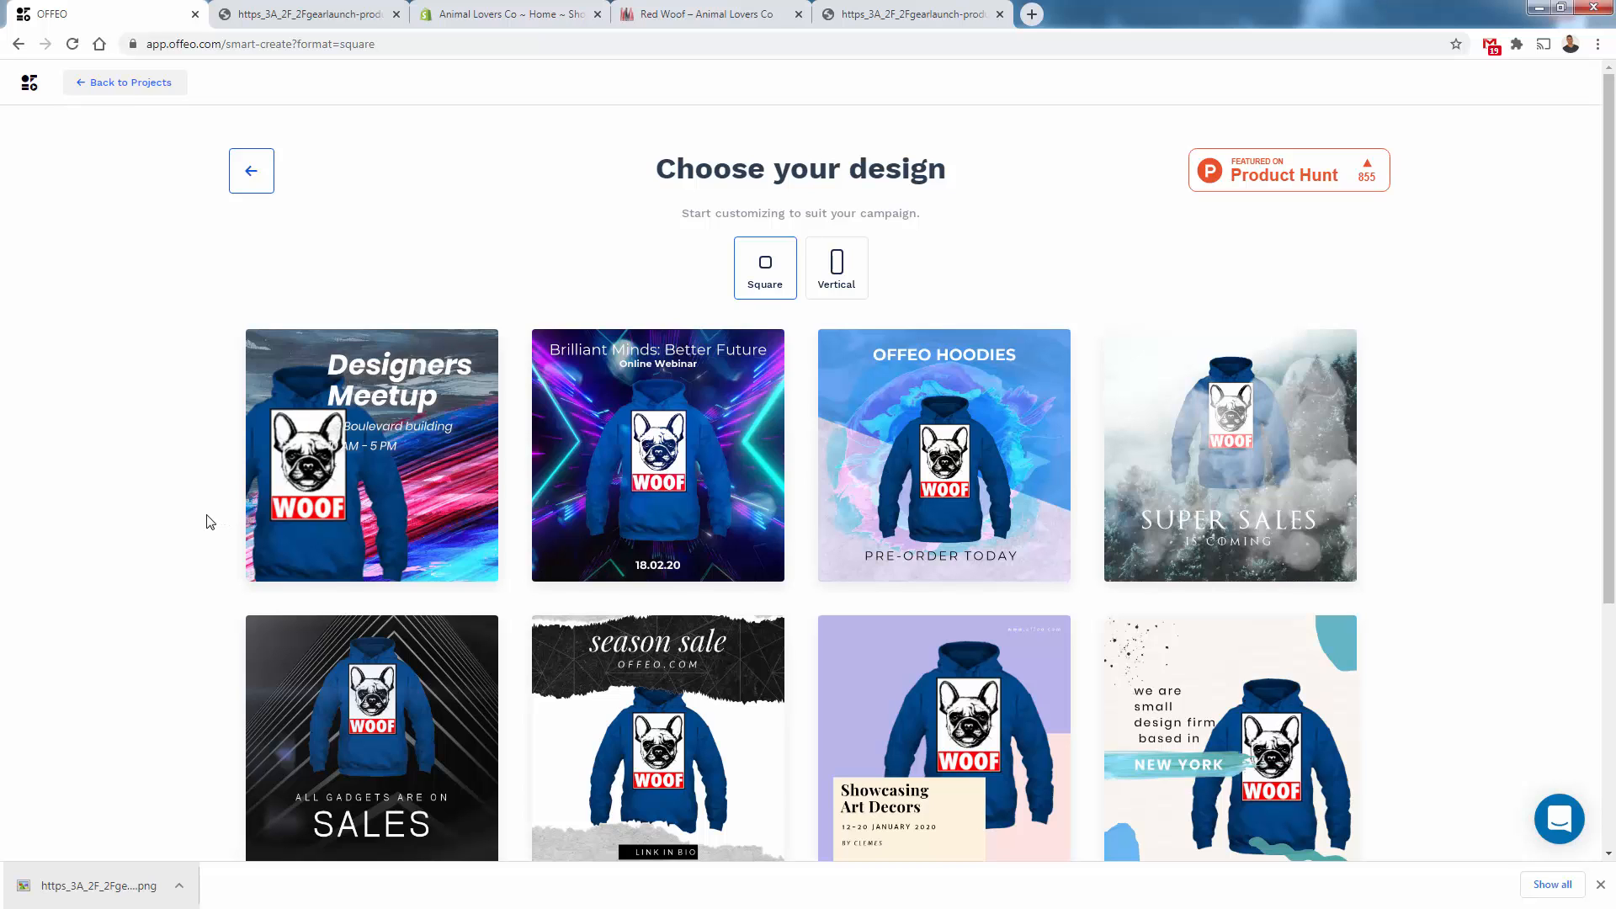
scroll(201, 516, down, 1)
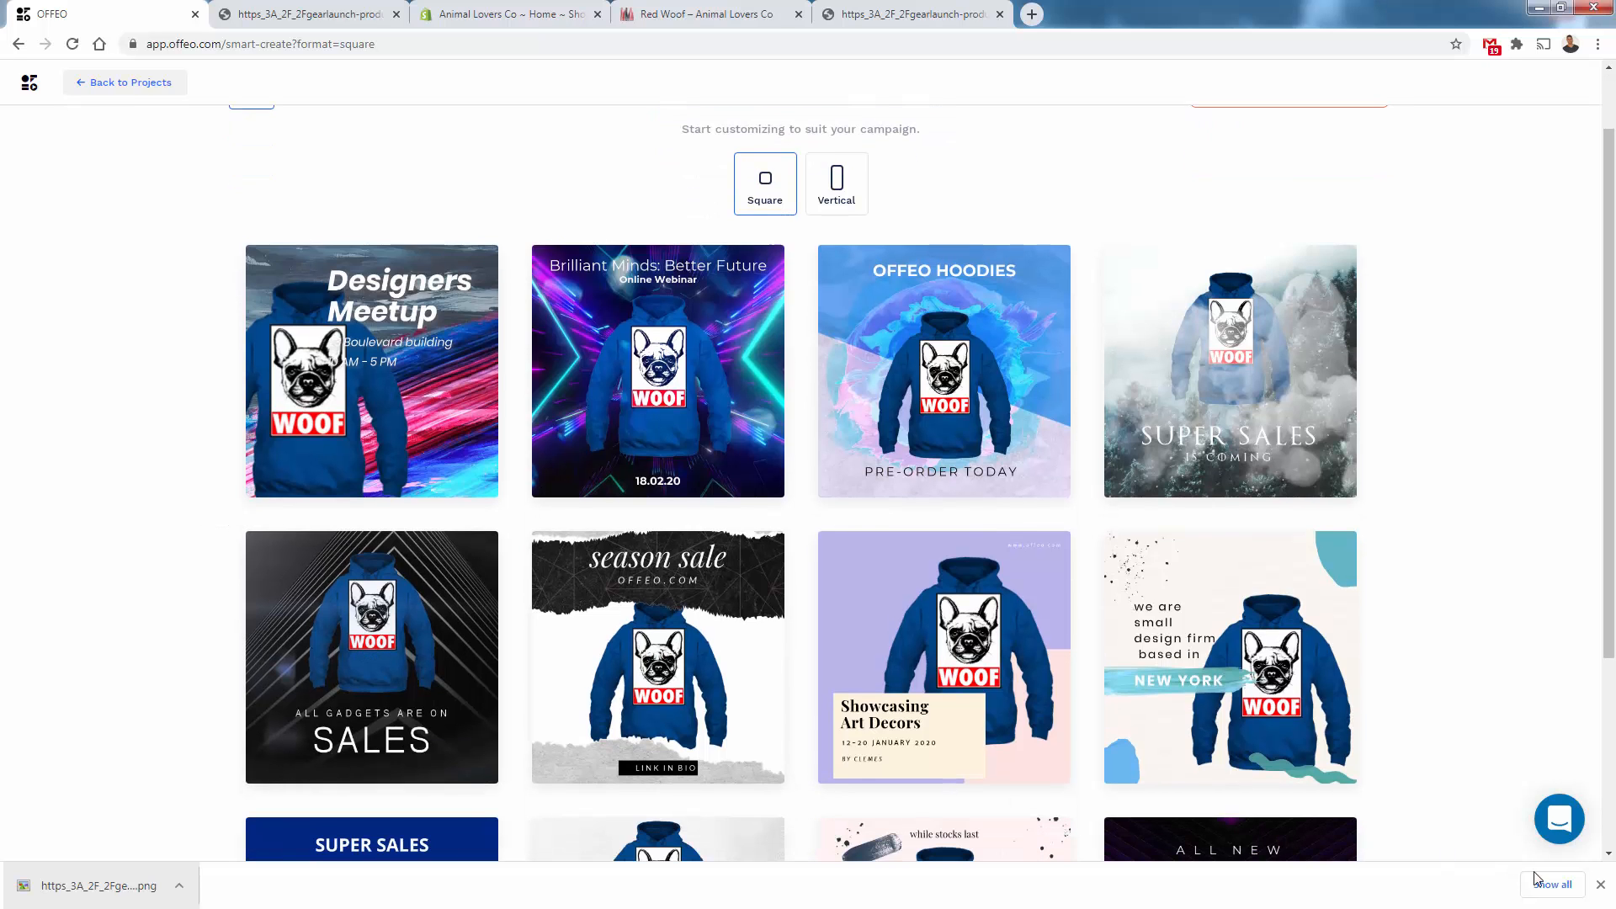
click(1599, 883)
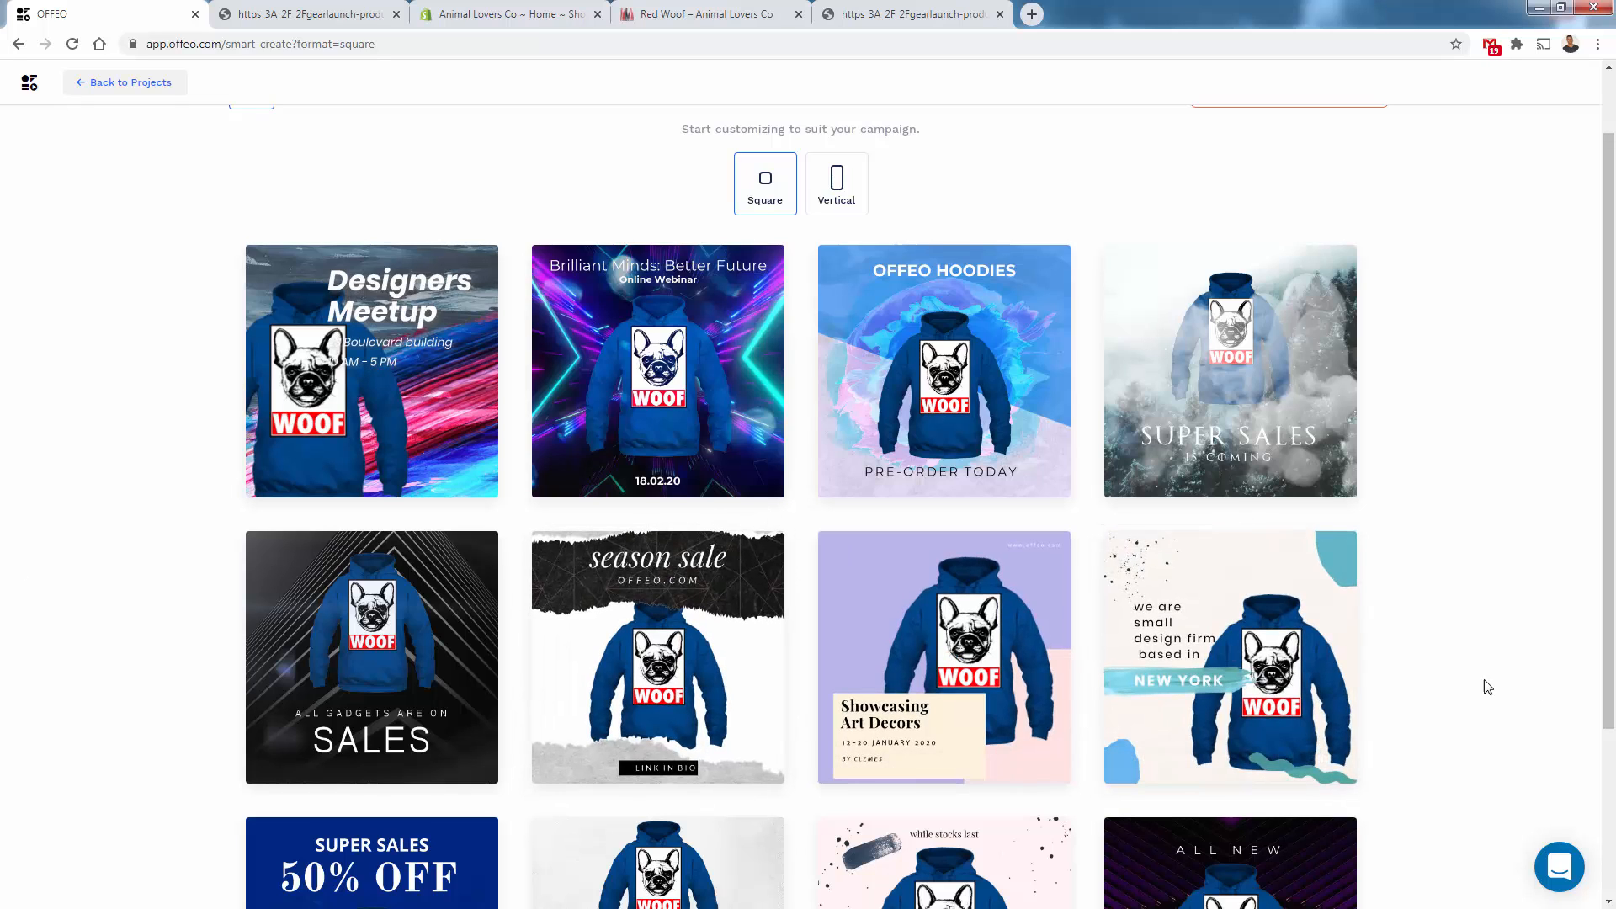
mouse_move(949, 328)
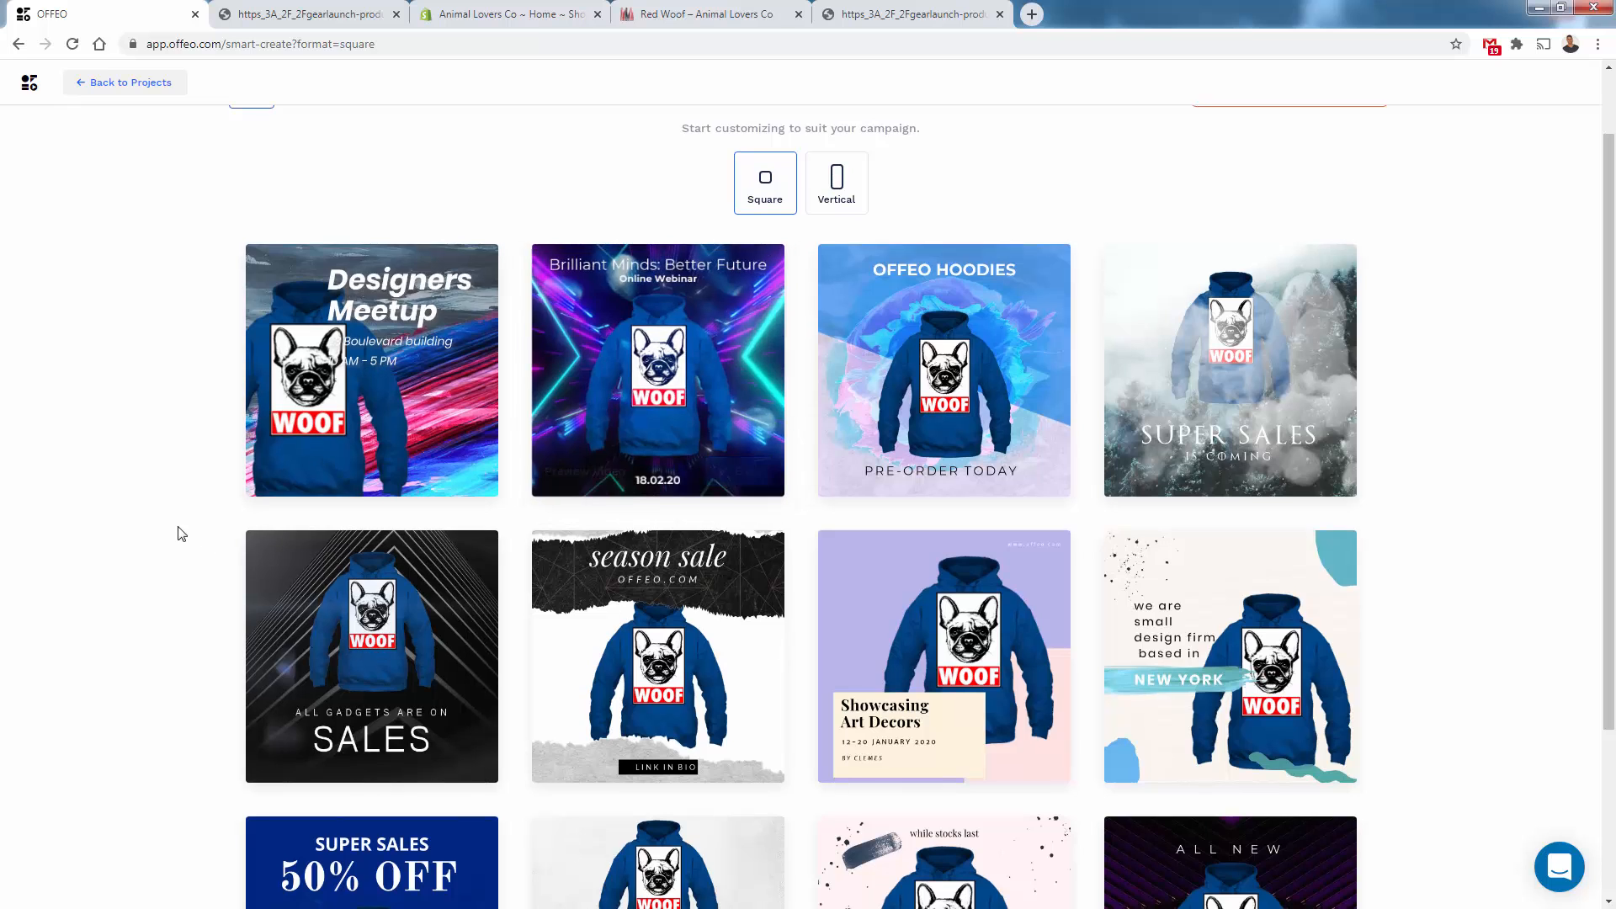
scroll(365, 409, down, 3)
mouse_move(365, 409)
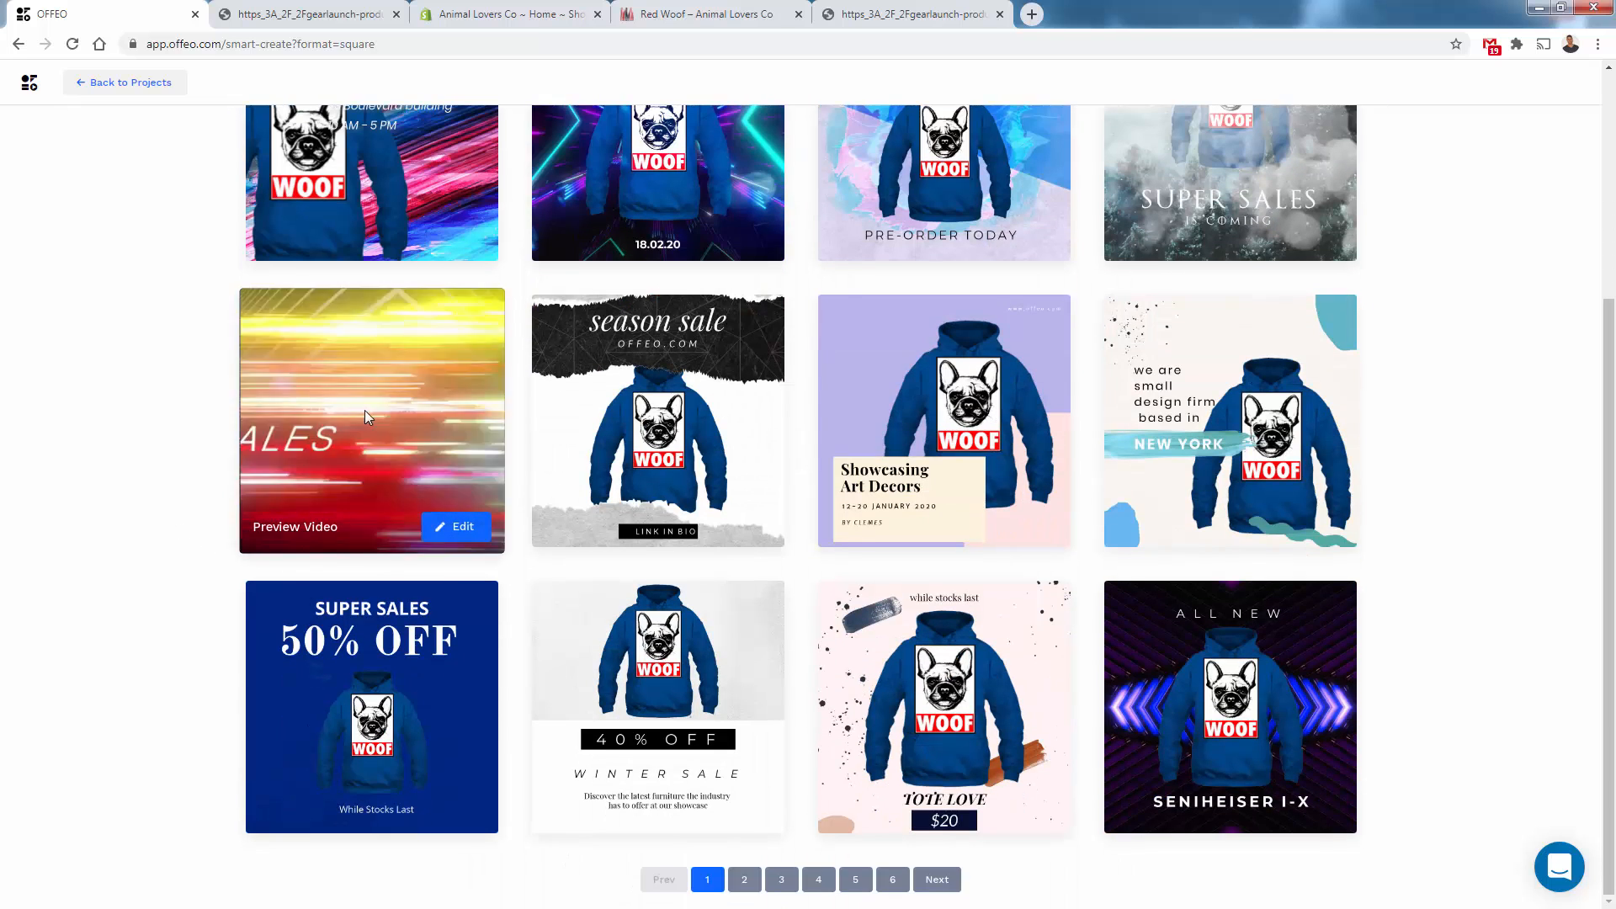
mouse_move(337, 745)
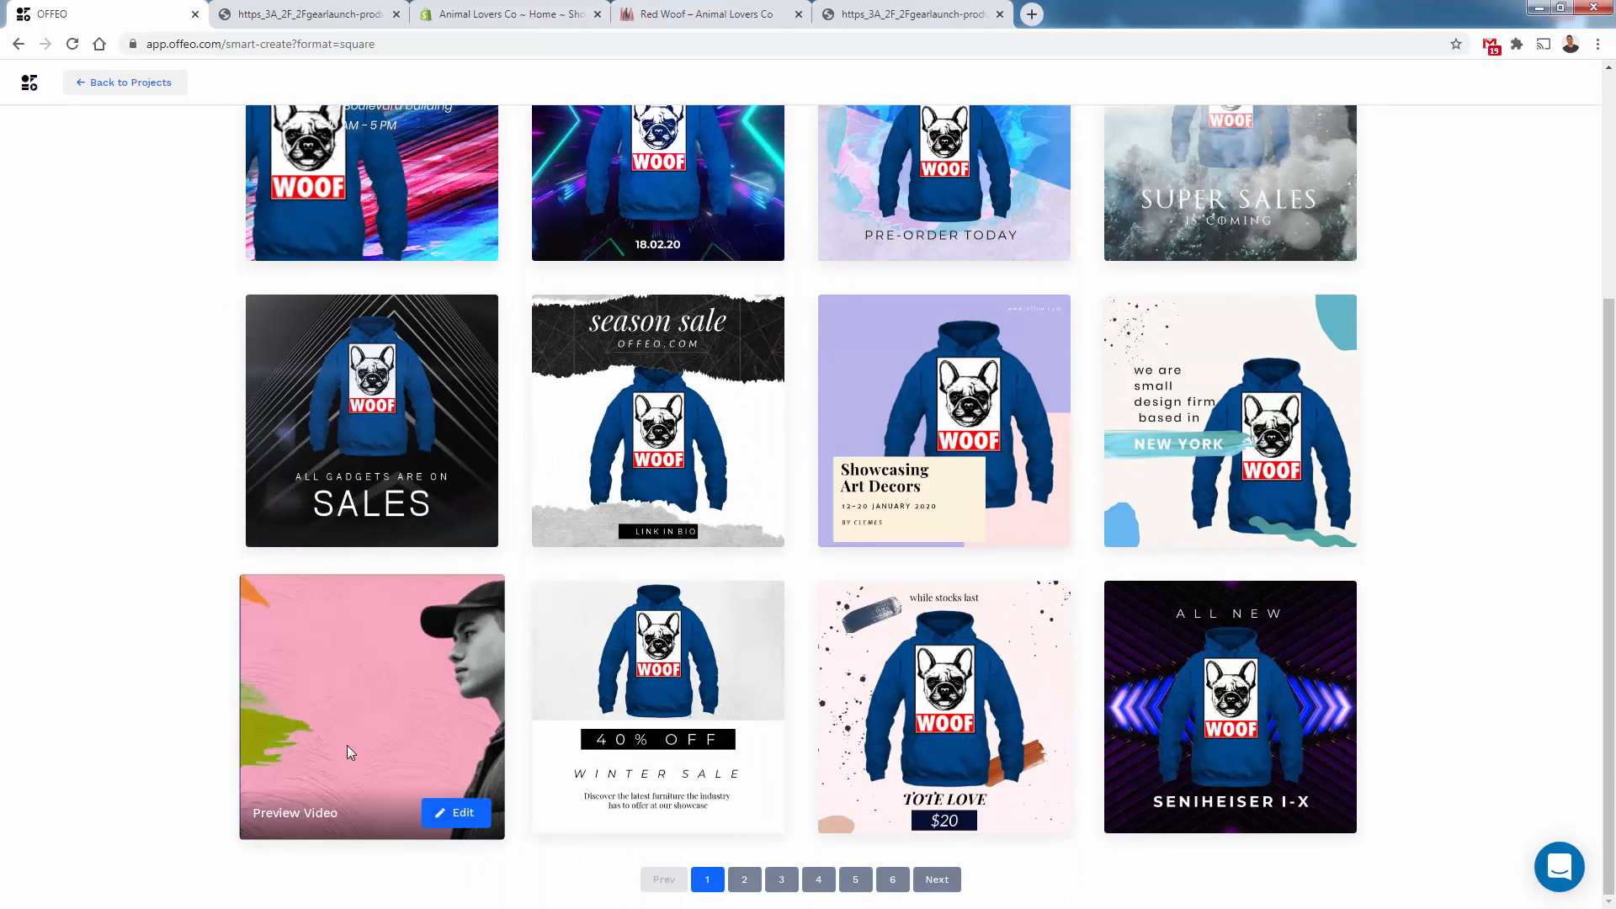
- Choose the I-WATCH XII $299 design from the second results page and open its scene in the editor
click(933, 880)
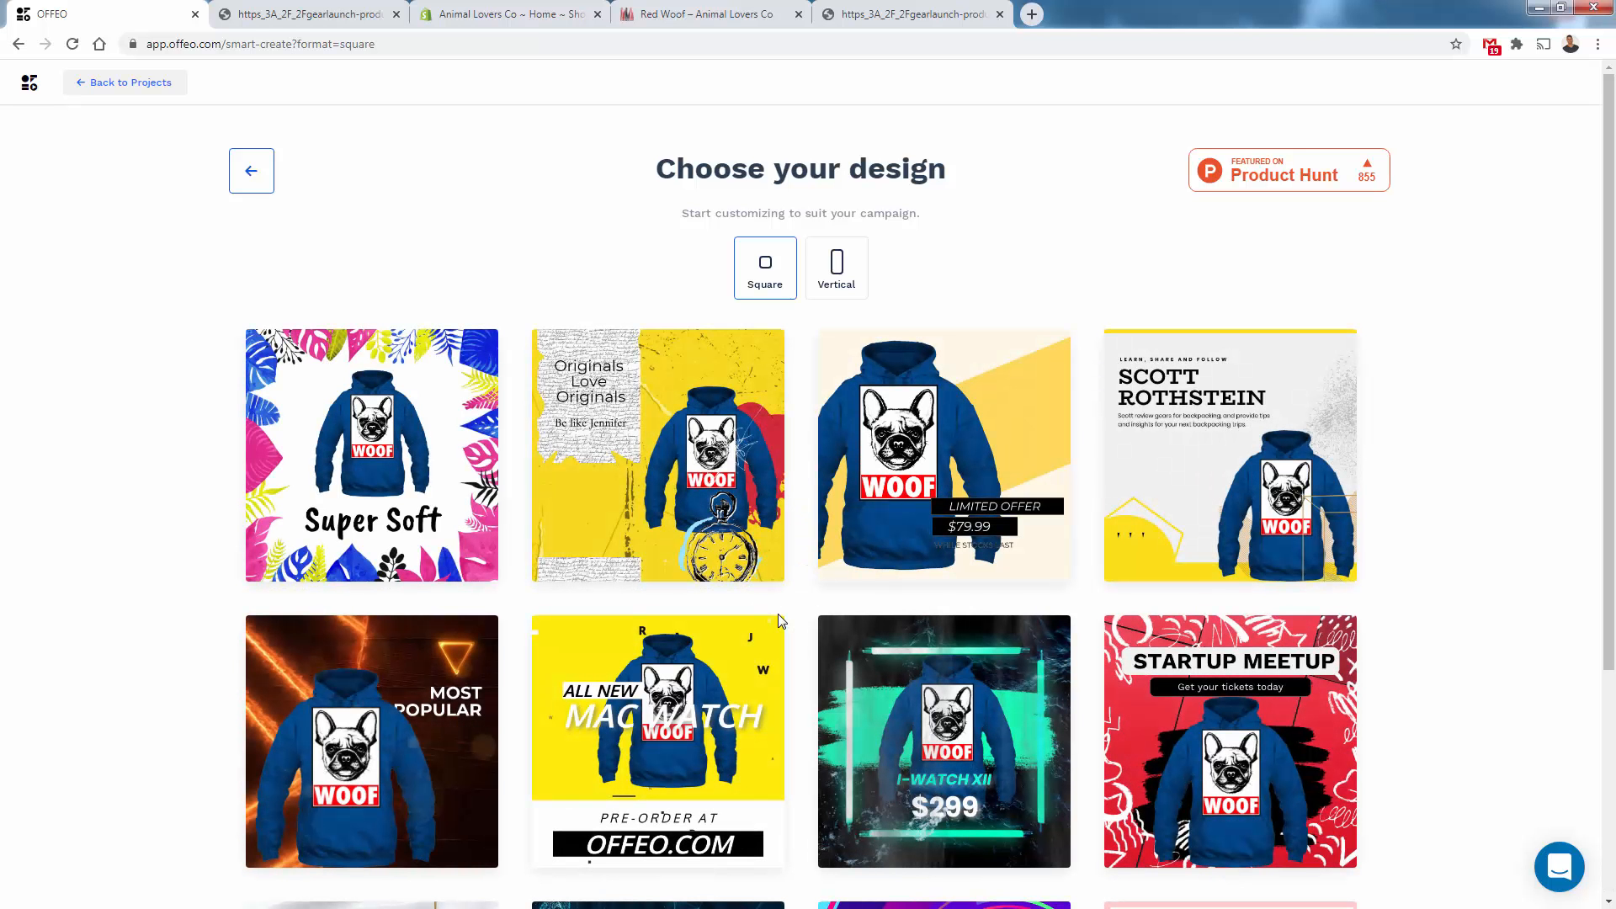
scroll(1477, 505, down, 4)
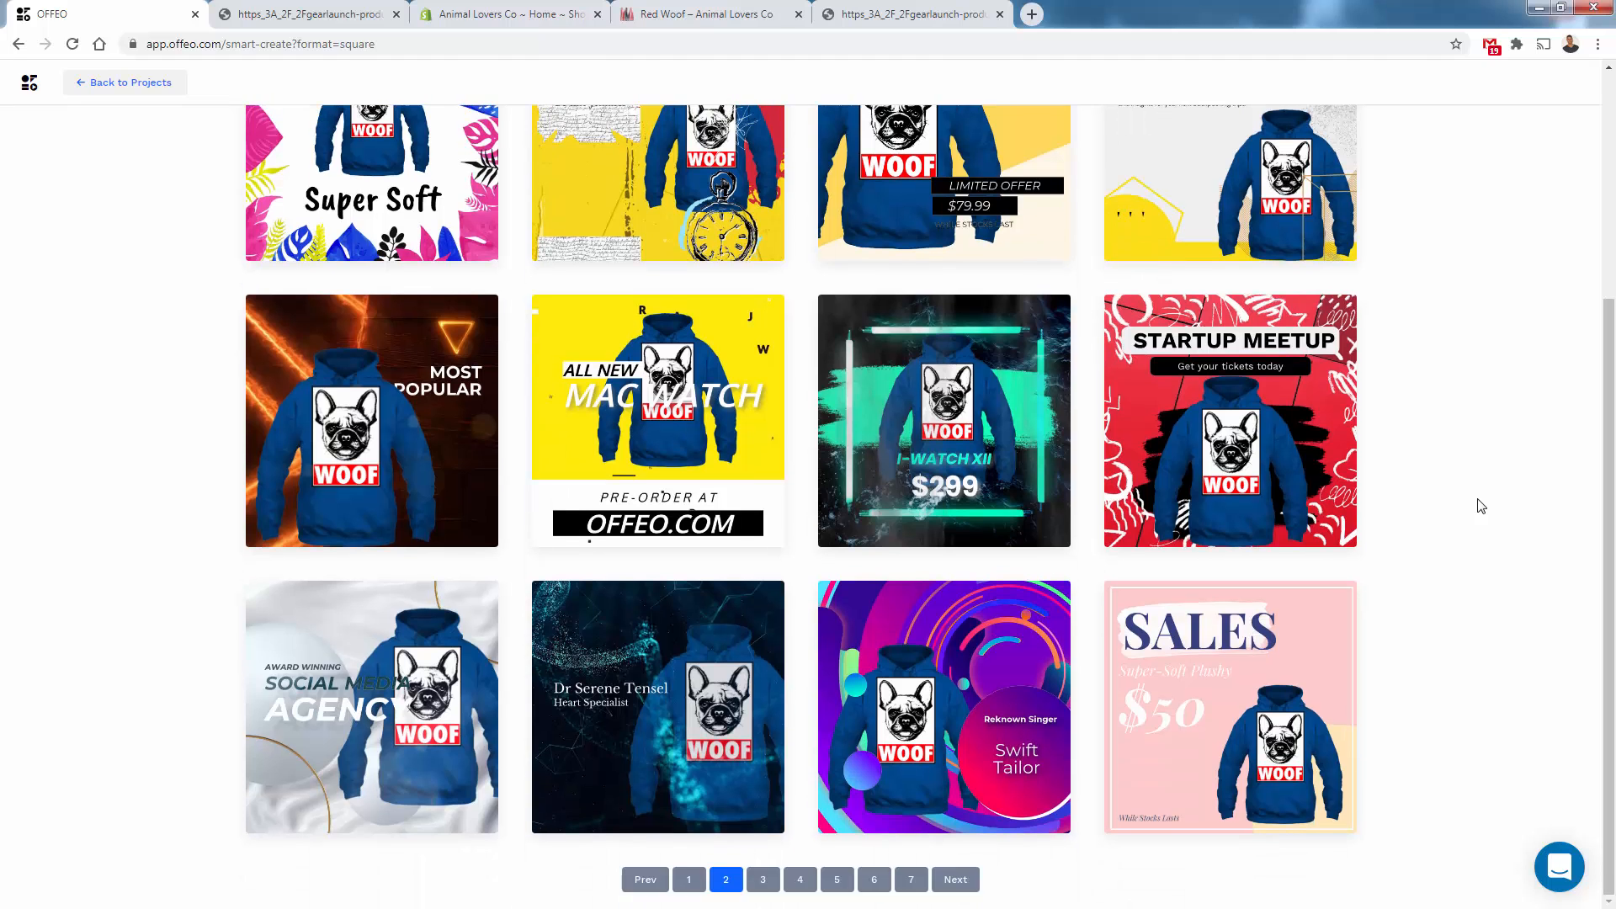
mouse_move(961, 448)
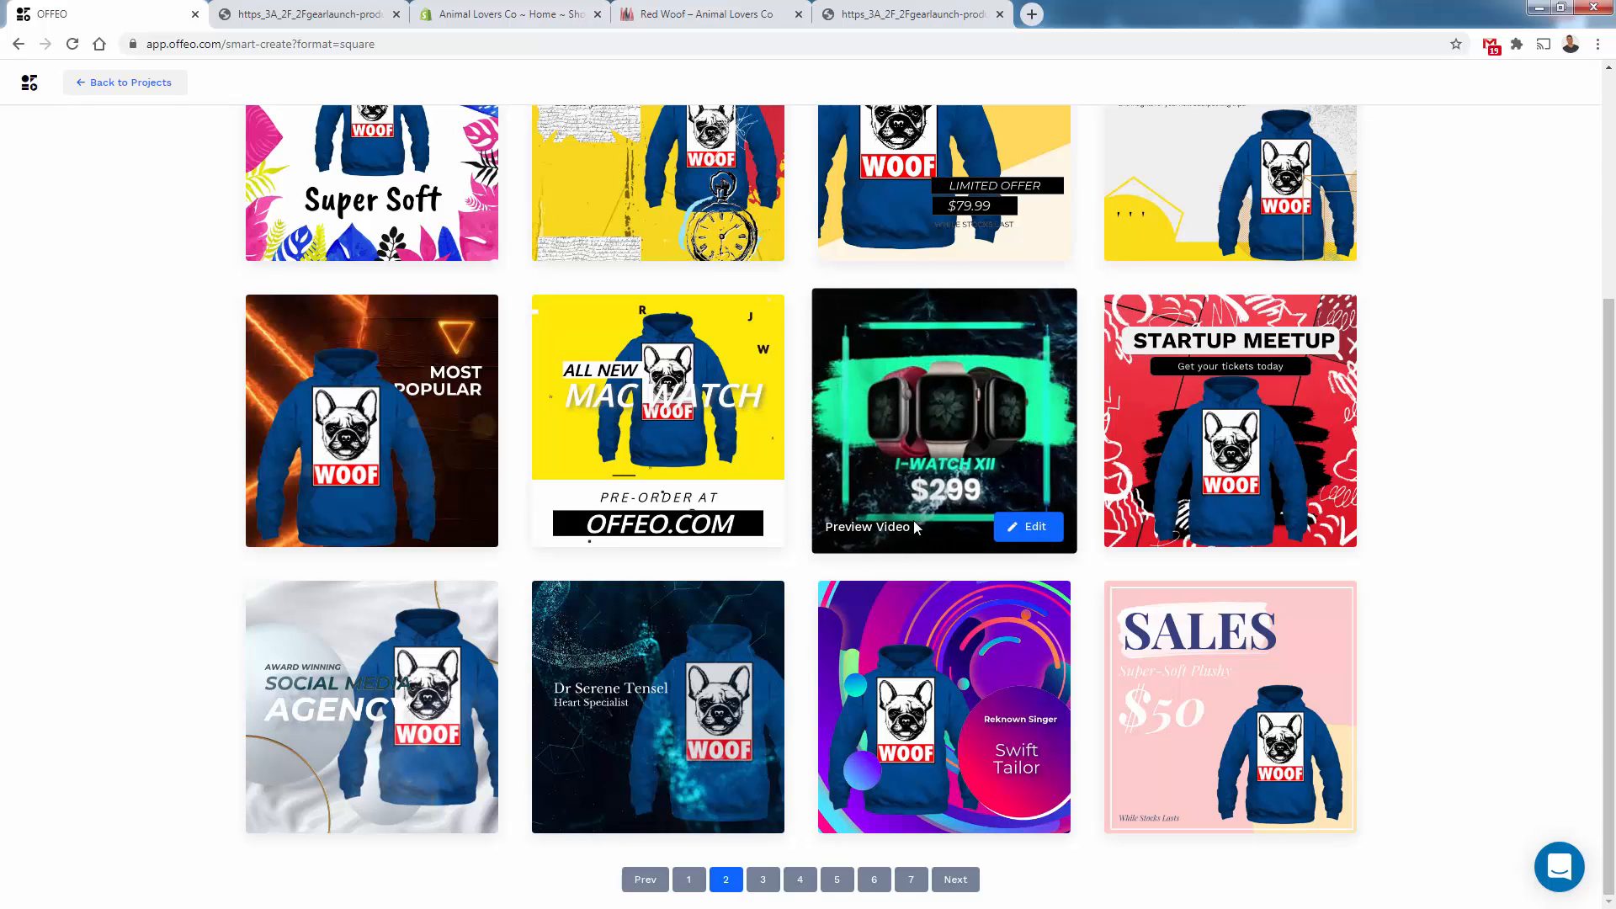
click(1031, 528)
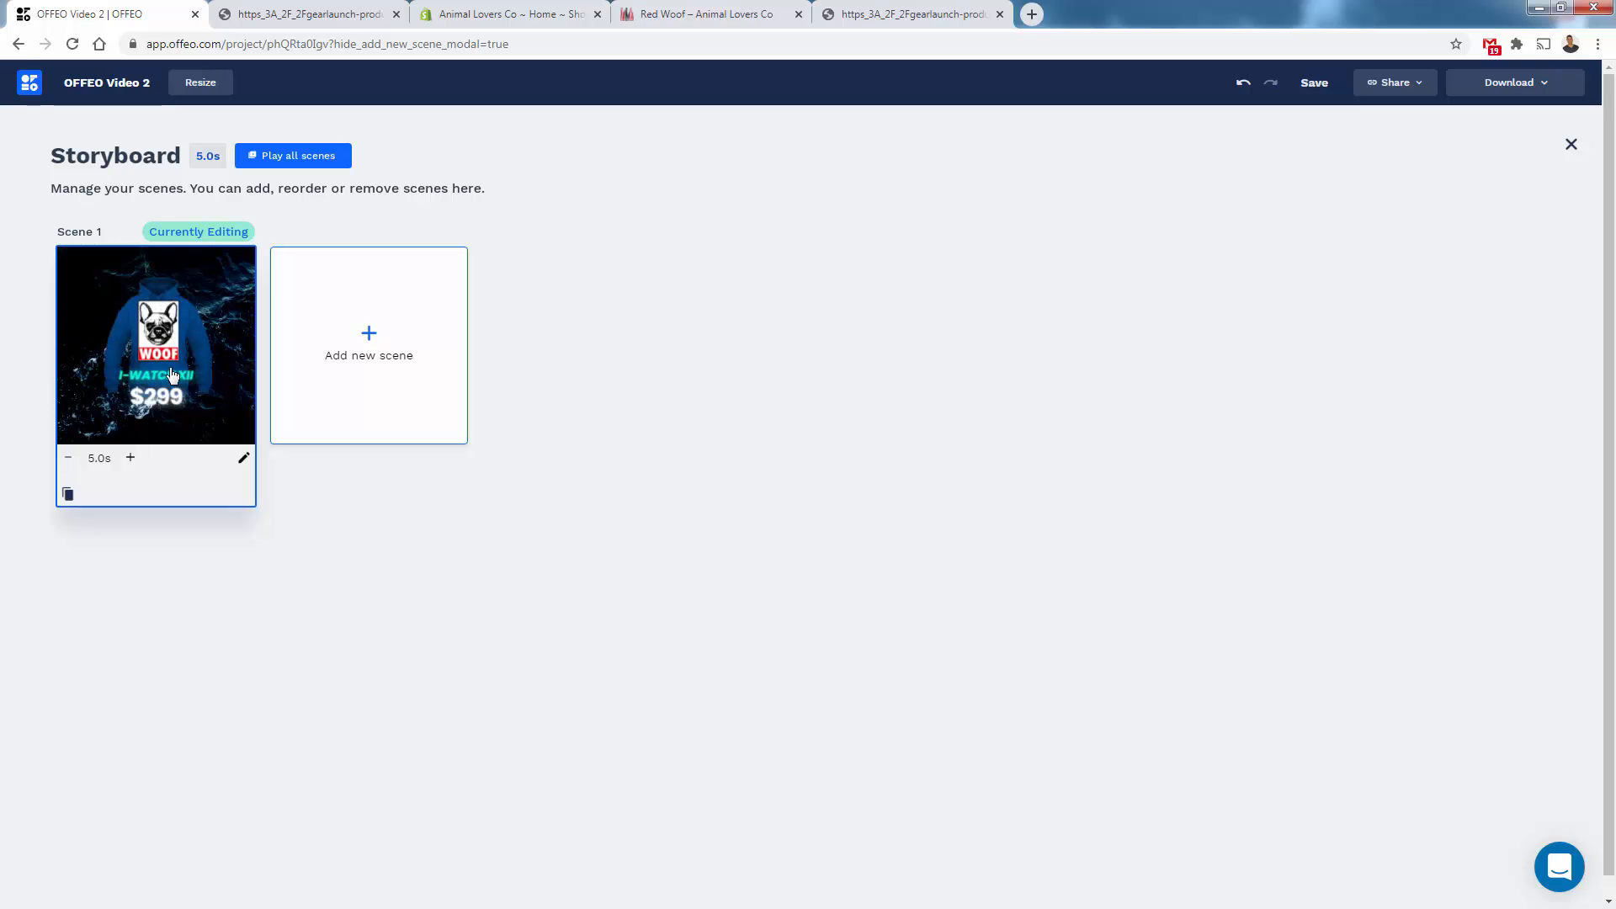
click(172, 375)
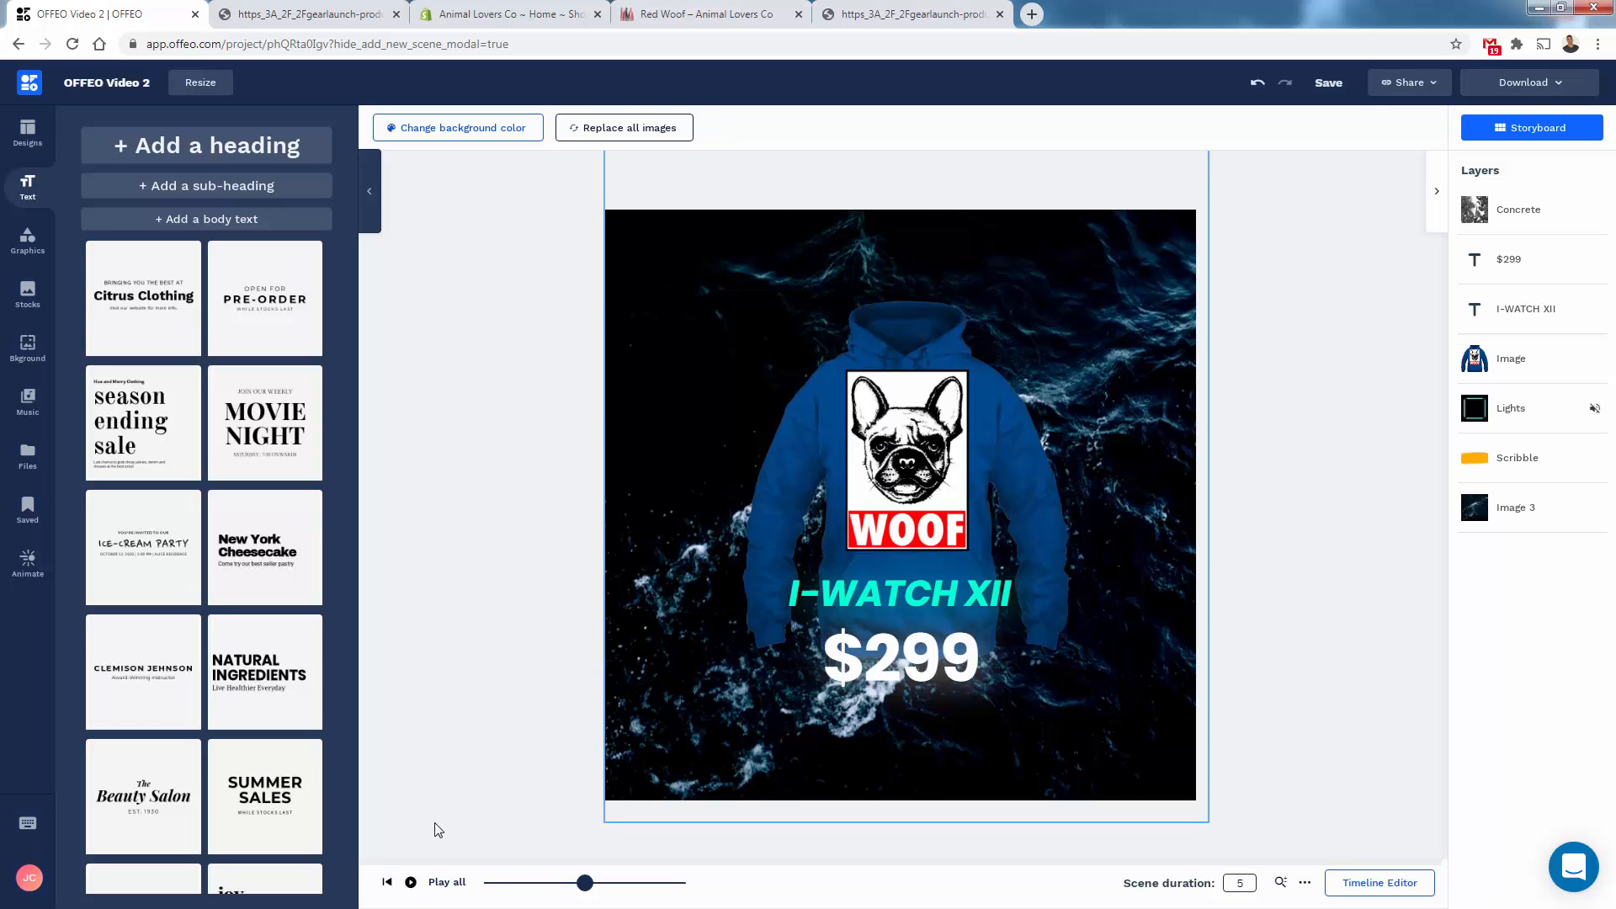
- Play and scrub through the hoodie scene to examine how its text, lights and other layers animate
click(410, 884)
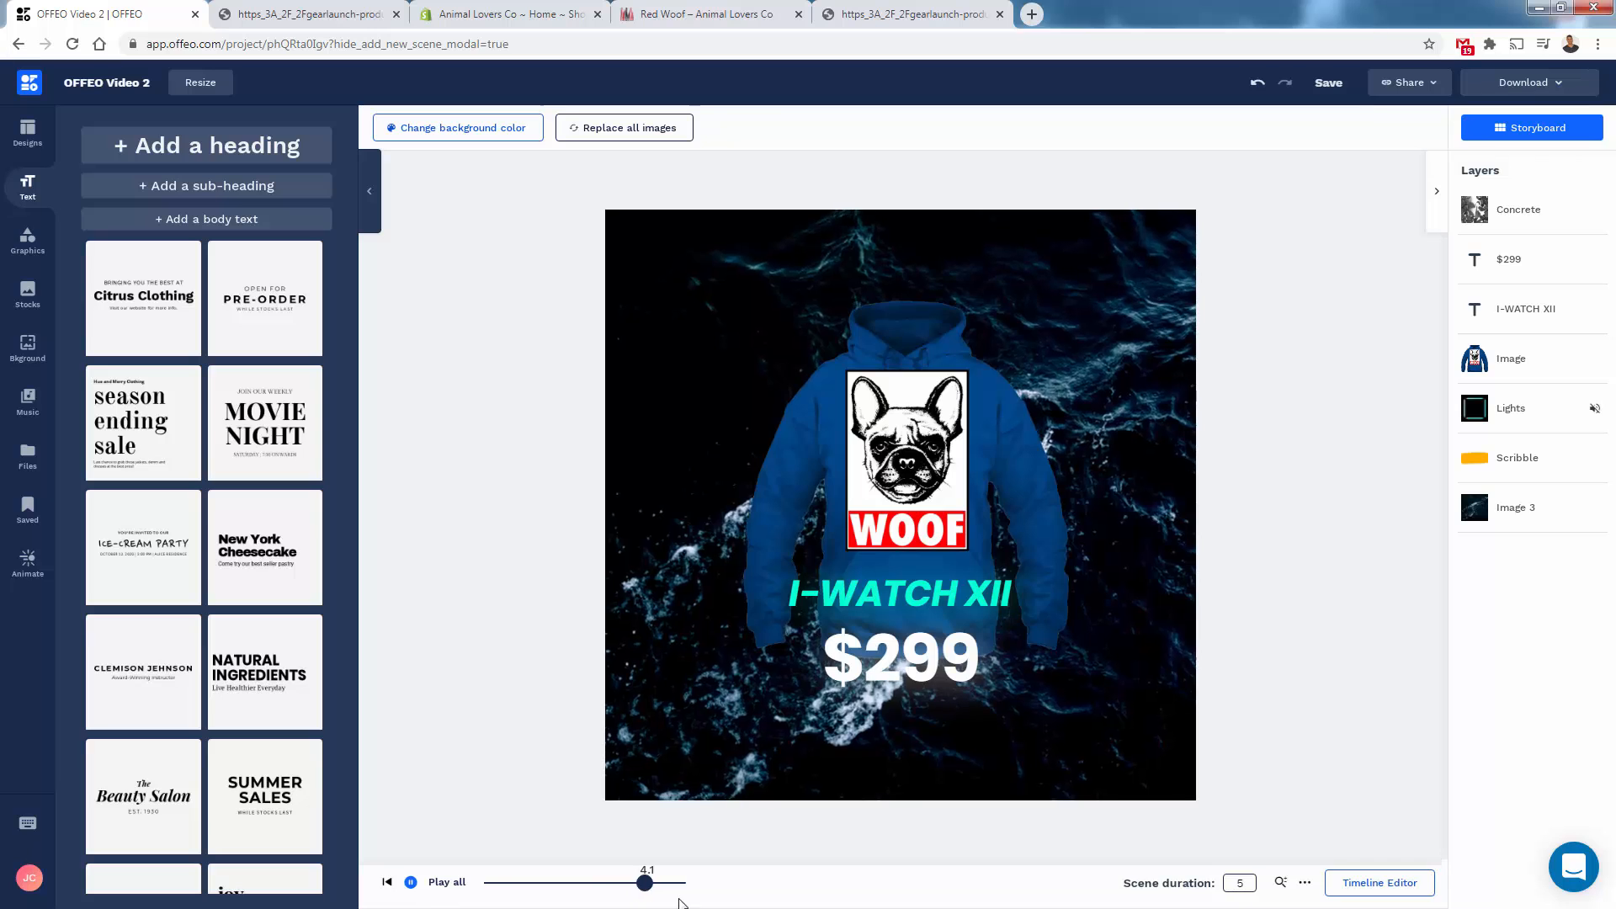
click(466, 883)
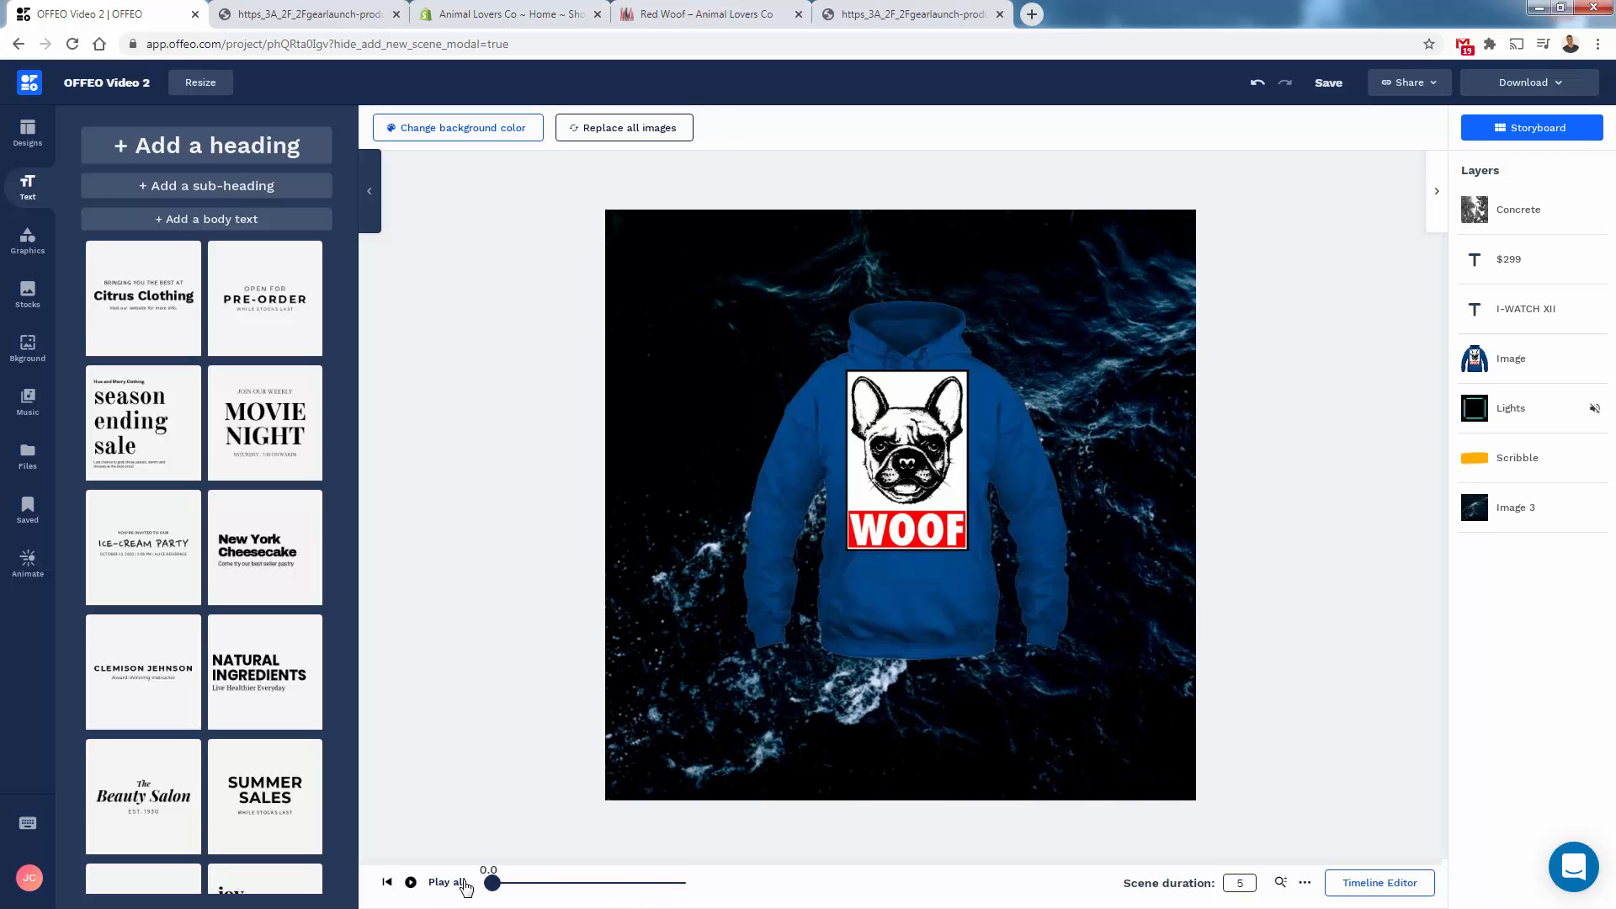
click(674, 888)
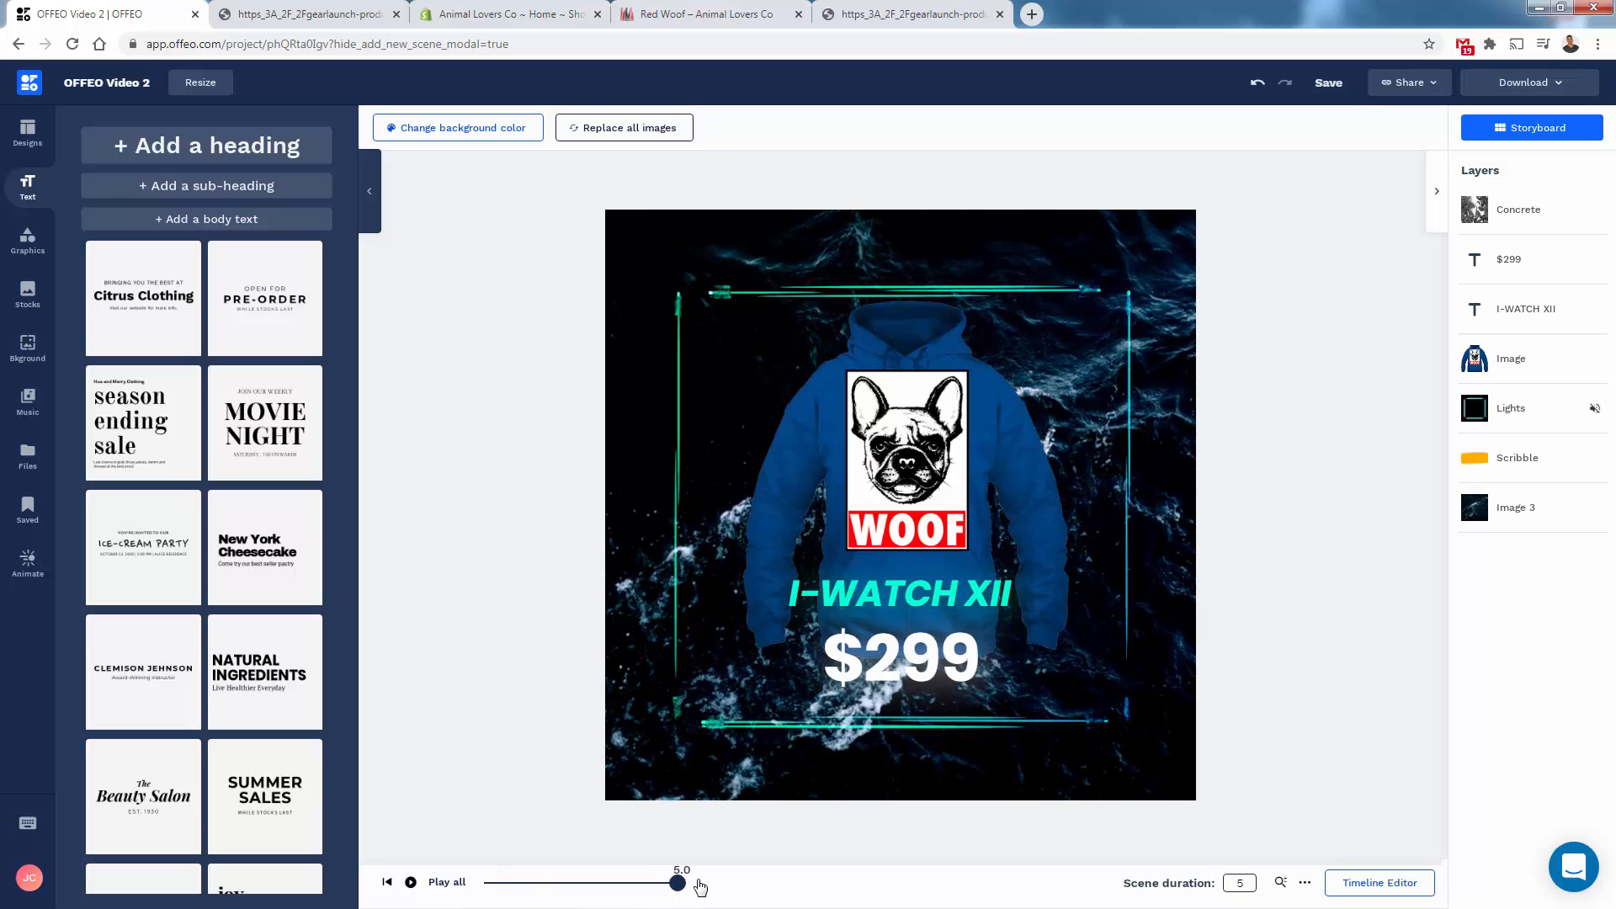
click(610, 894)
drag(610, 894, 481, 891)
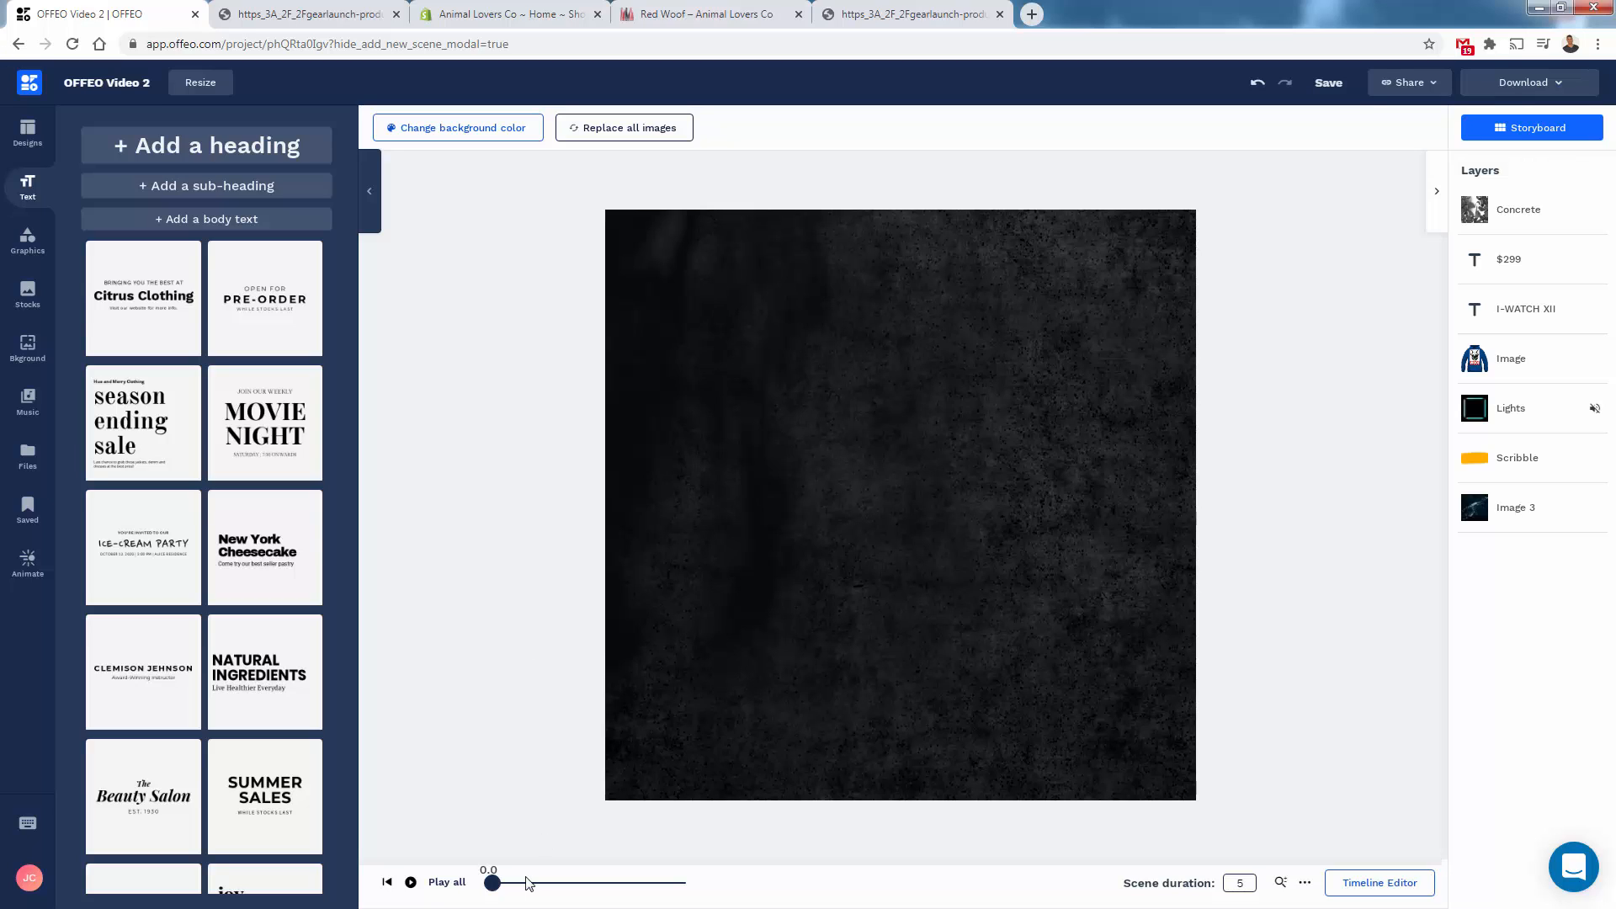
click(561, 890)
click(599, 885)
click(1558, 364)
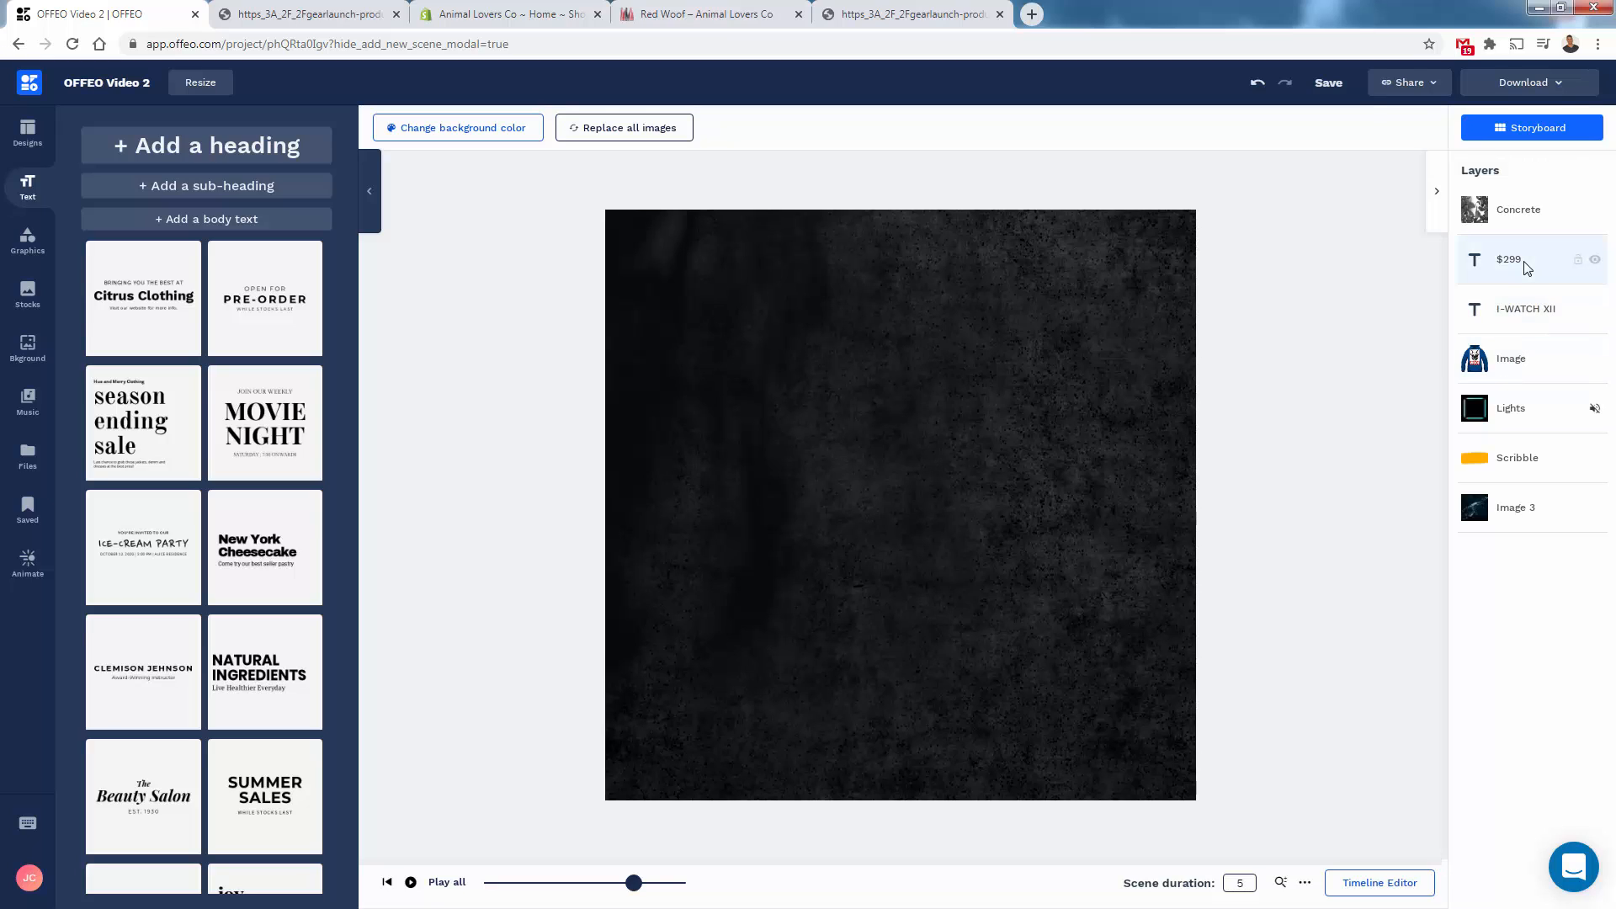
click(412, 885)
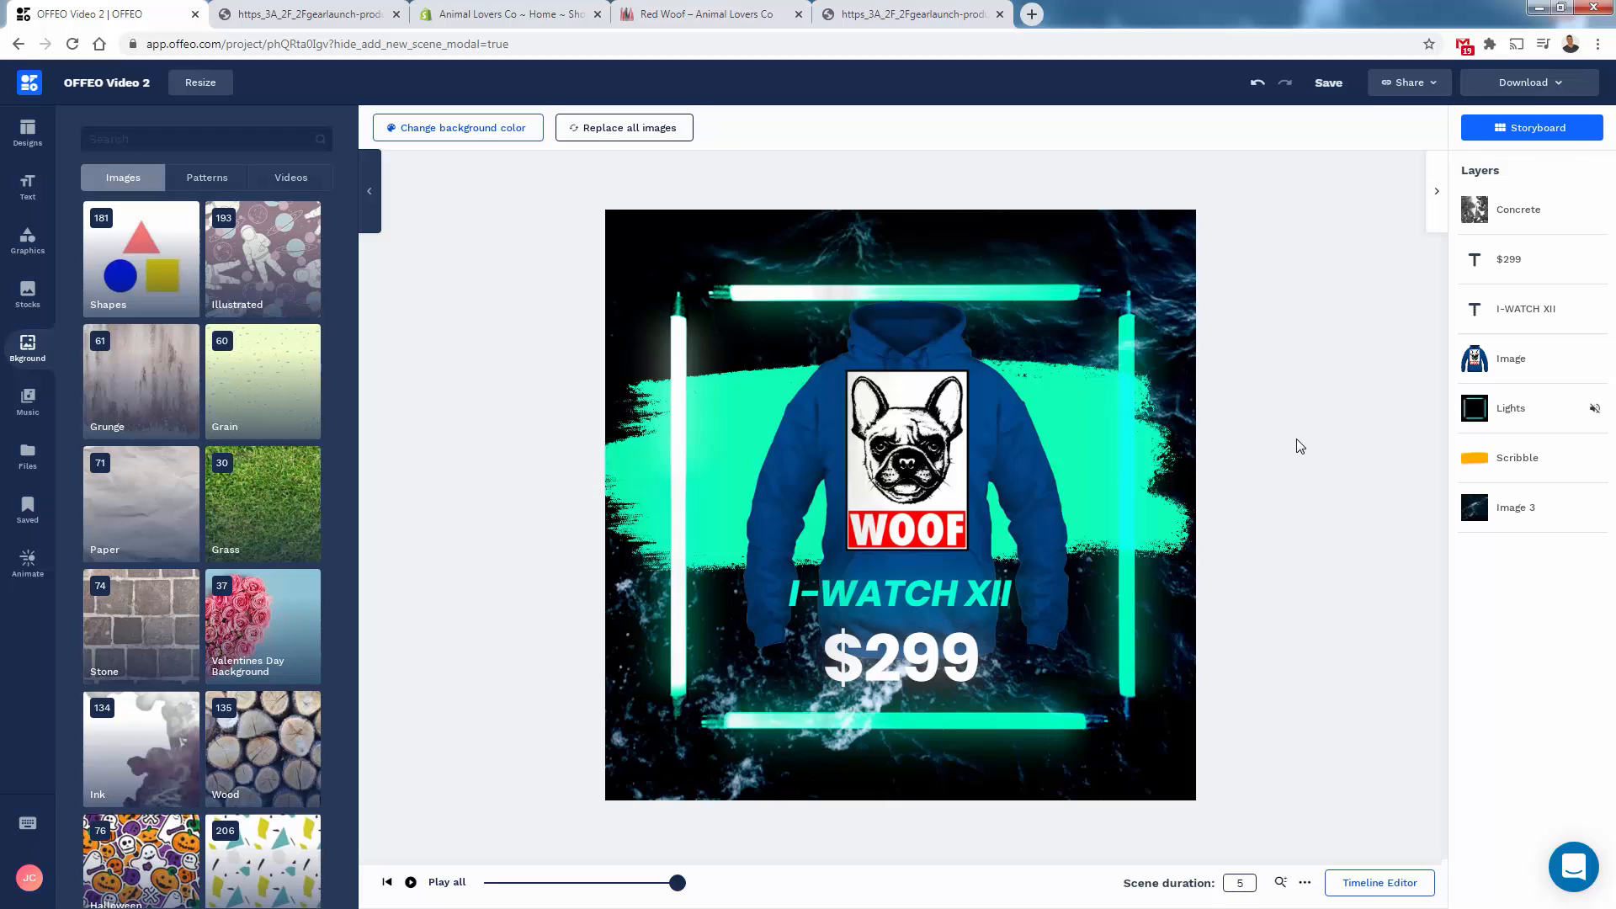
- Replace the $299 price text with $45 and centre it beneath the product title
click(1506, 269)
double_click(896, 661)
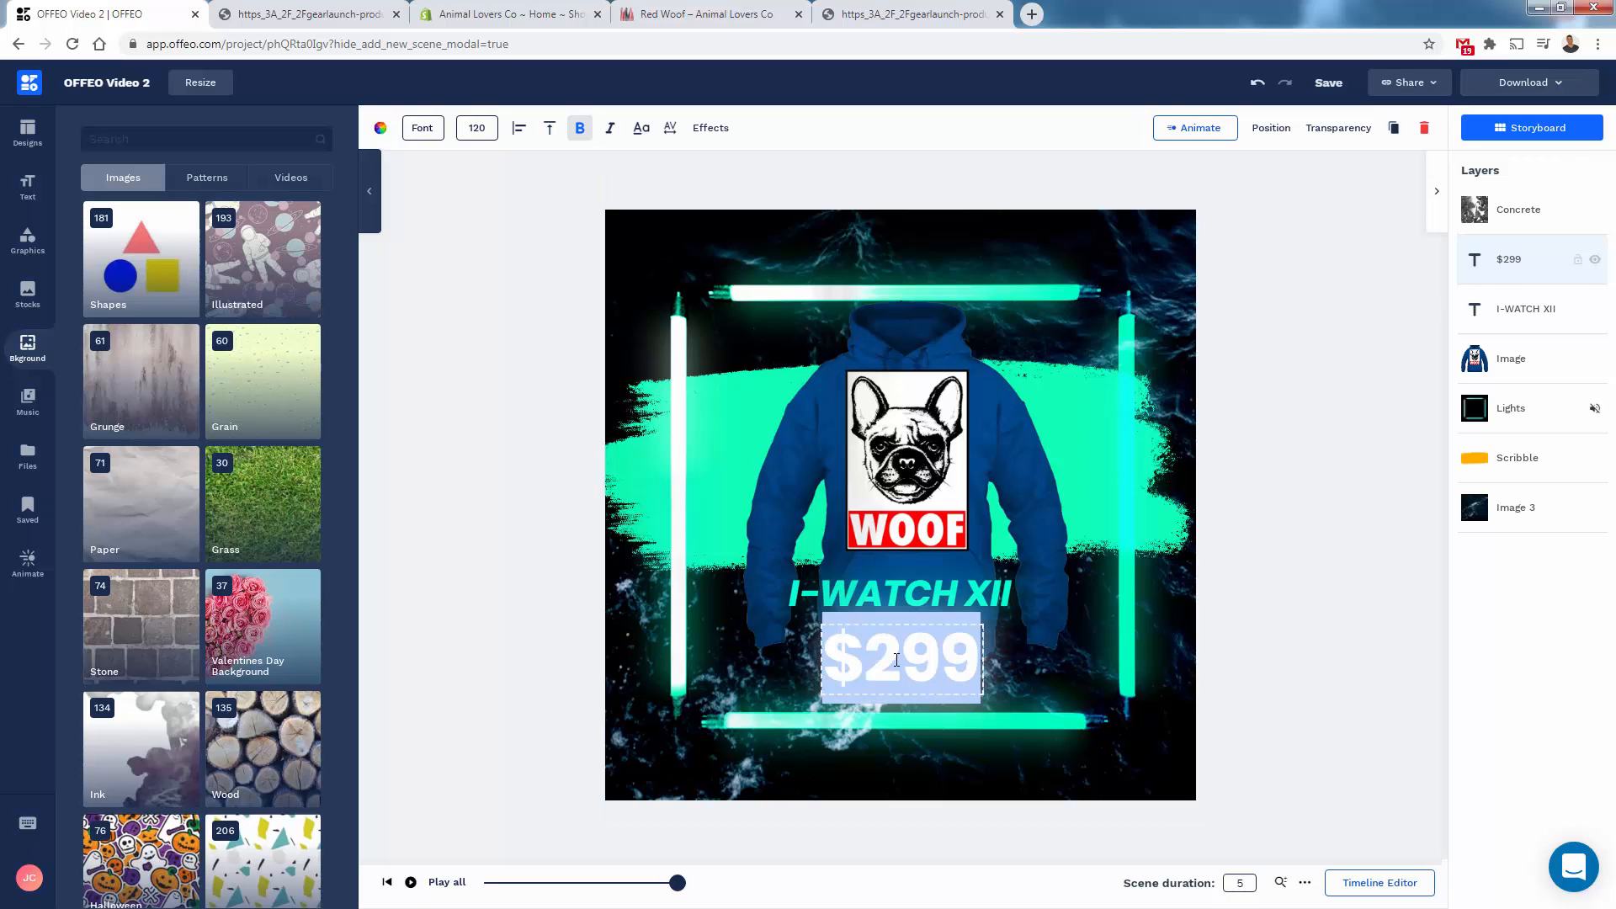
drag(865, 664, 968, 666)
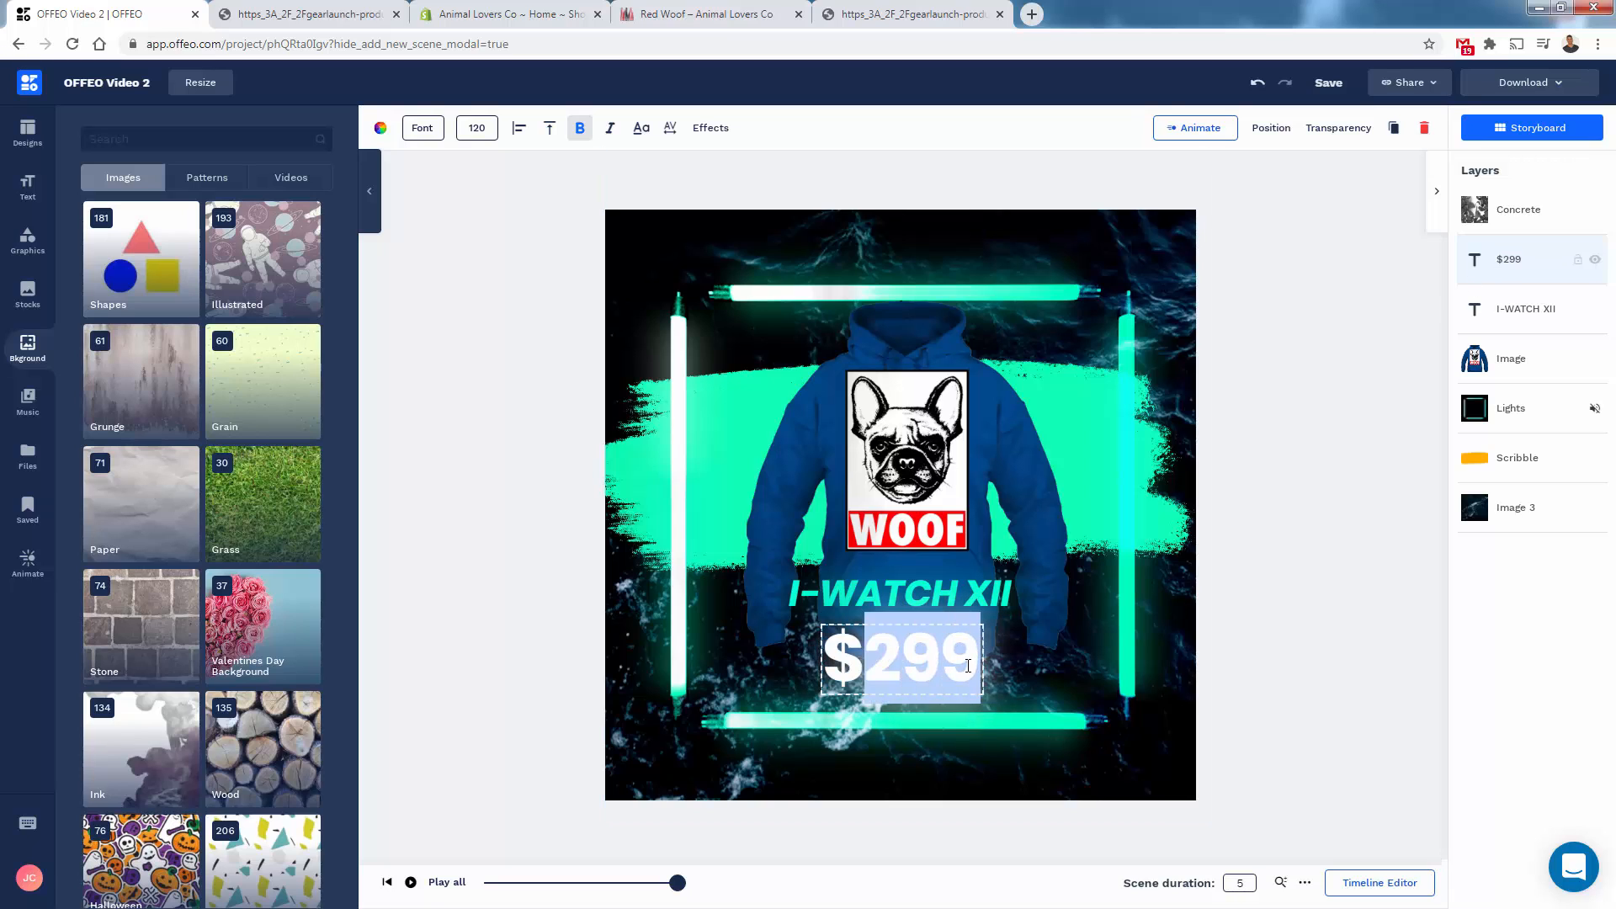
text(45)
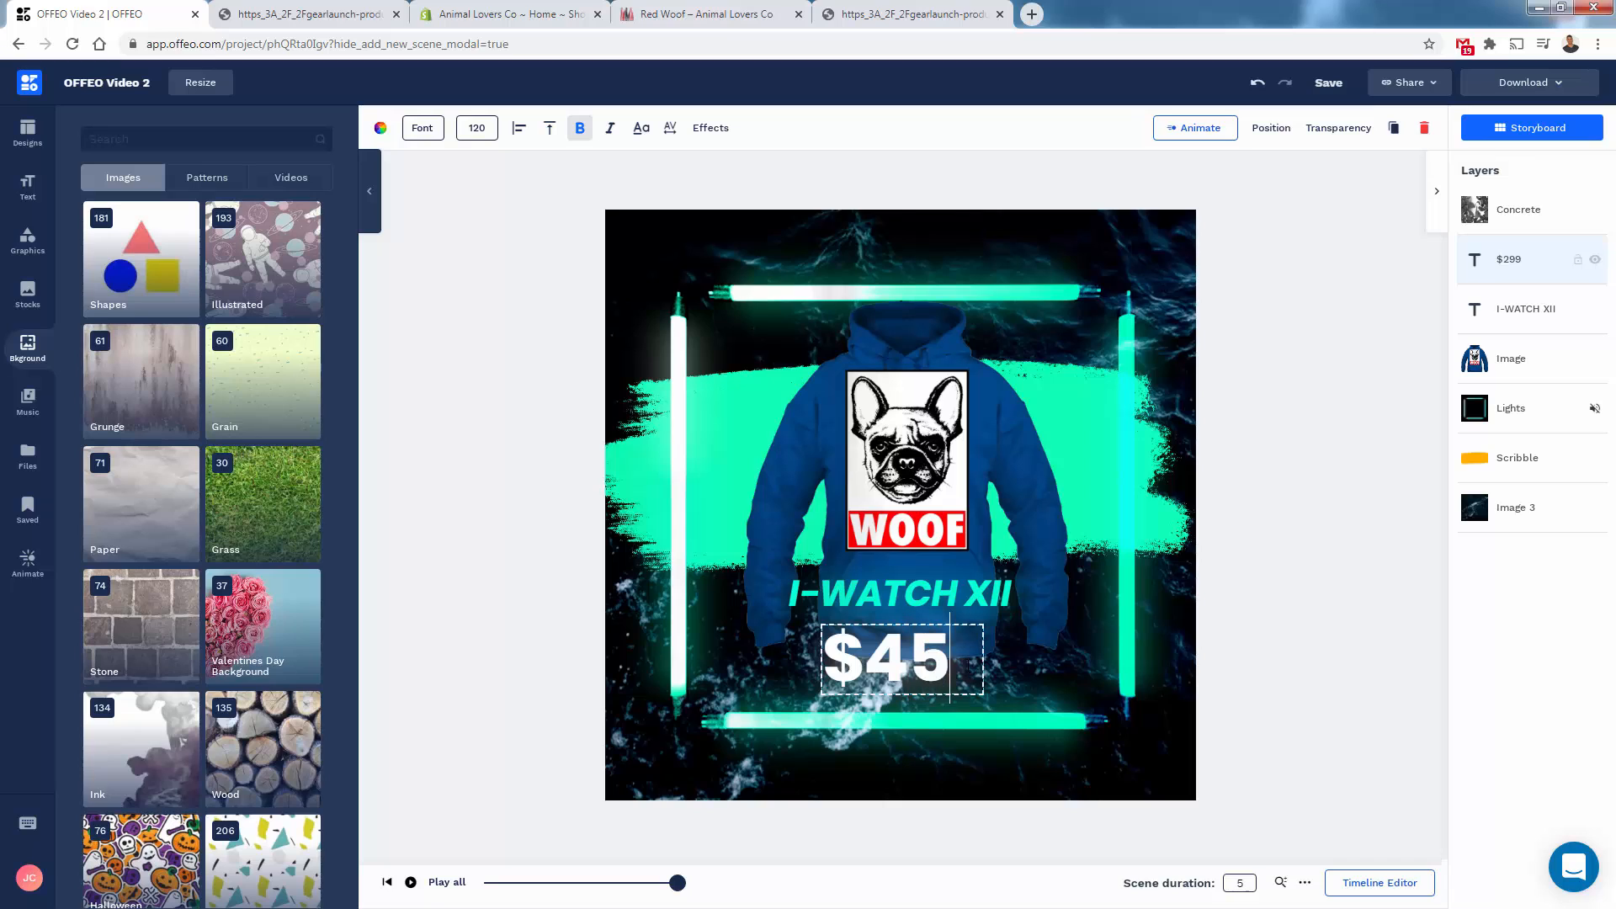
click(1562, 661)
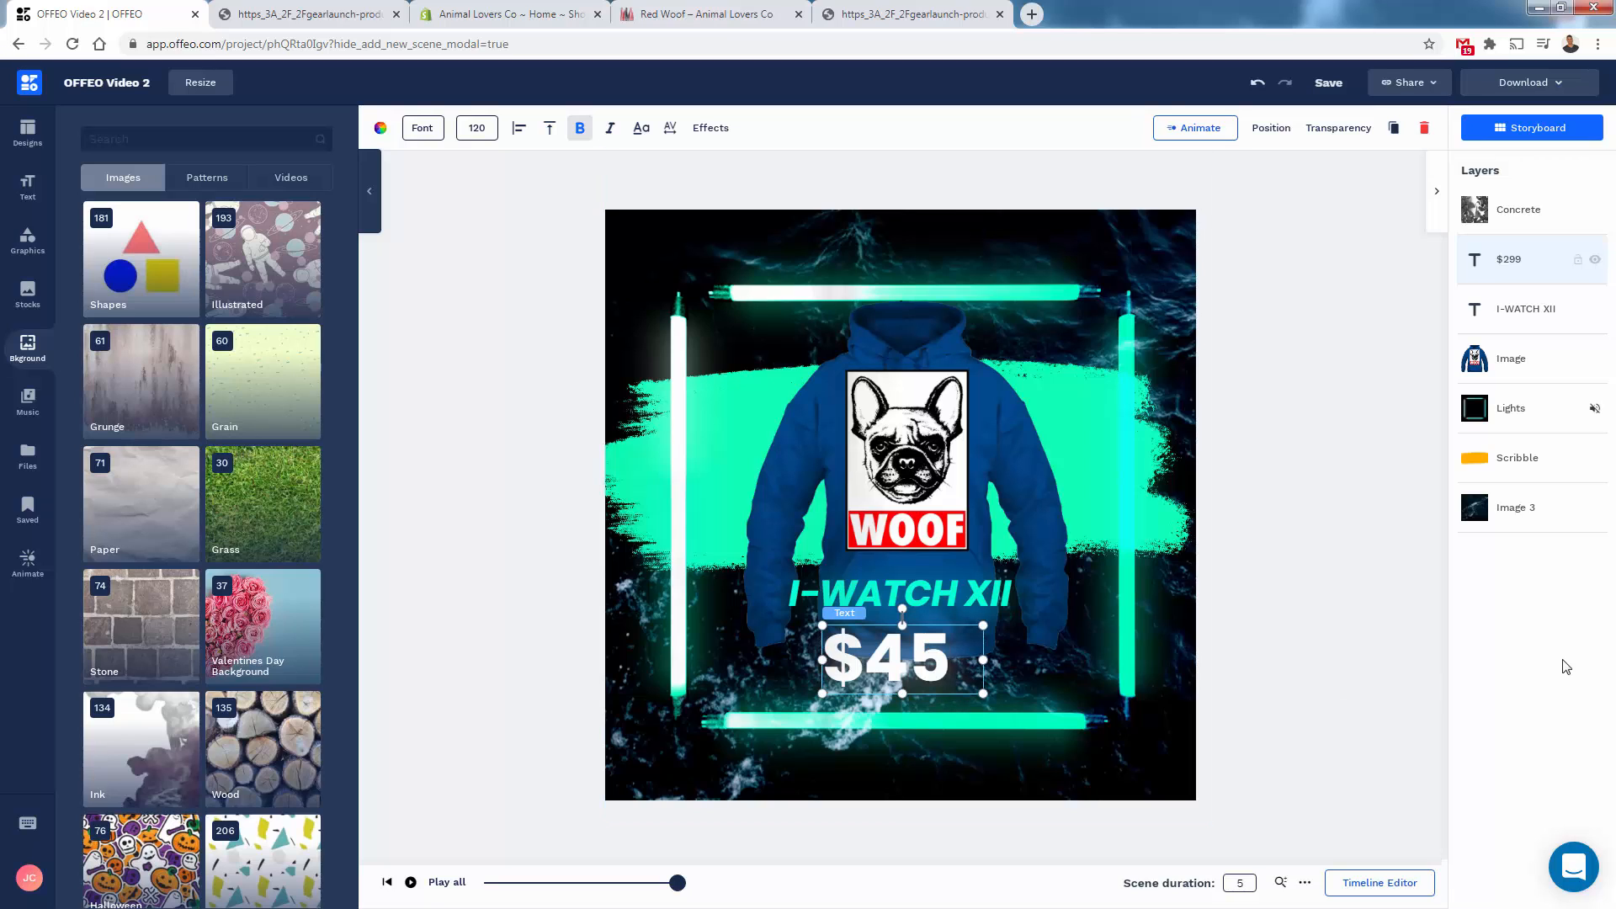
drag(936, 656, 951, 665)
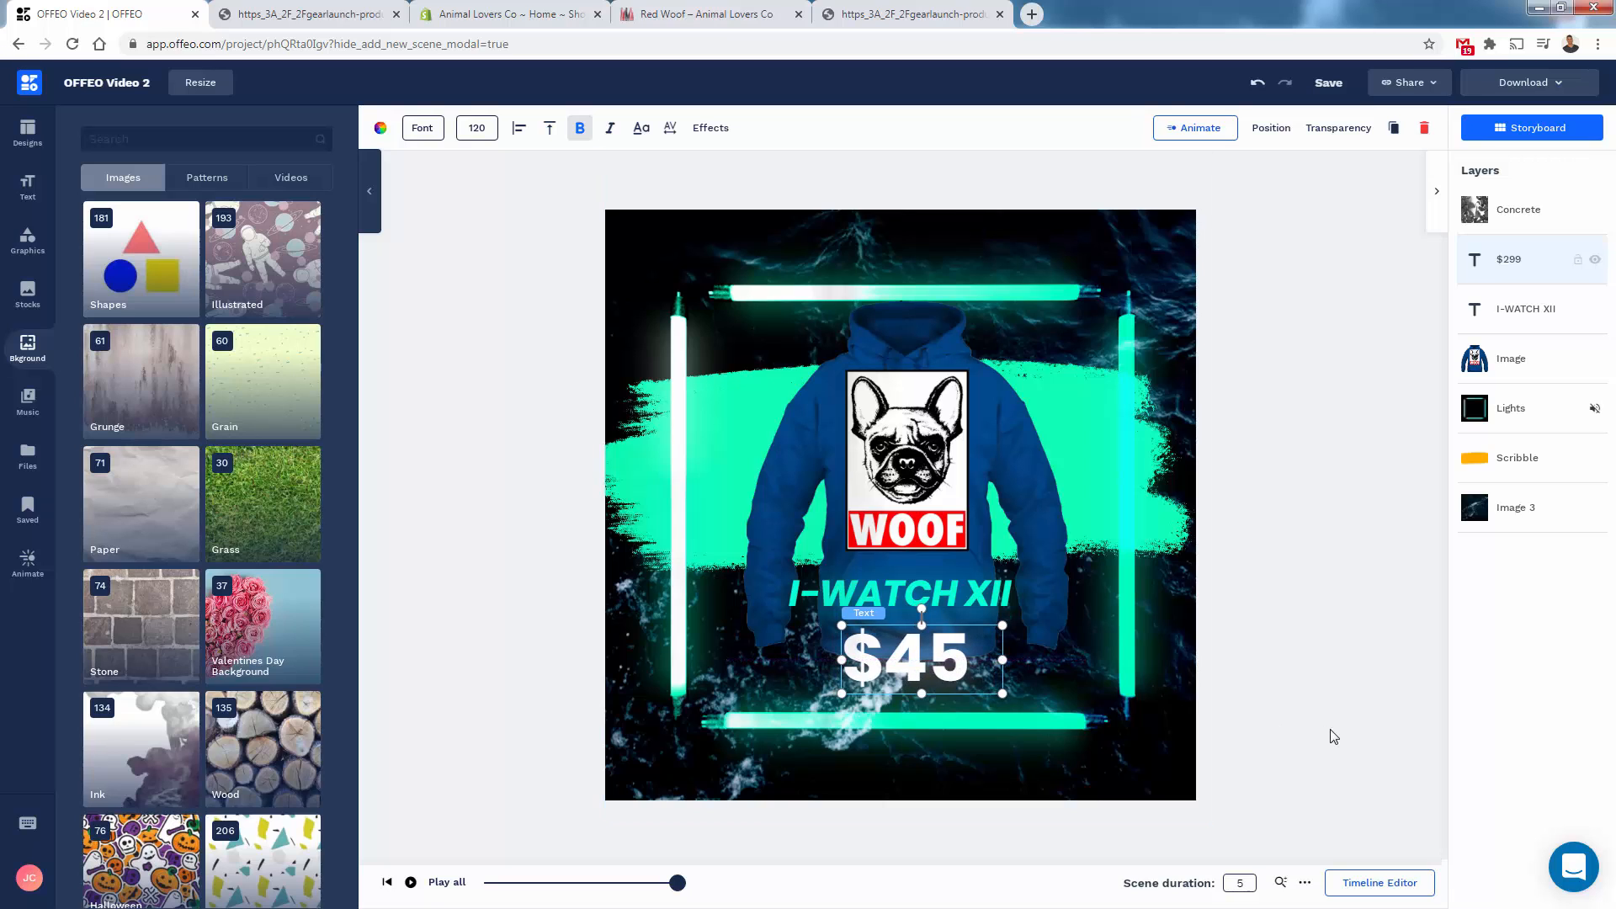
click(1328, 731)
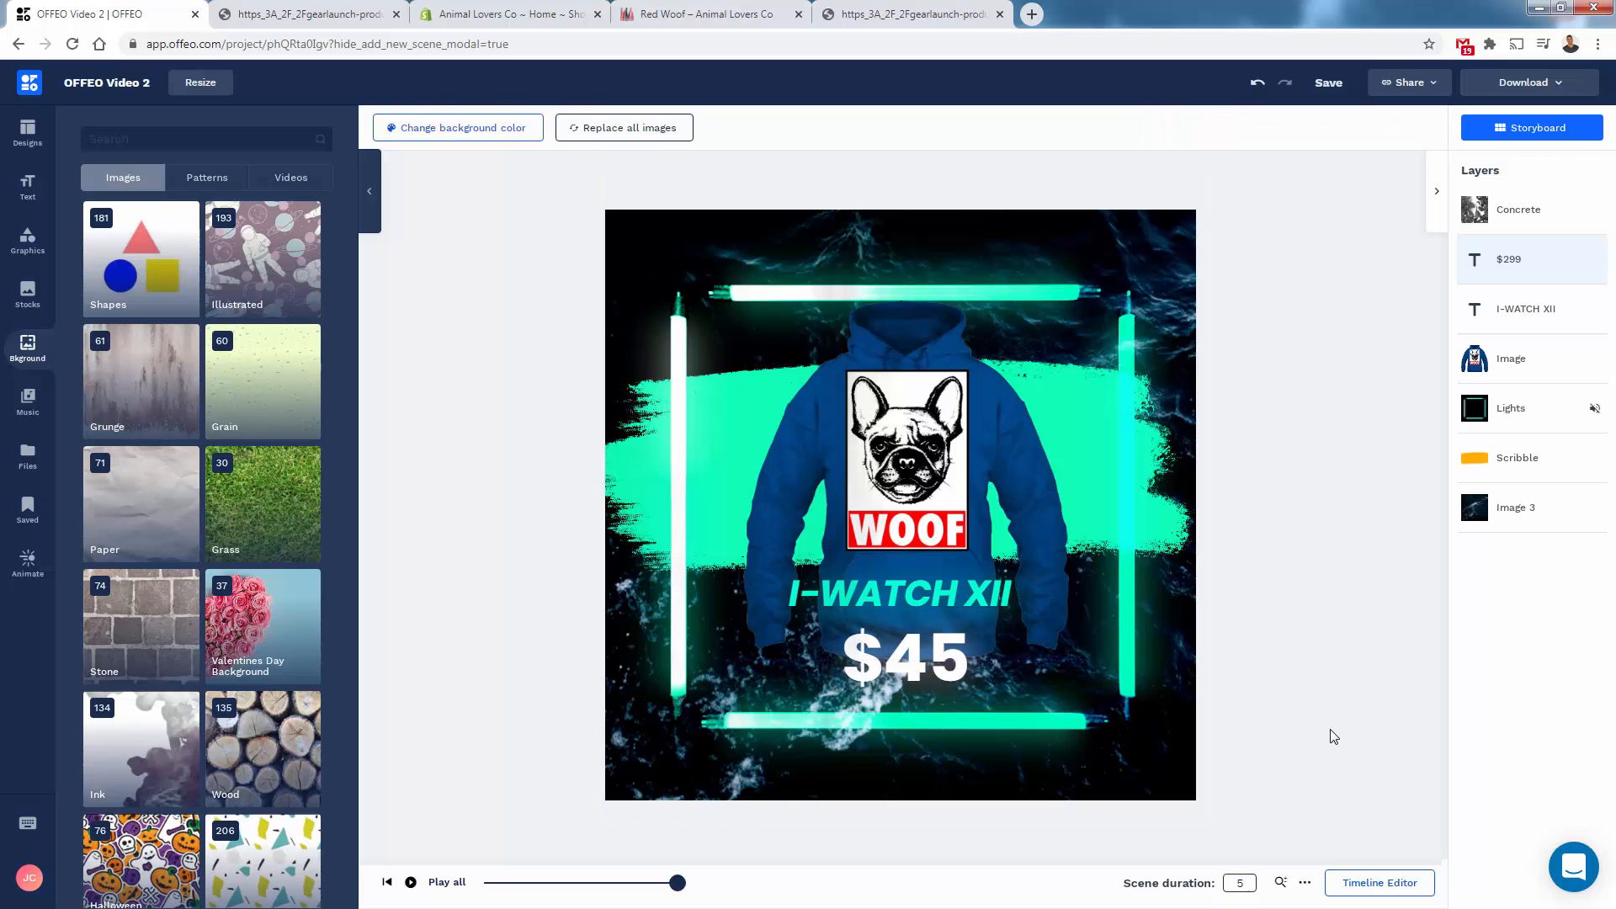
- Replace the I-WATCH XII title text with WOOF
click(1536, 313)
double_click(915, 587)
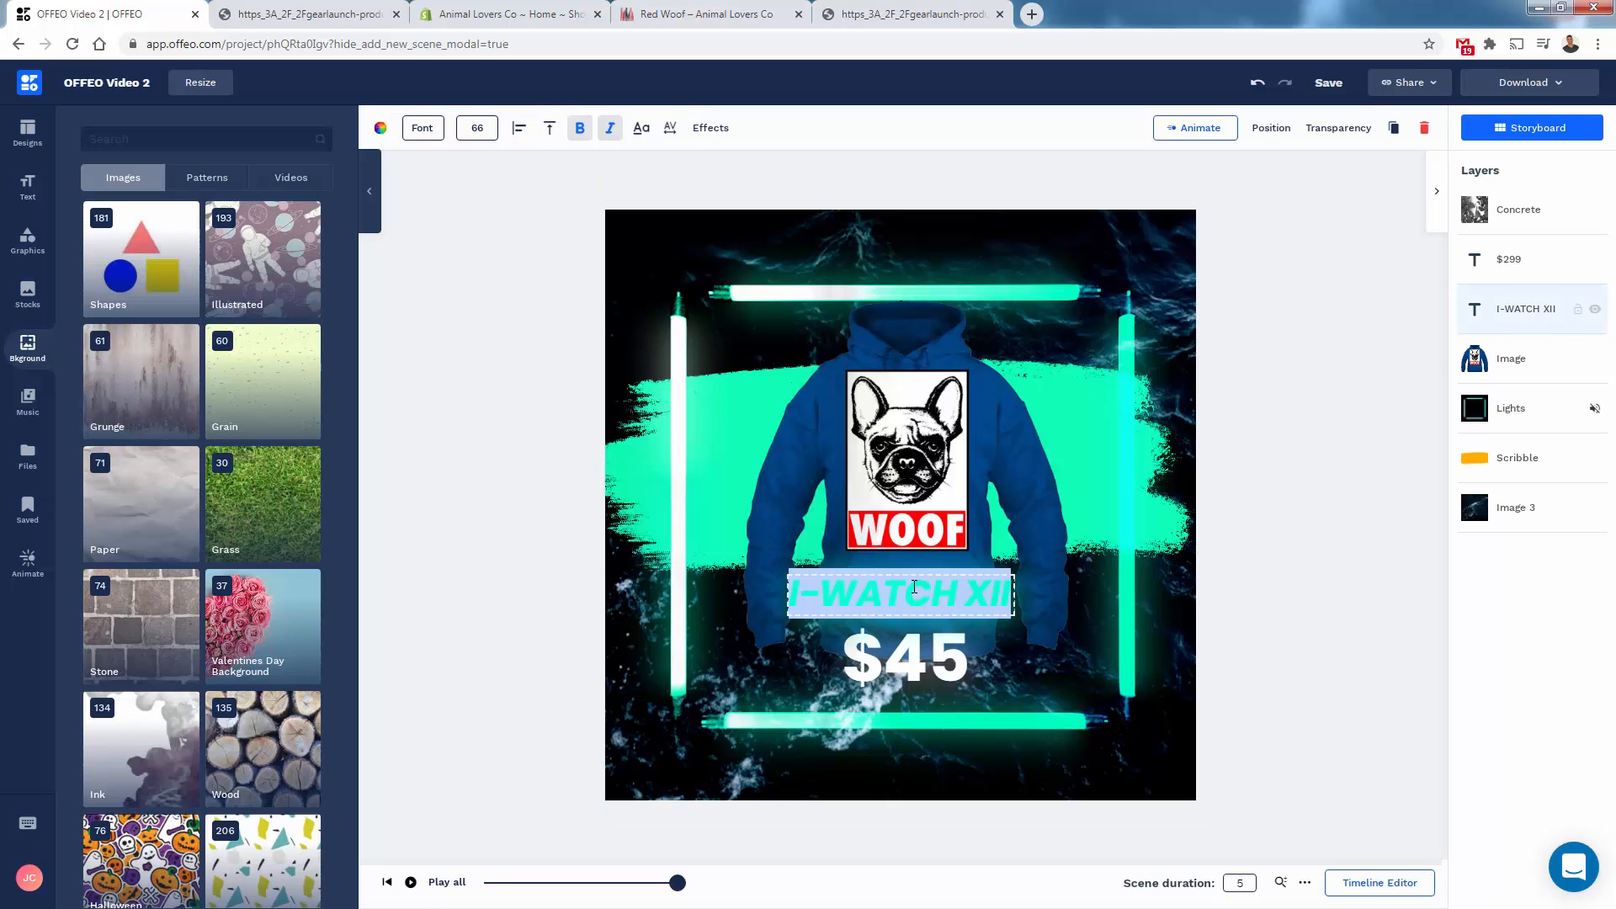
text(WOOF)
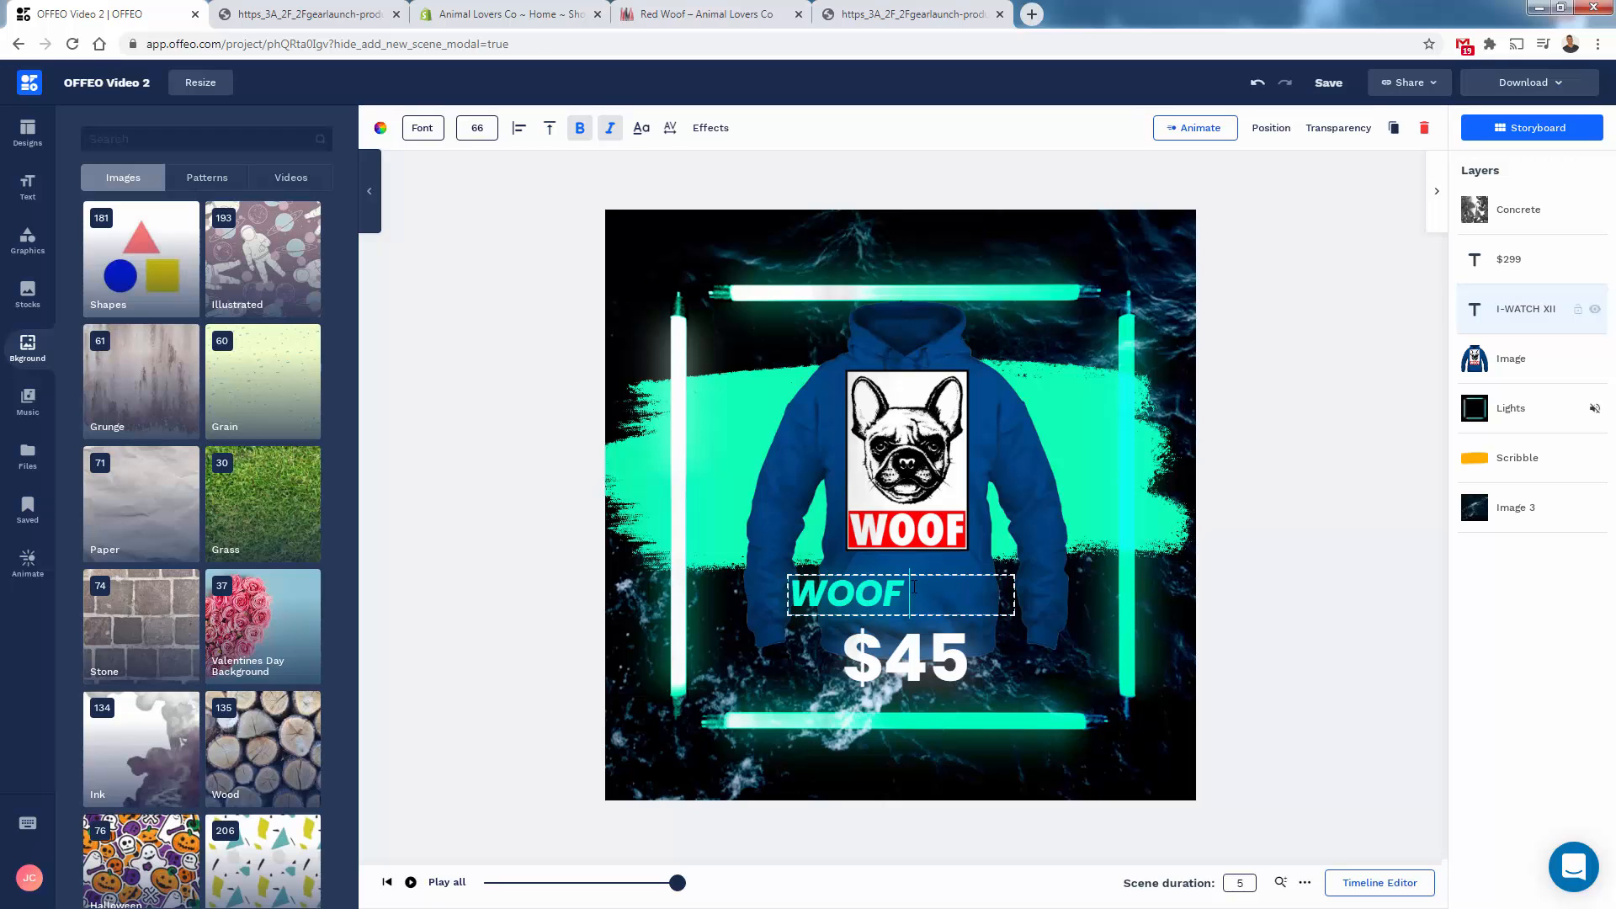
text( HOODIE)
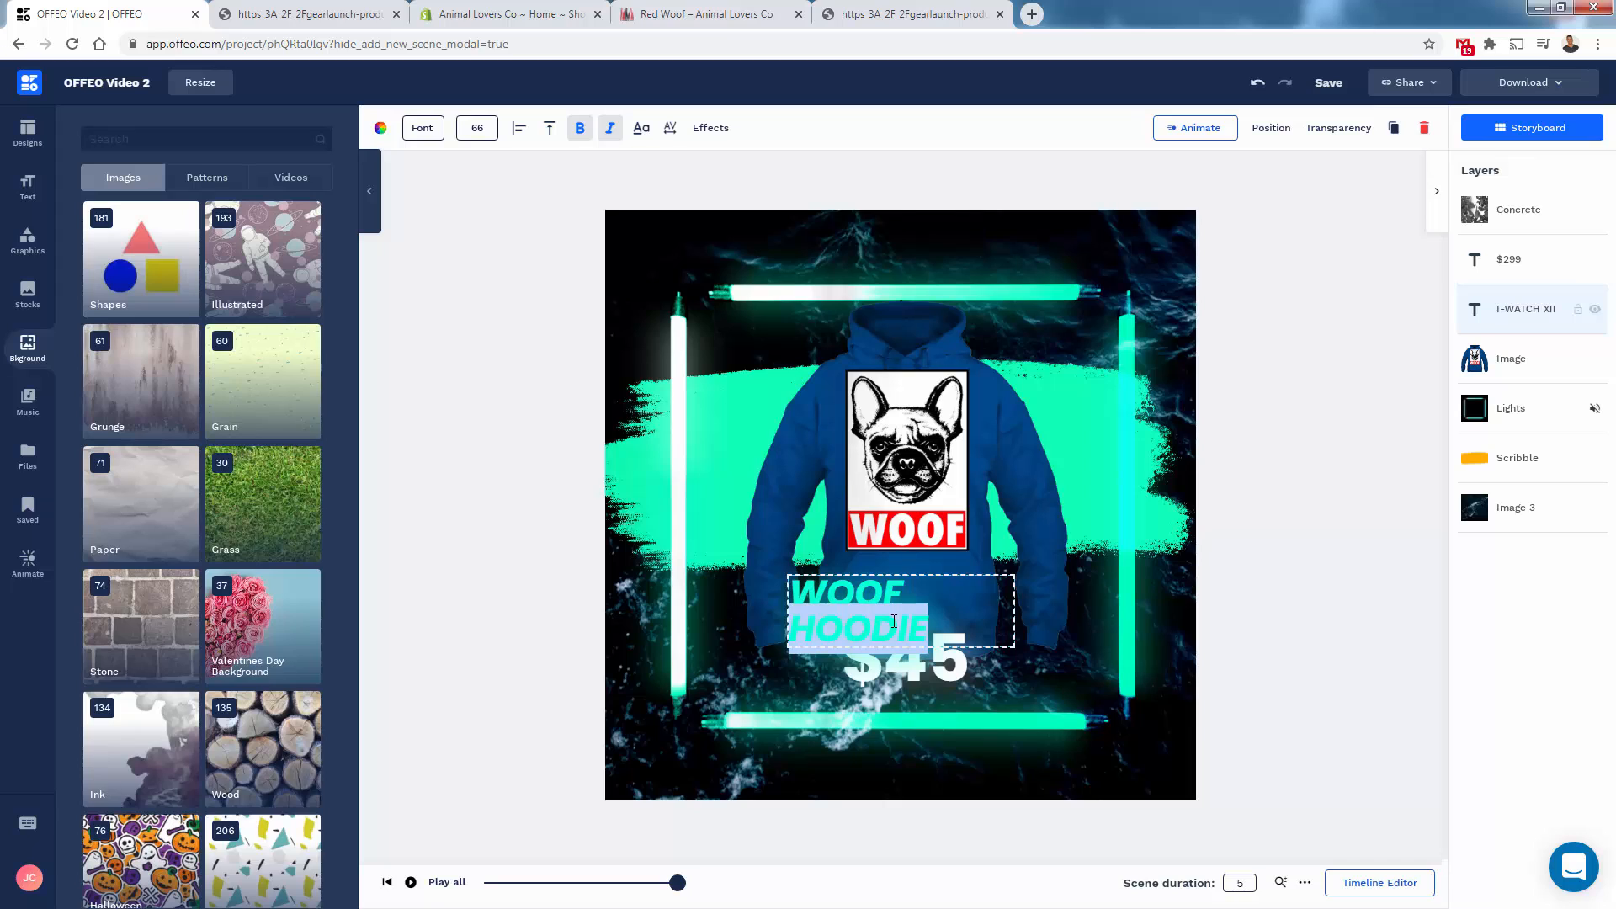
key(BackSpace)
key(BackSpace)
key(BackSpace)
key(BackSpace)
key(BackSpace)
key(BackSpace)
key(BackSpace)
- Remove the remaining HOODIE line from the title and centre the WOOF text above the $45 price
click(867, 614)
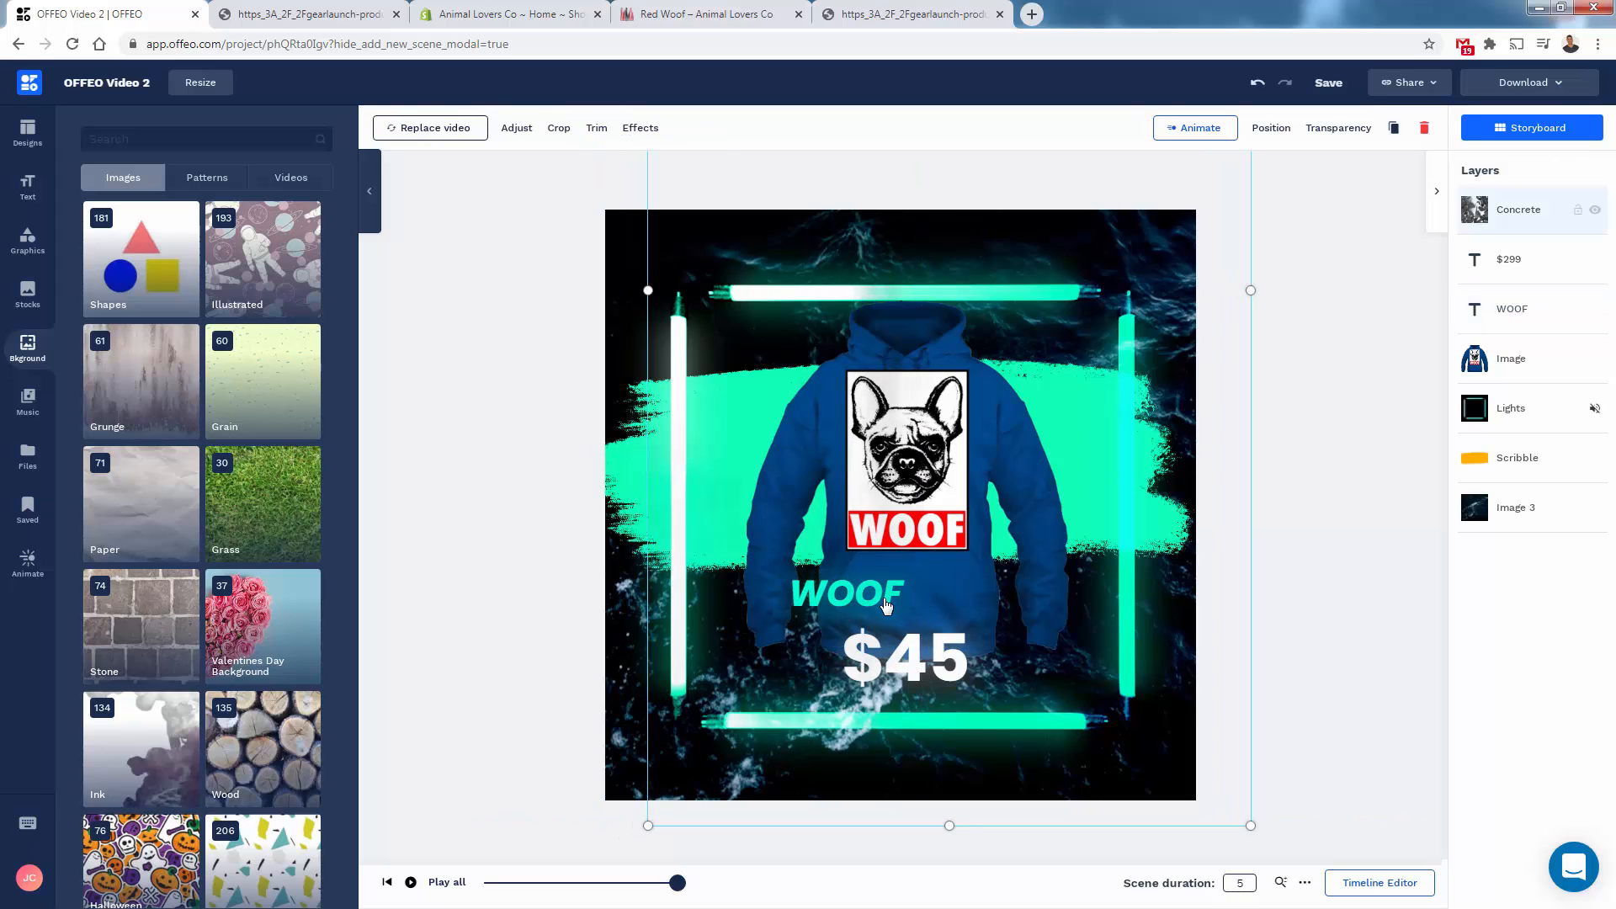
click(913, 599)
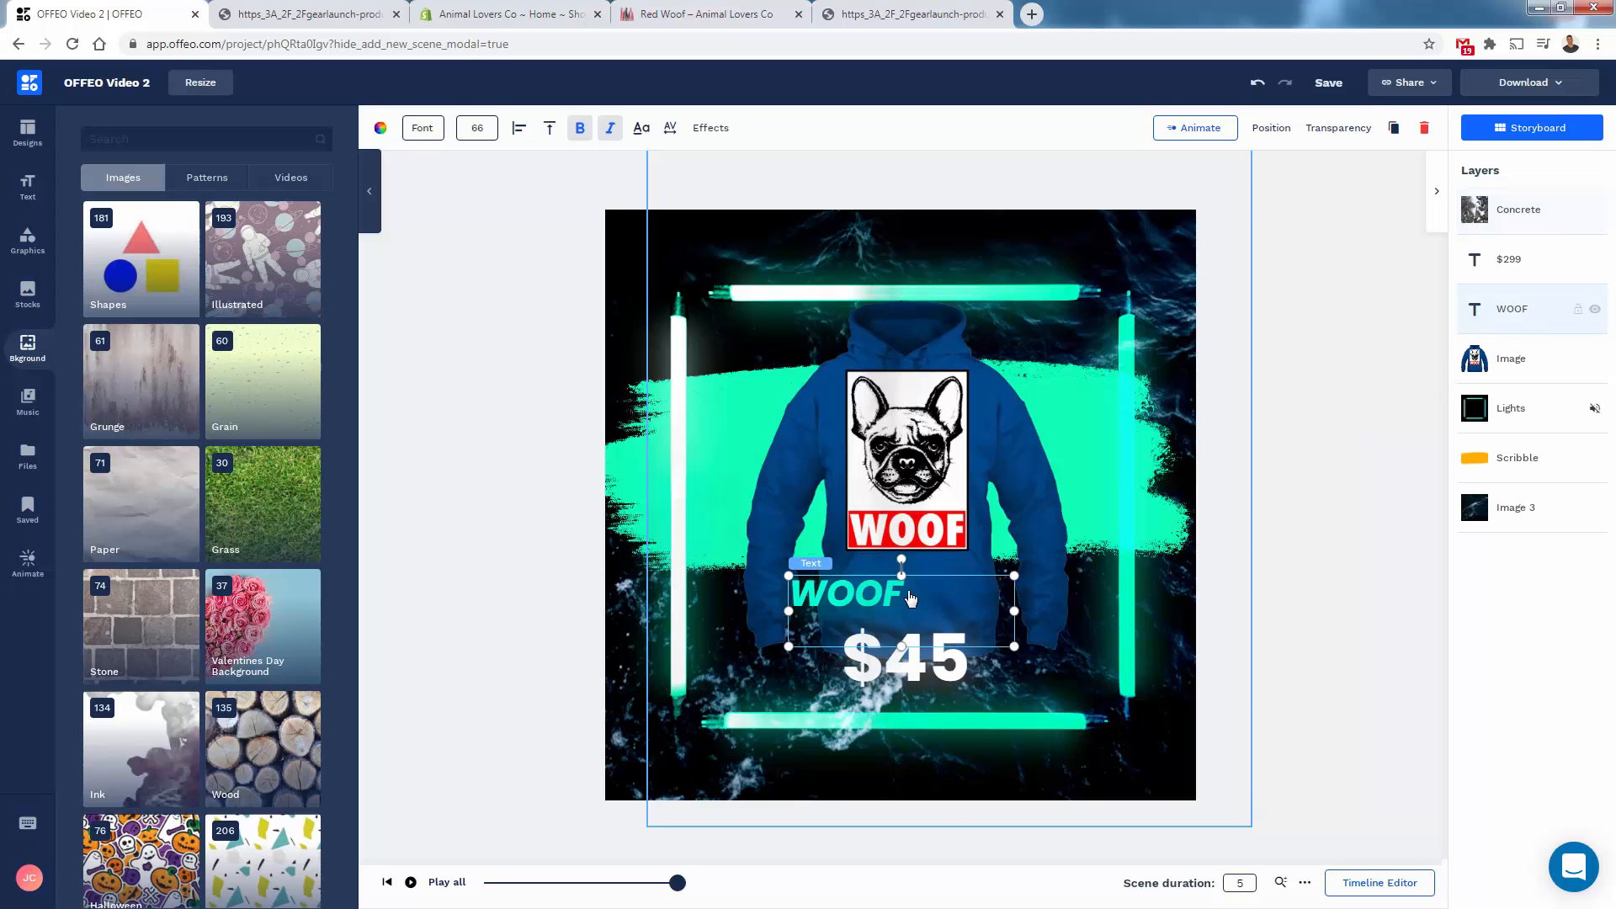
drag(913, 599, 972, 603)
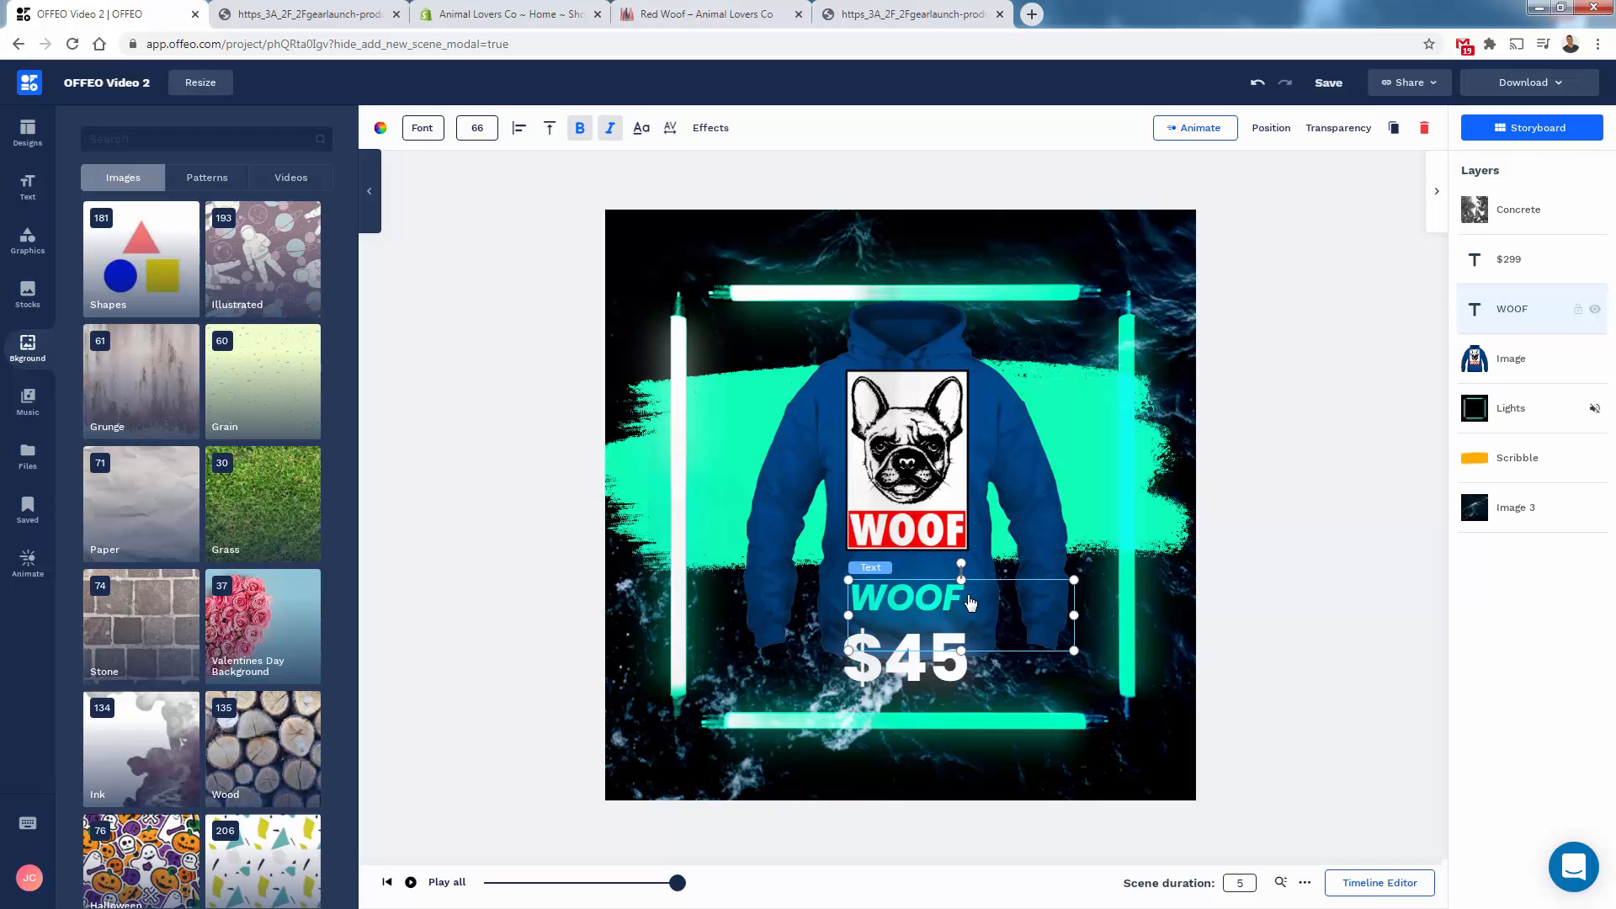
click(1373, 655)
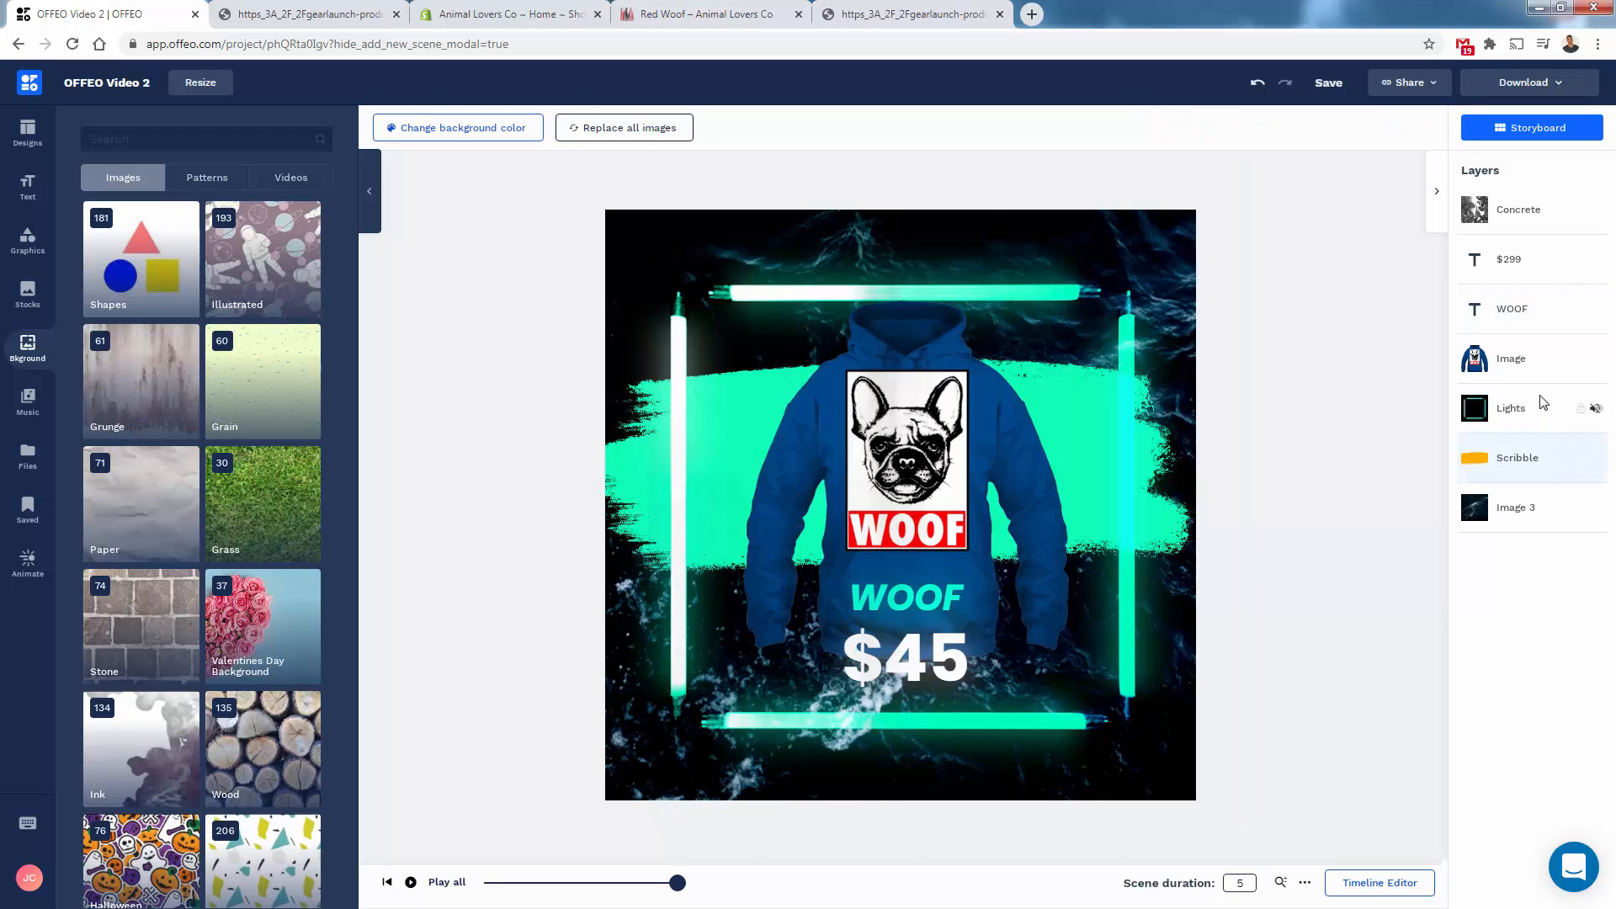
- Temporarily hide the Lights layer and the hoodie Image layer, showing each one again
click(1578, 417)
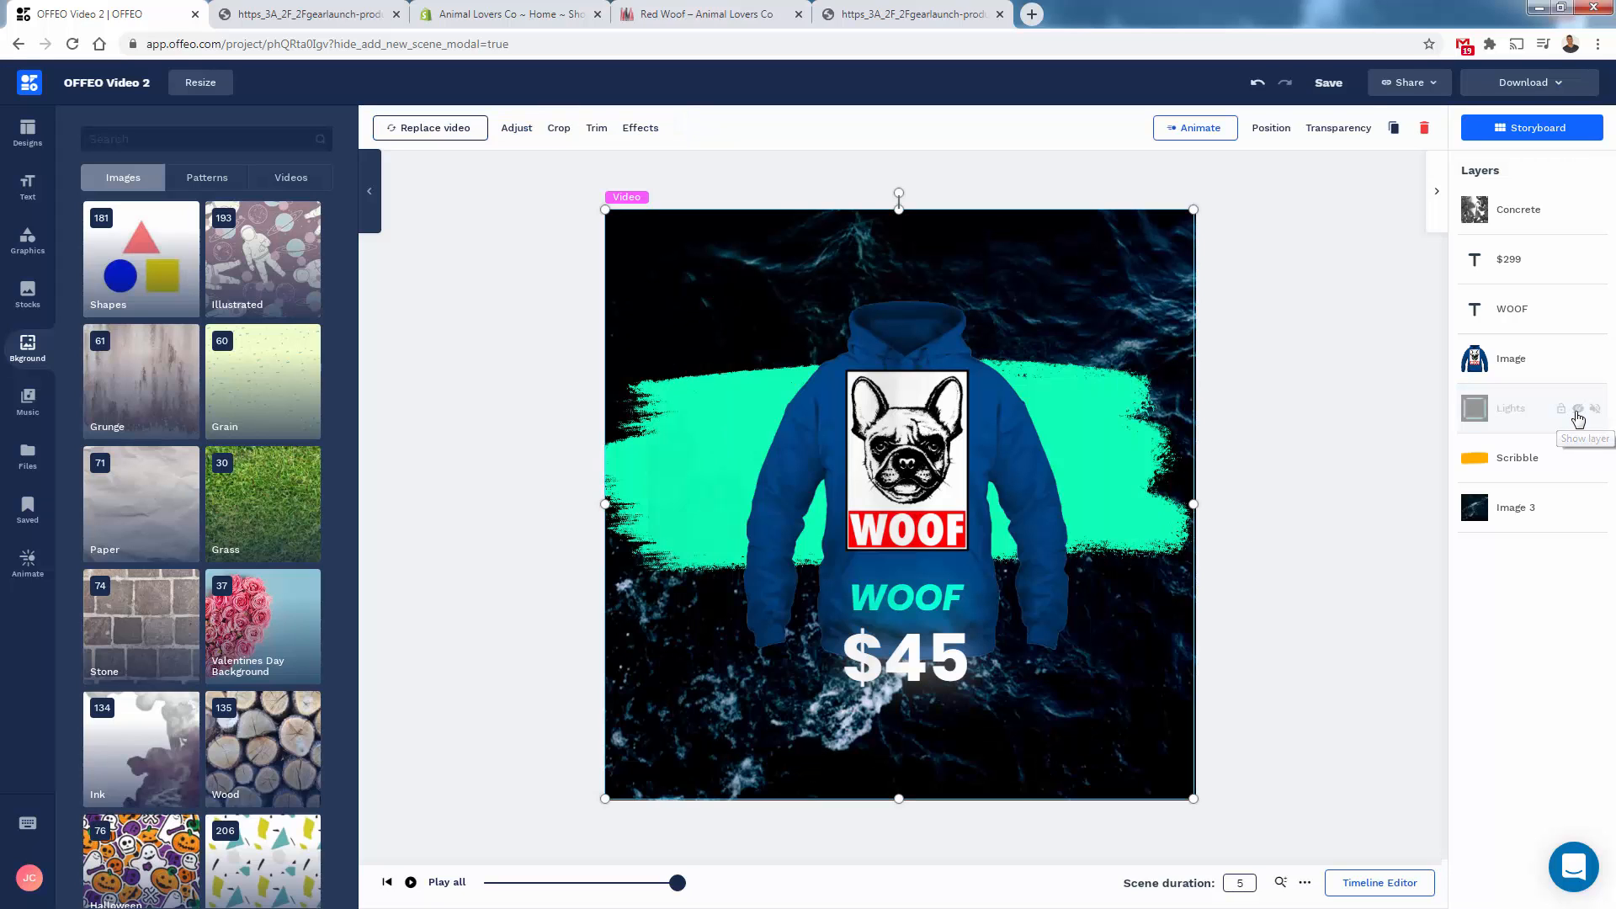
click(1592, 361)
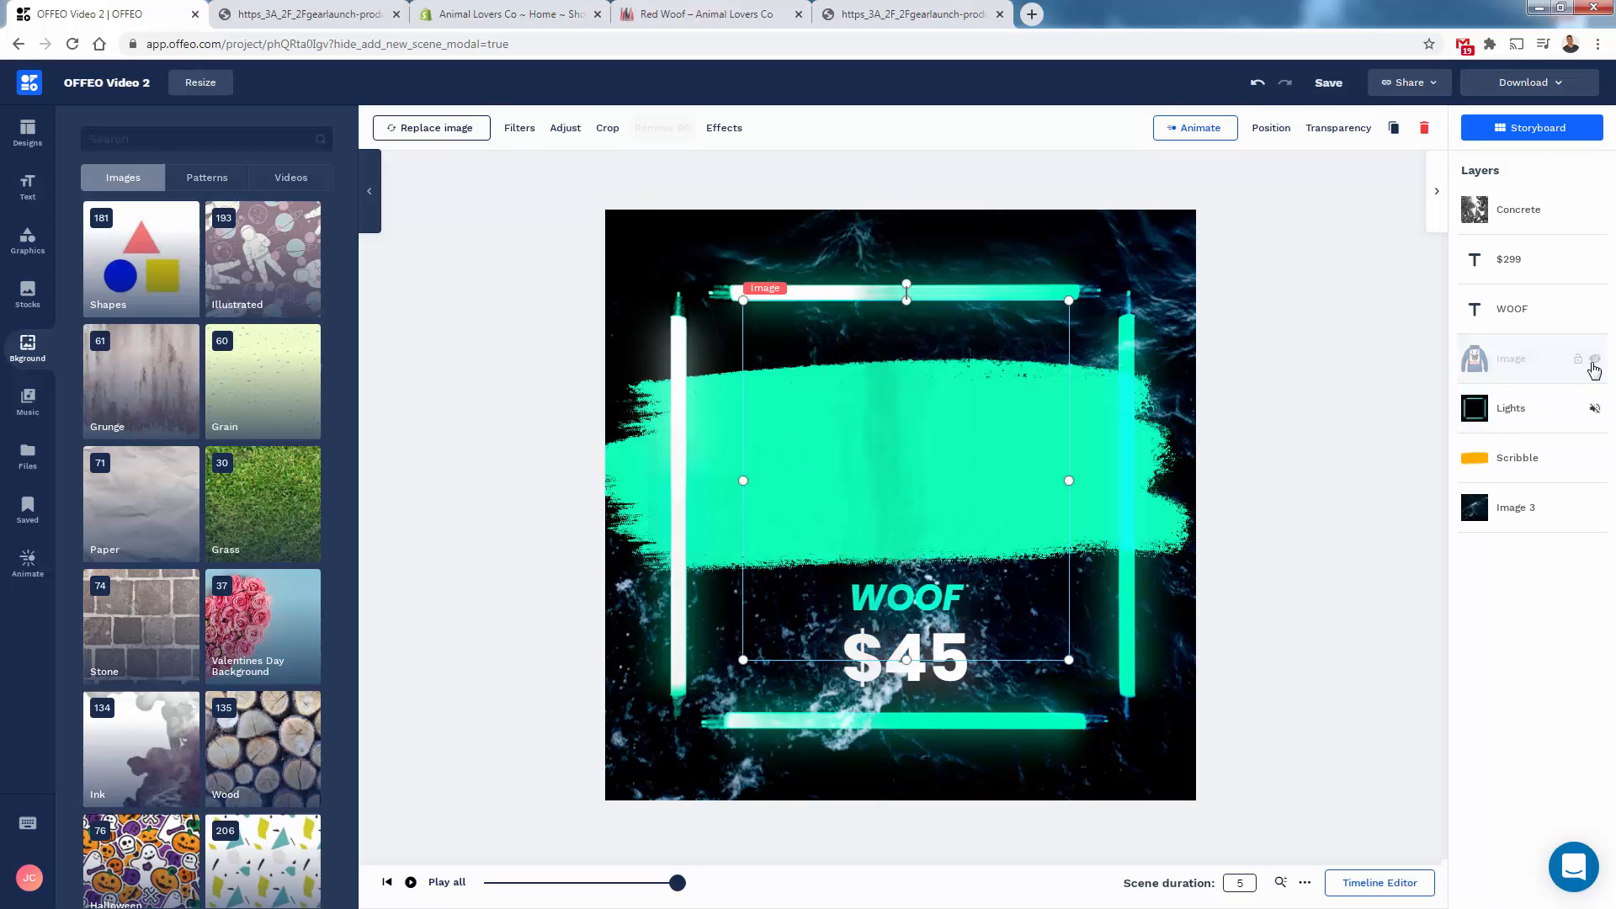
click(1593, 362)
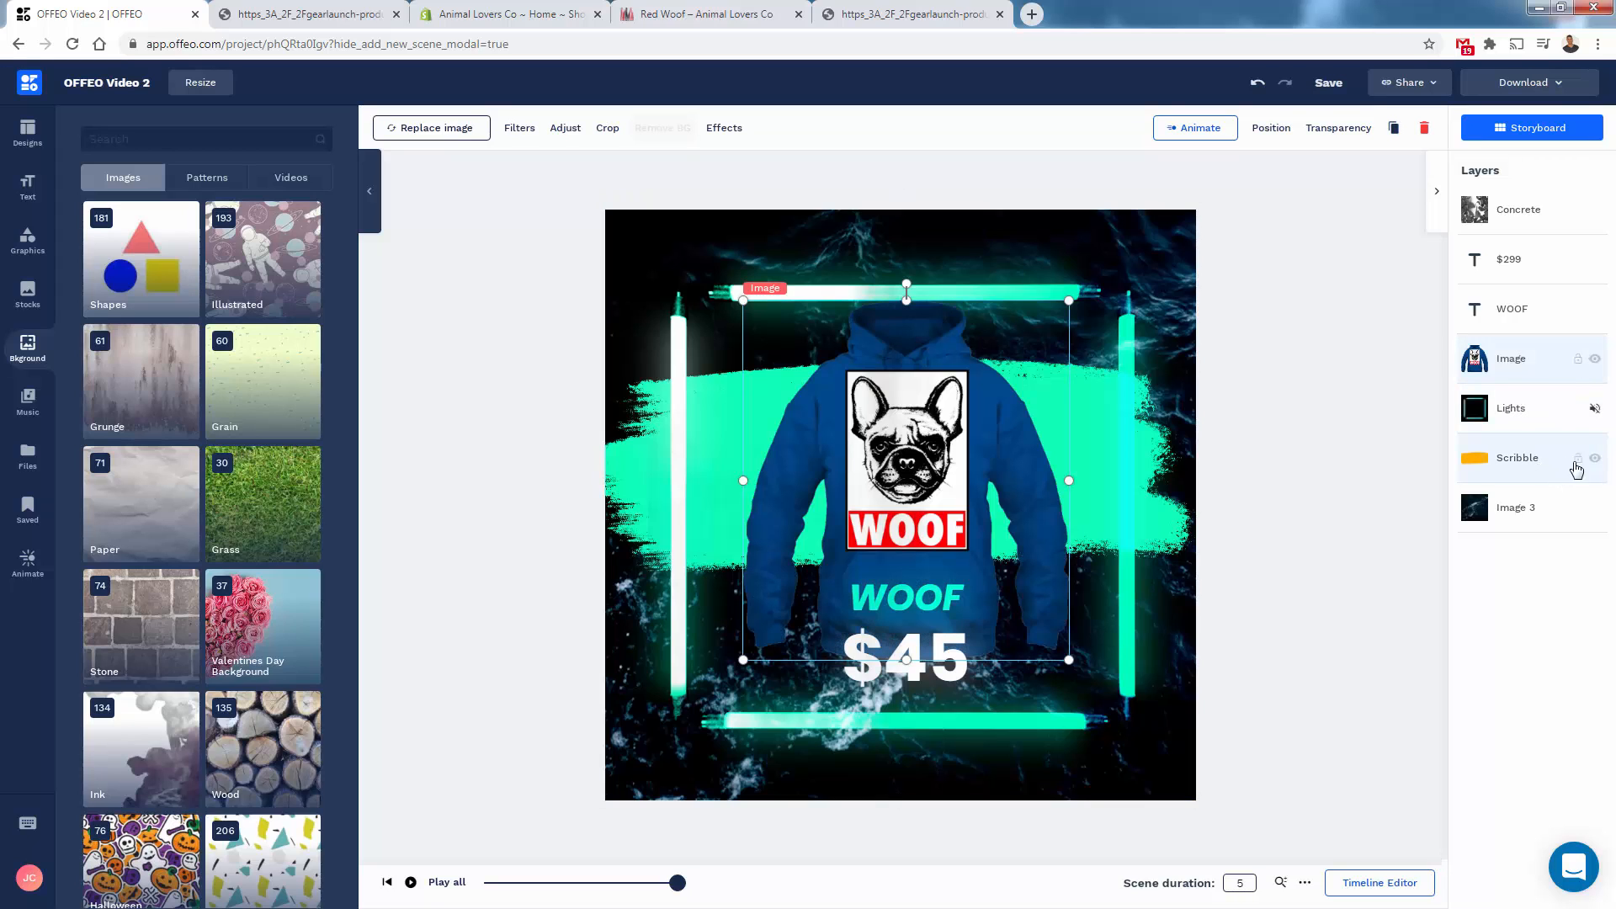
- Scrub the scene back to its start and forward to its end, and look over the preset text designs
mouse_move(688, 889)
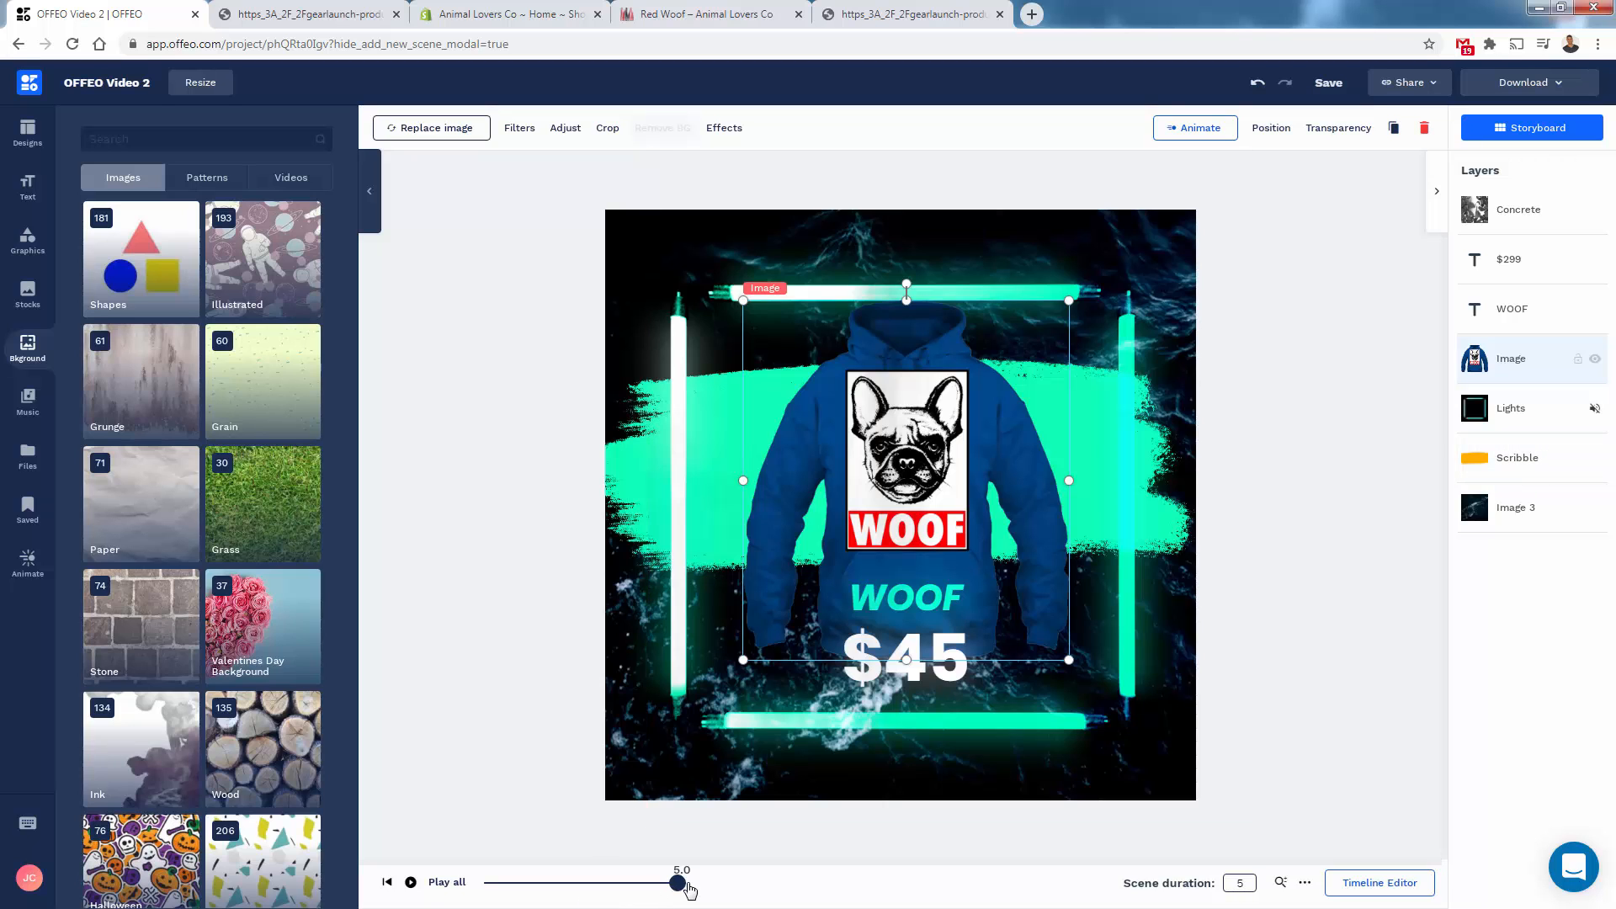
drag(680, 889, 425, 883)
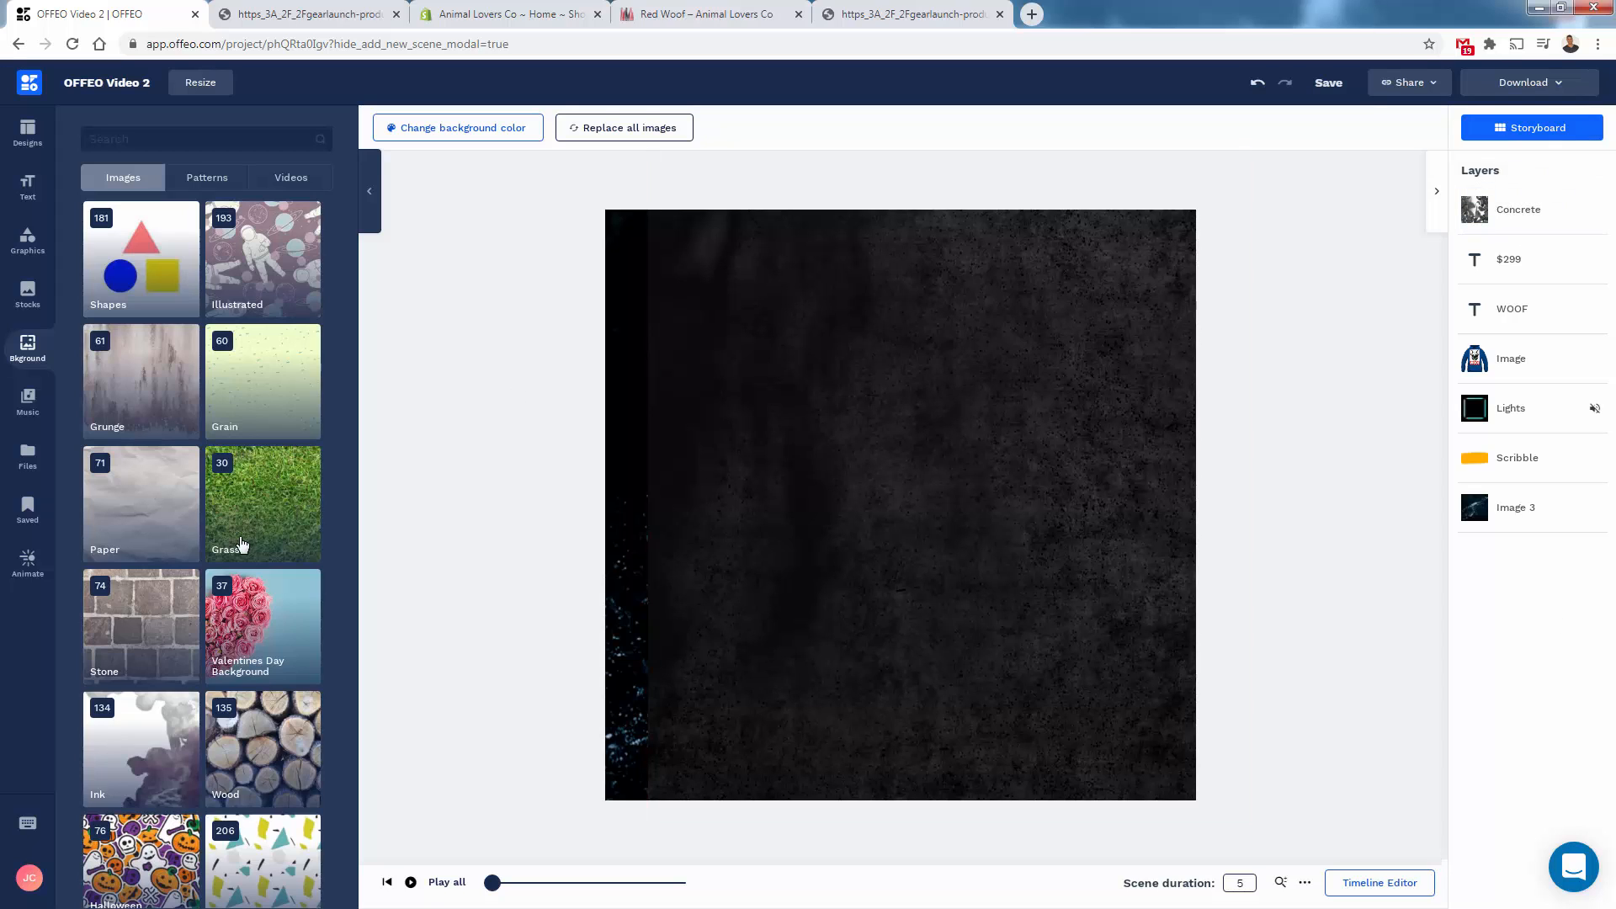
click(26, 190)
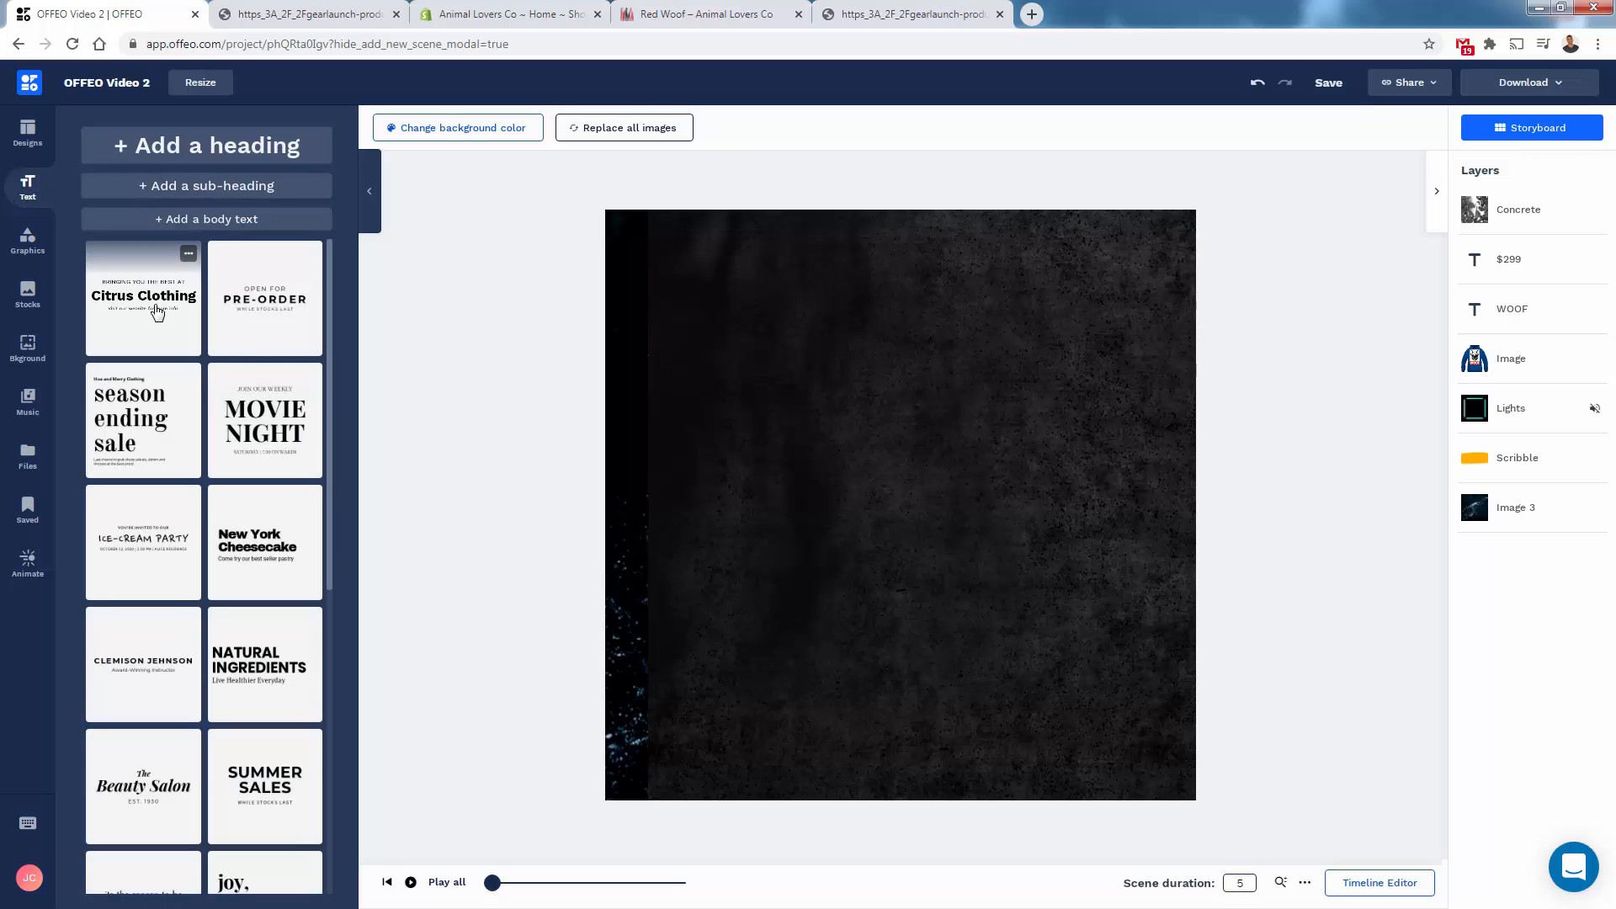
mouse_move(157, 312)
mouse_down()
mouse_move(861, 495)
mouse_move(376, 402)
mouse_move(183, 325)
mouse_up()
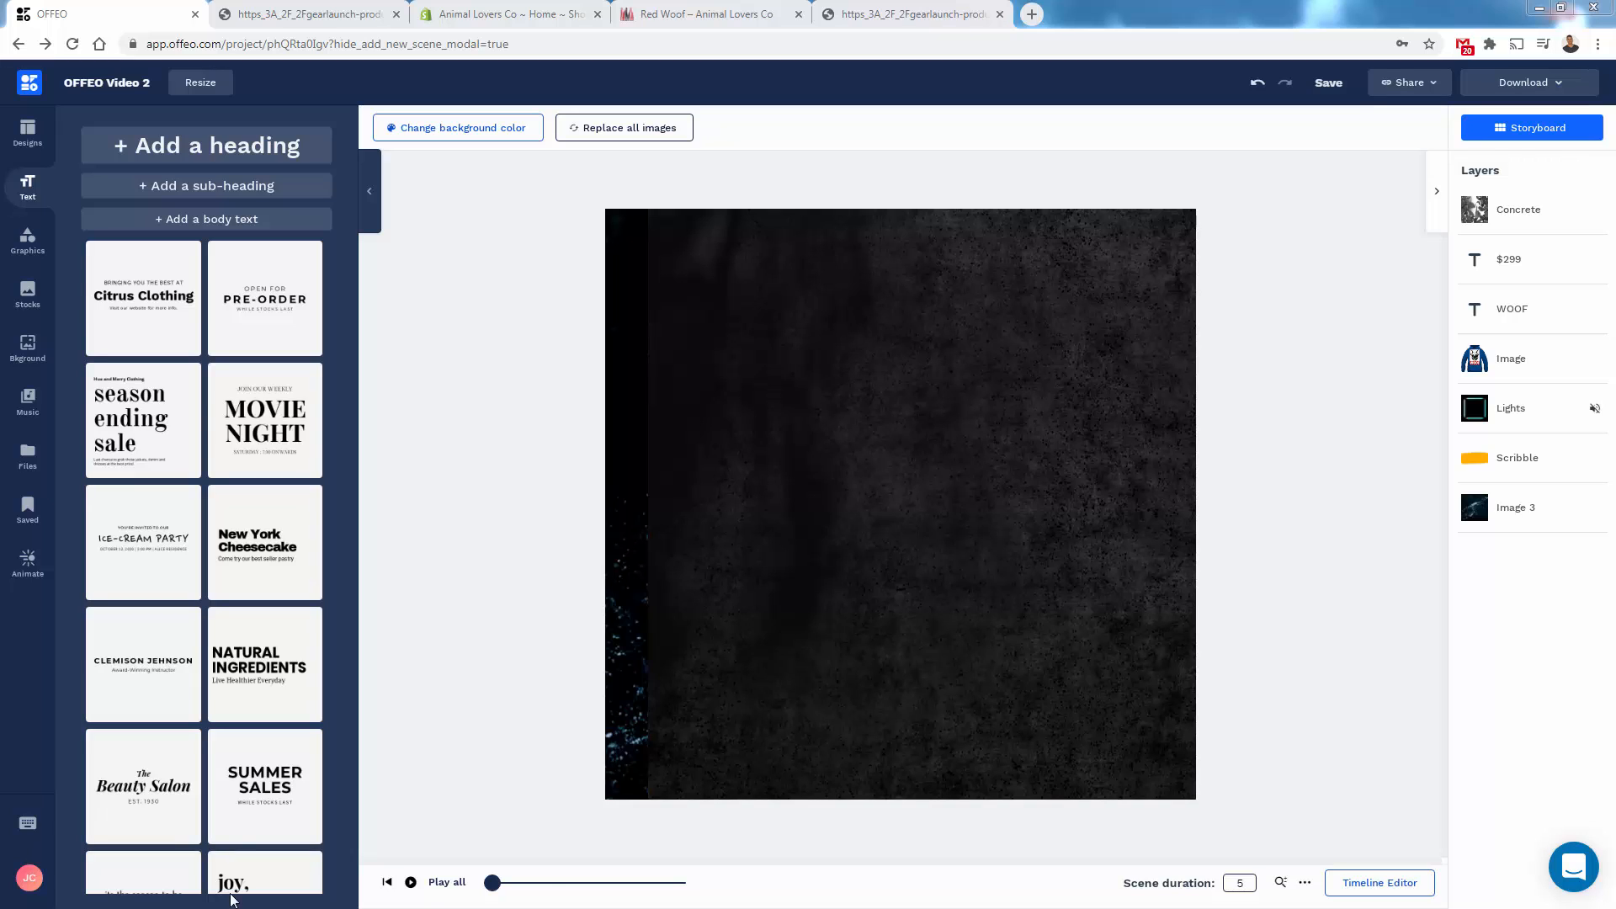
drag(493, 883, 768, 898)
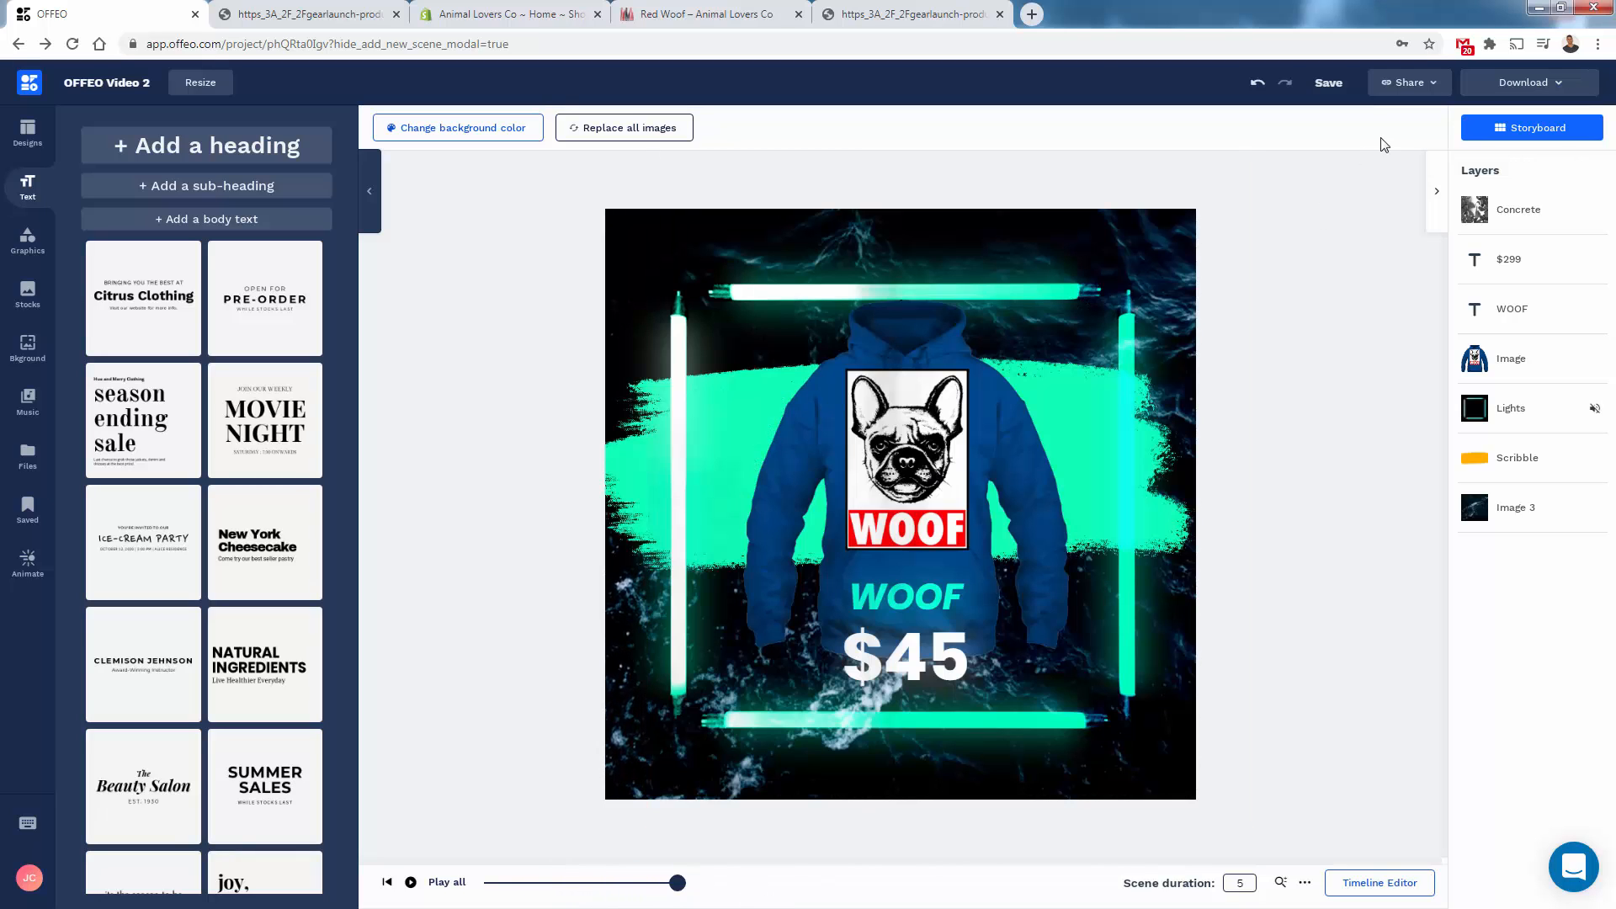
- Save the project, and render and download it as an MP4 video
click(1330, 88)
click(1576, 81)
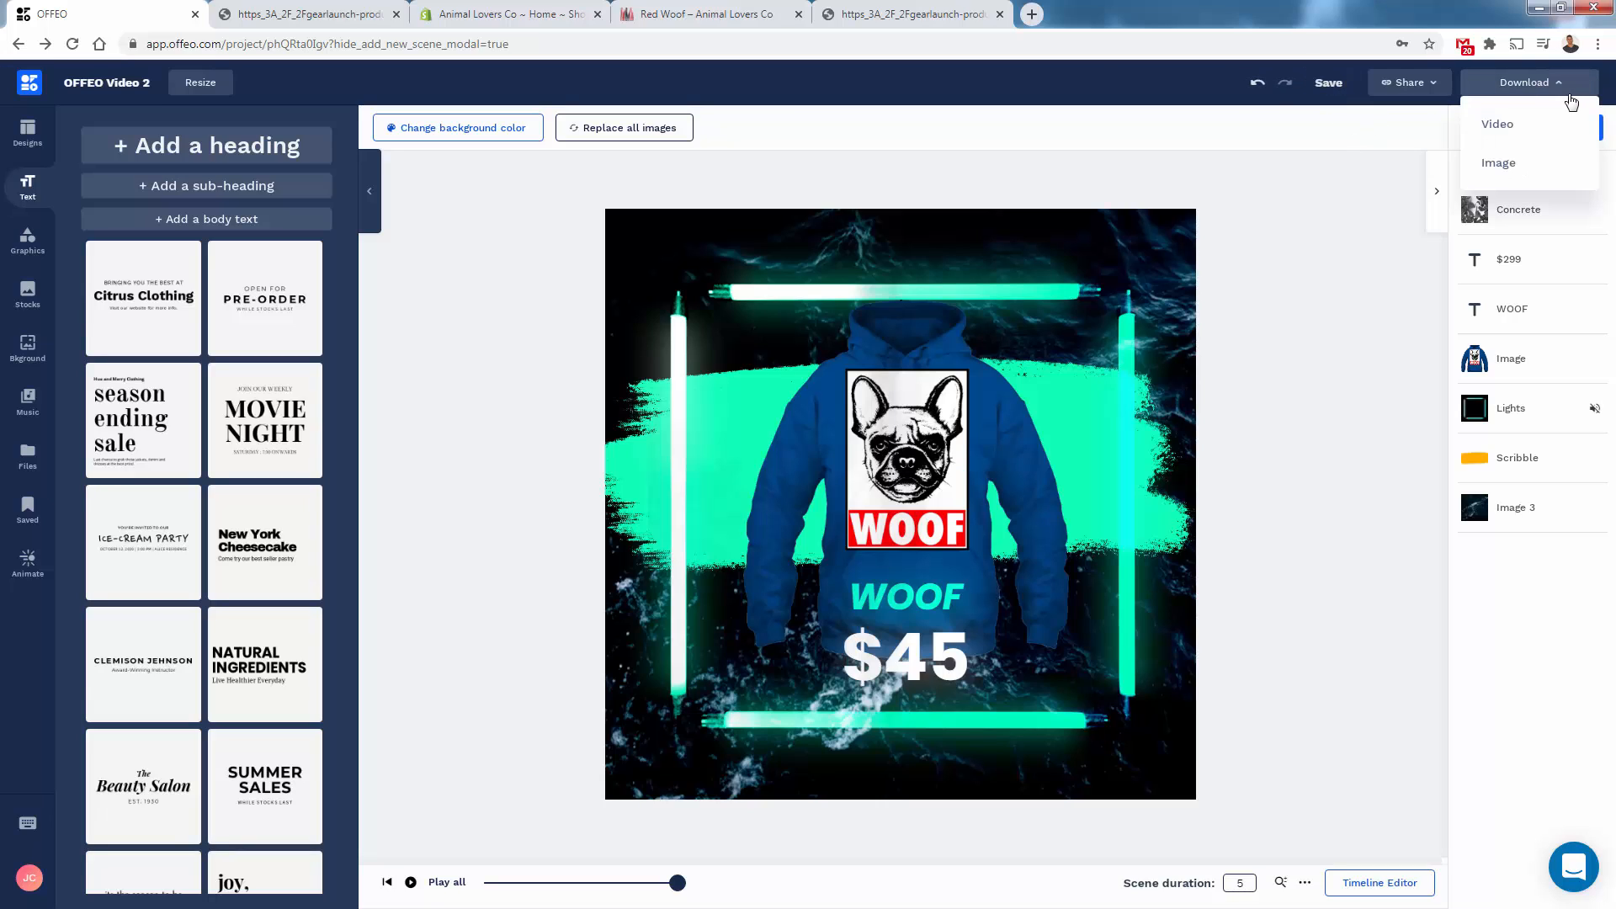
click(1537, 136)
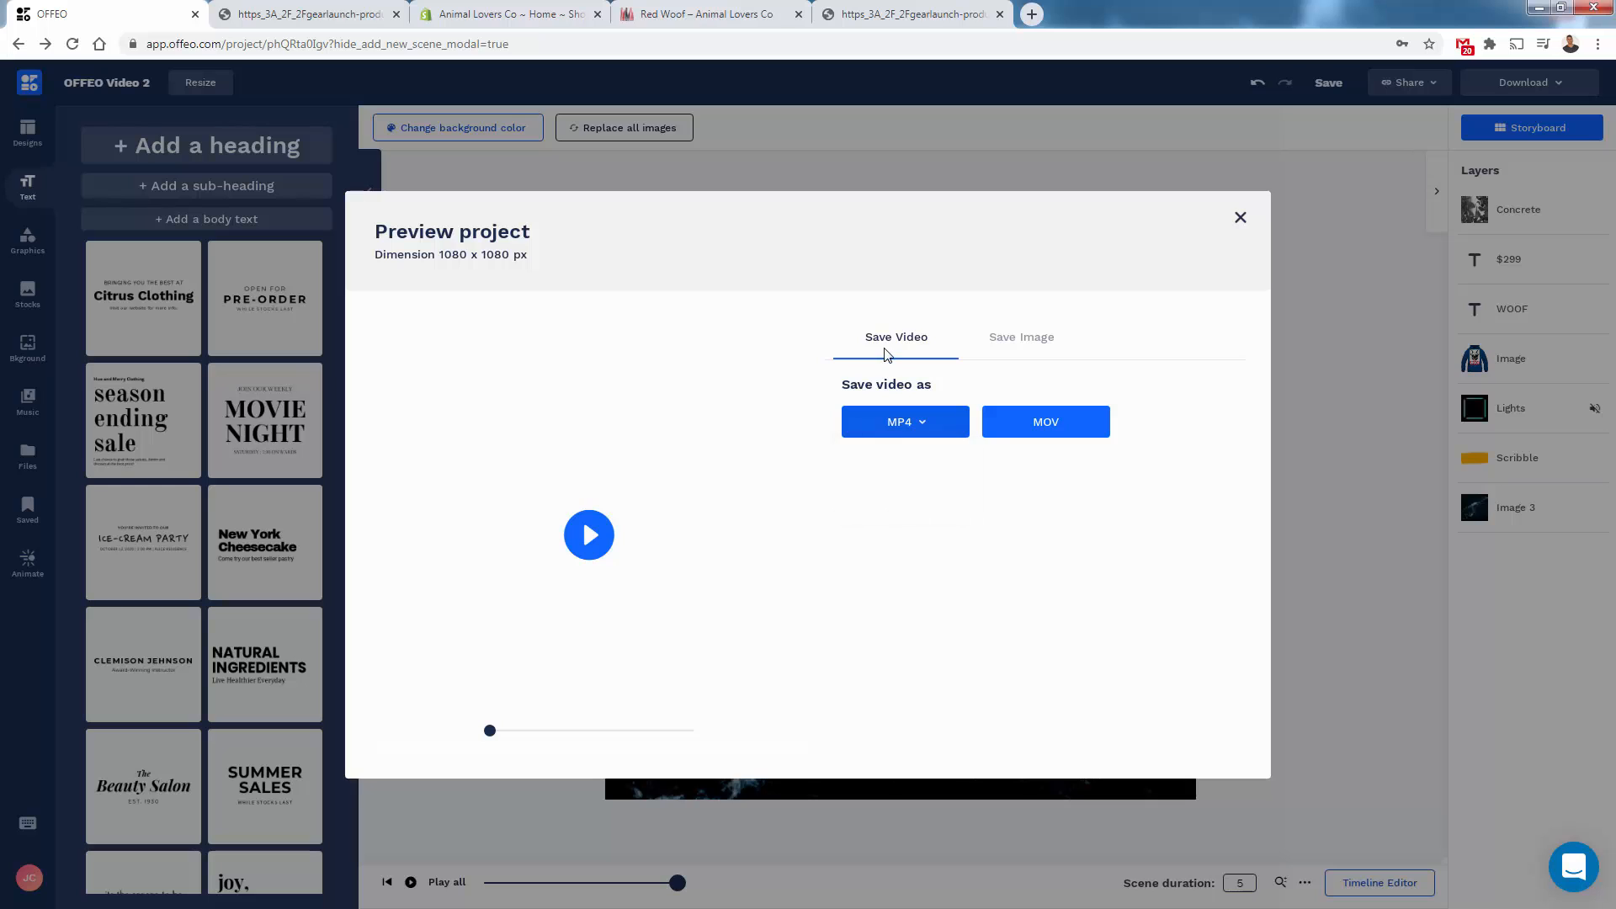
mouse_move(892, 417)
click(917, 468)
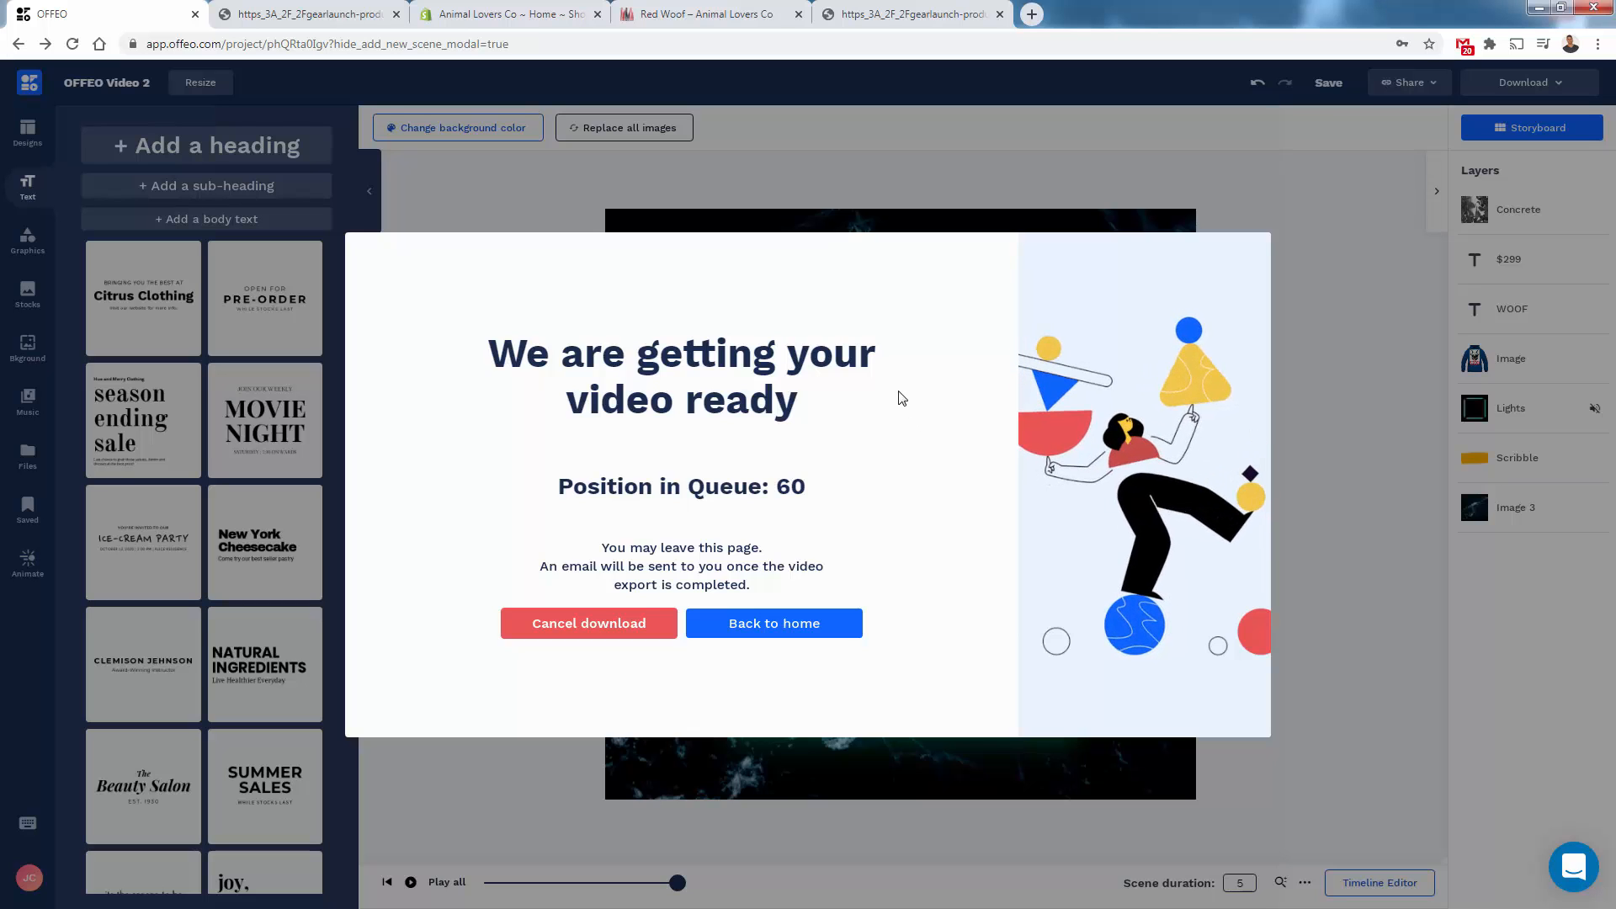
click(732, 627)
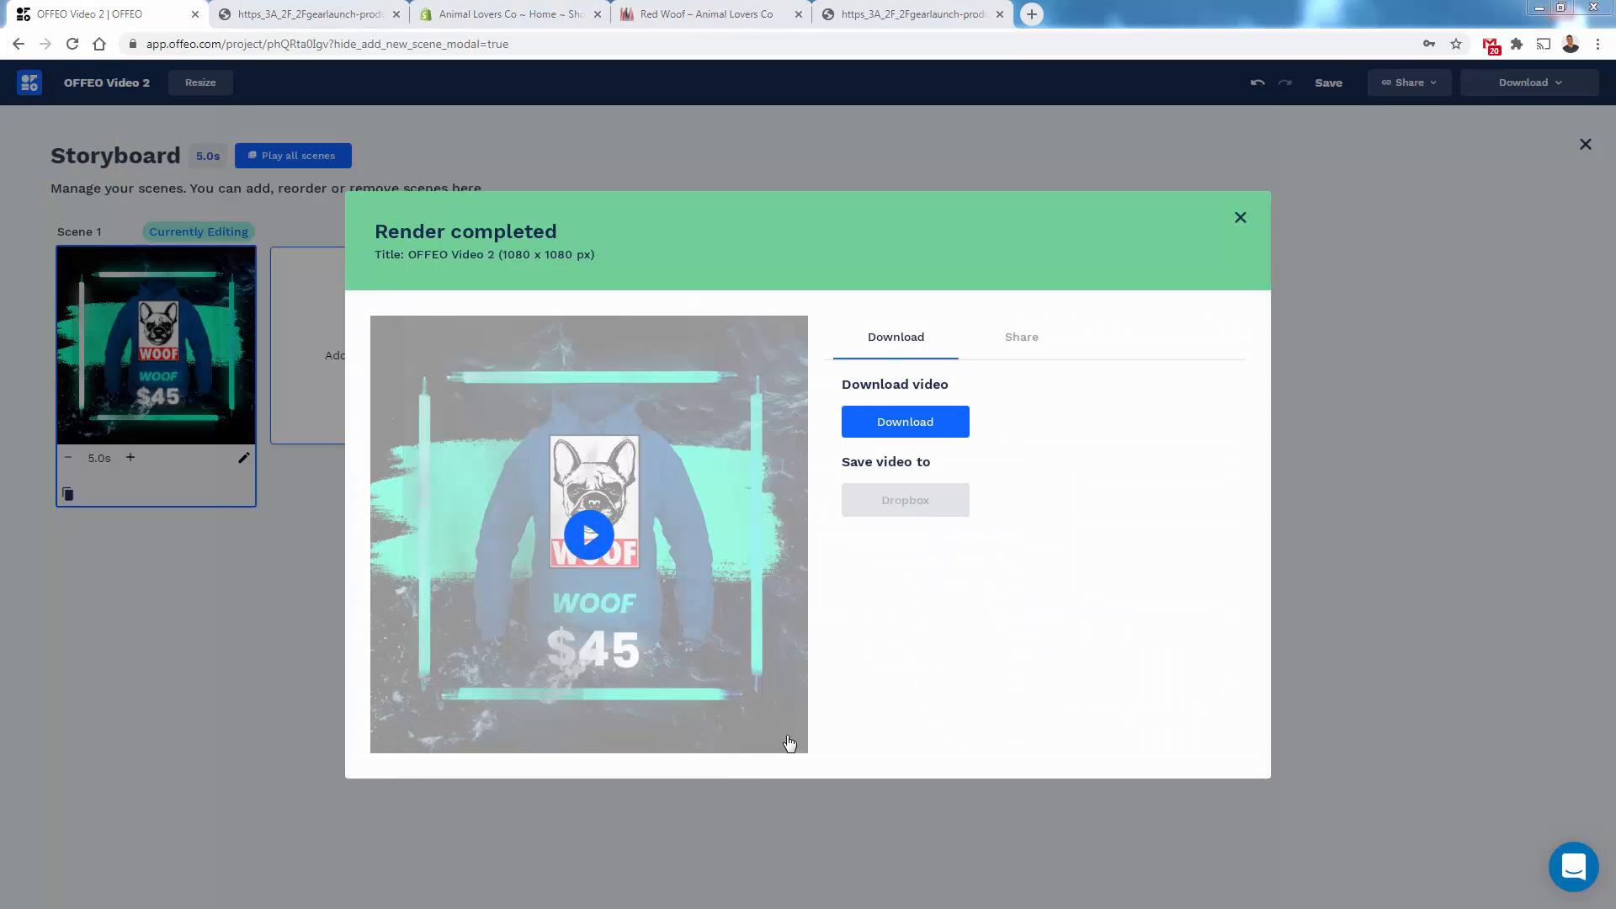
click(901, 429)
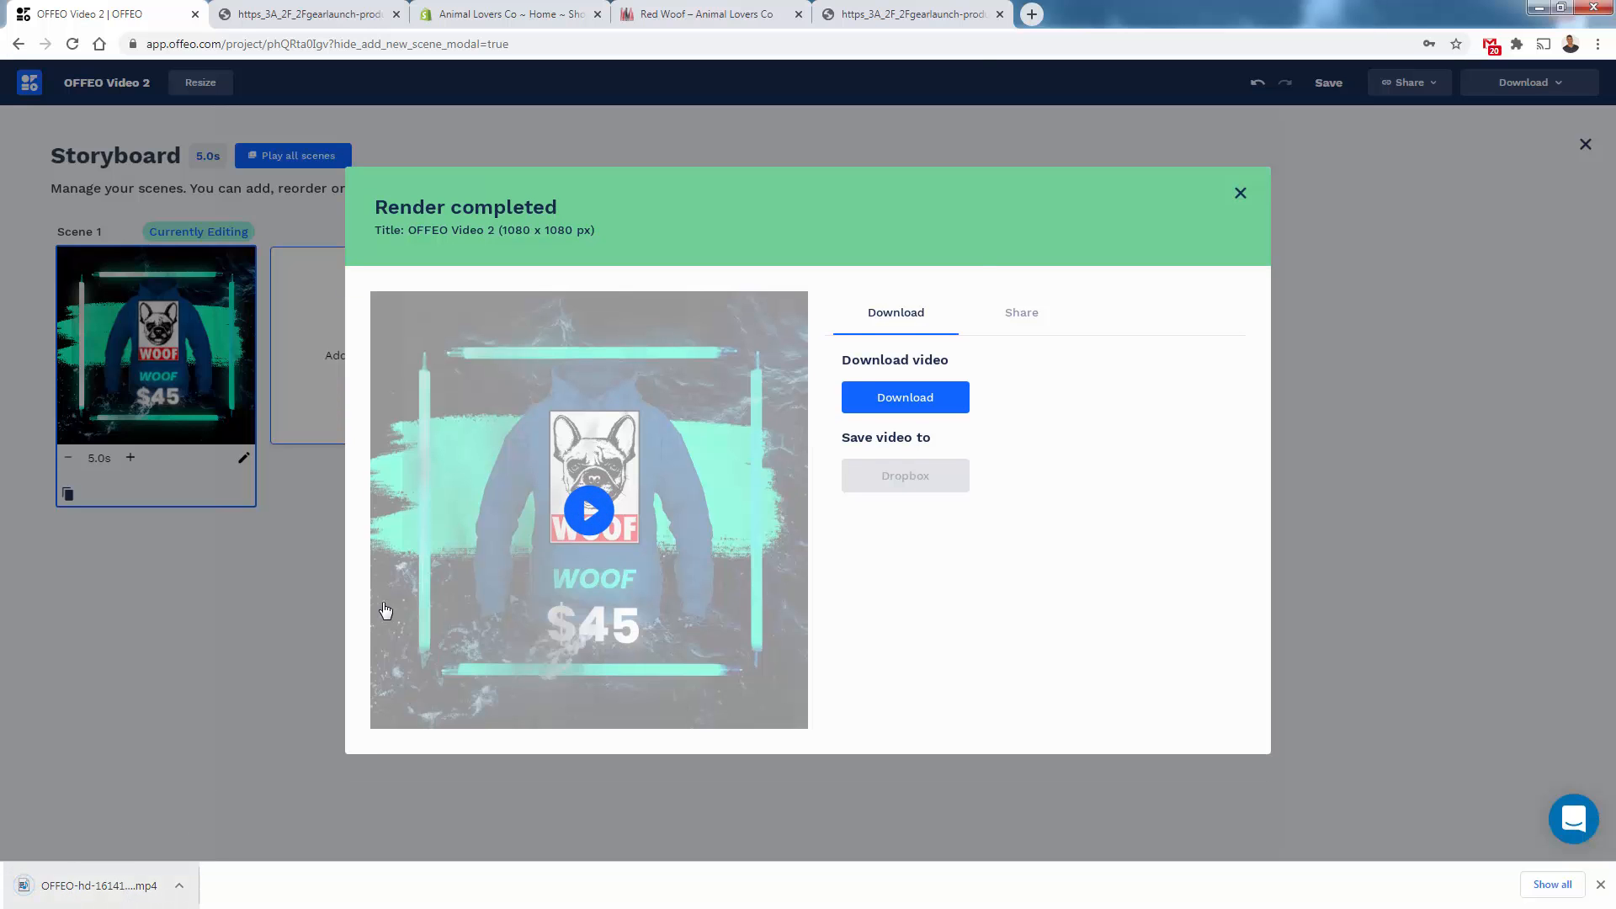
- Open the downloaded MP4 file in the browser and play it to review the finished hoodie video
click(909, 14)
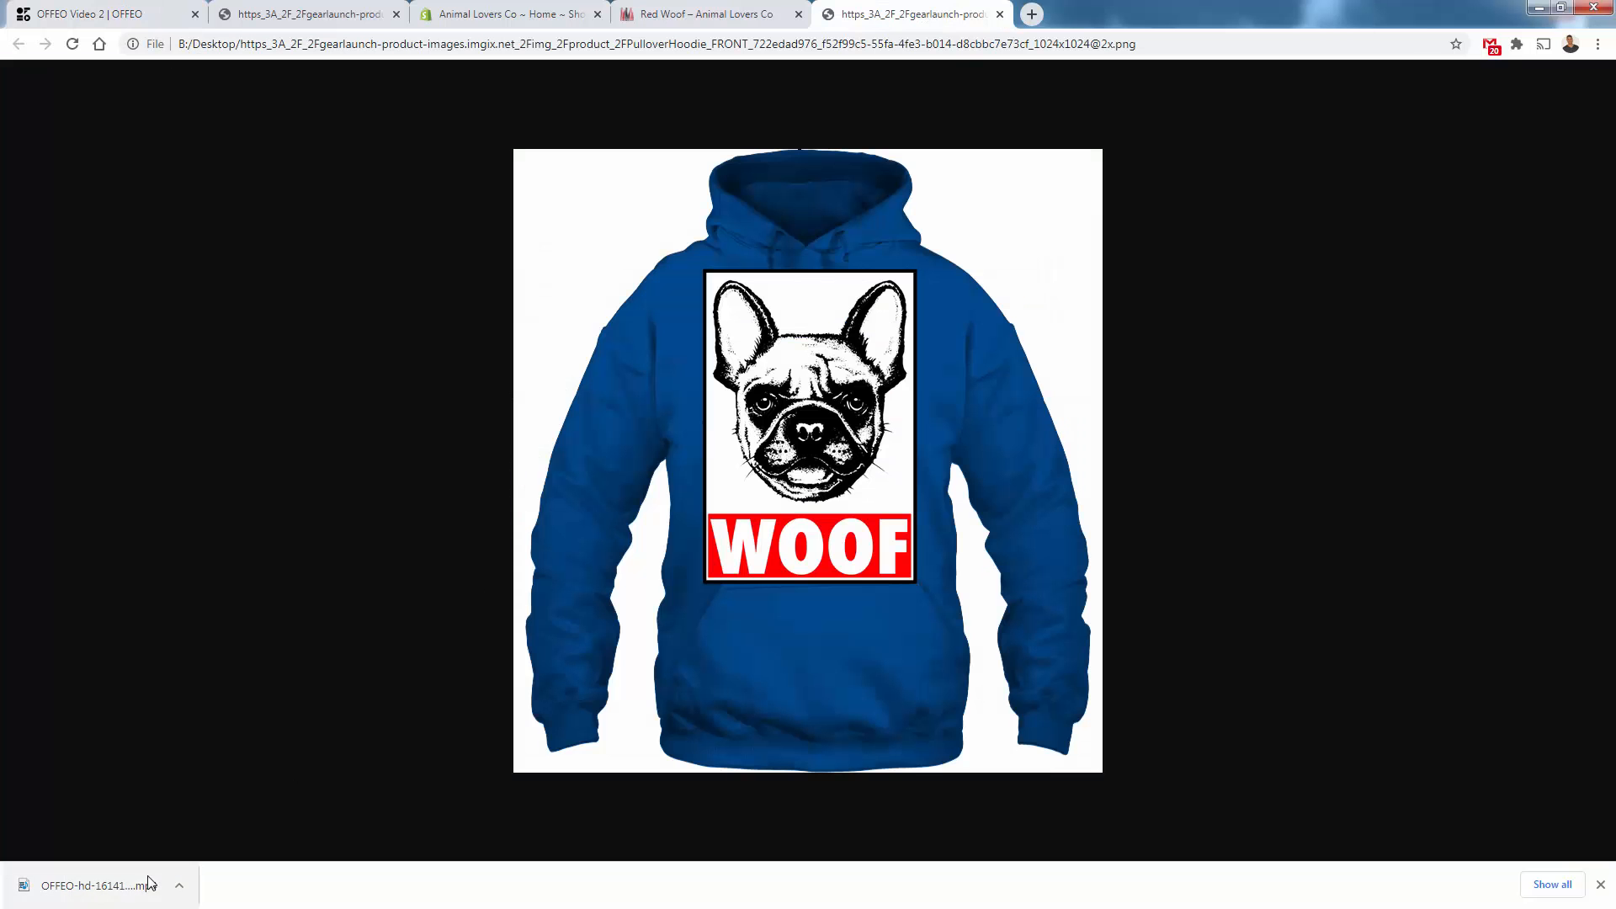
drag(98, 885, 323, 715)
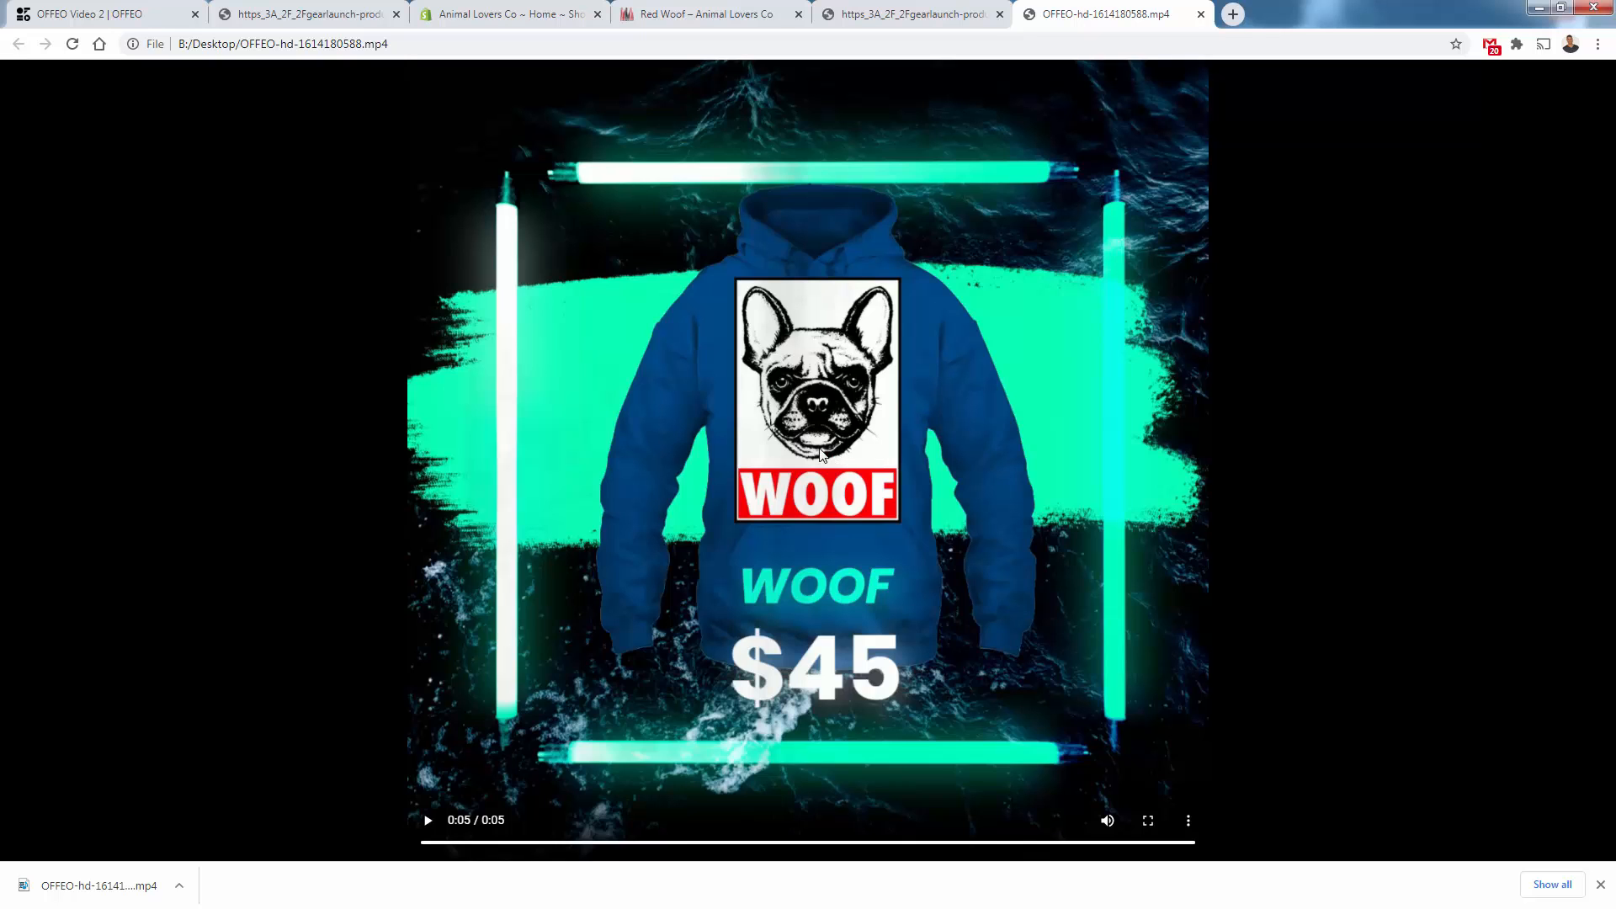
click(430, 822)
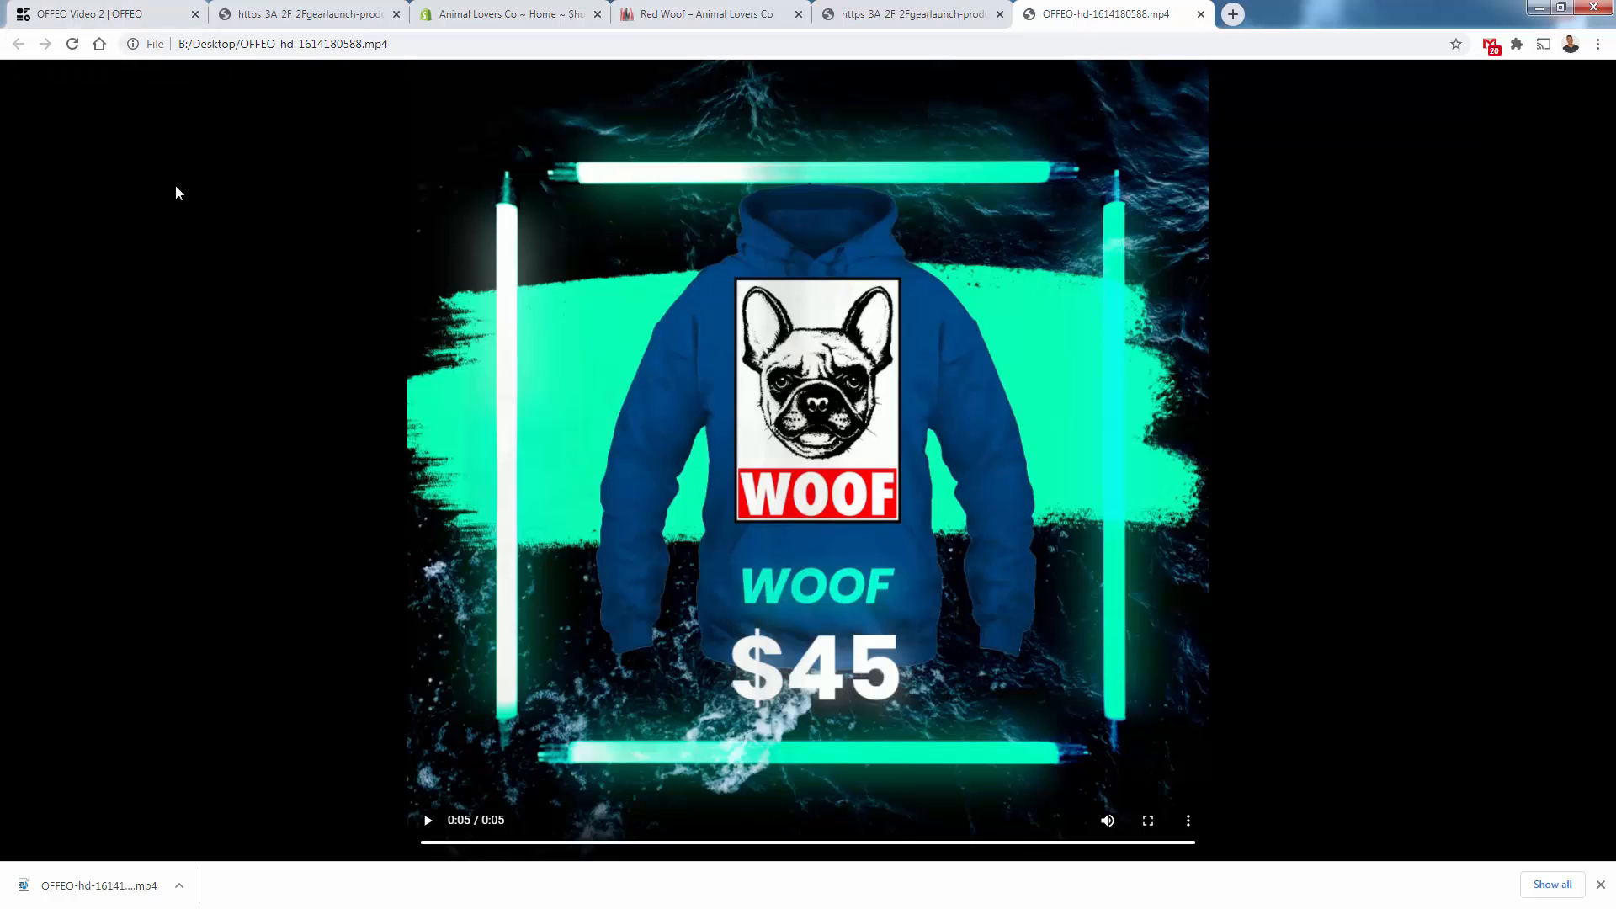
- Return to the OFFEO Video 2 project and dismiss the completed render dialog to reach the storyboard
click(125, 12)
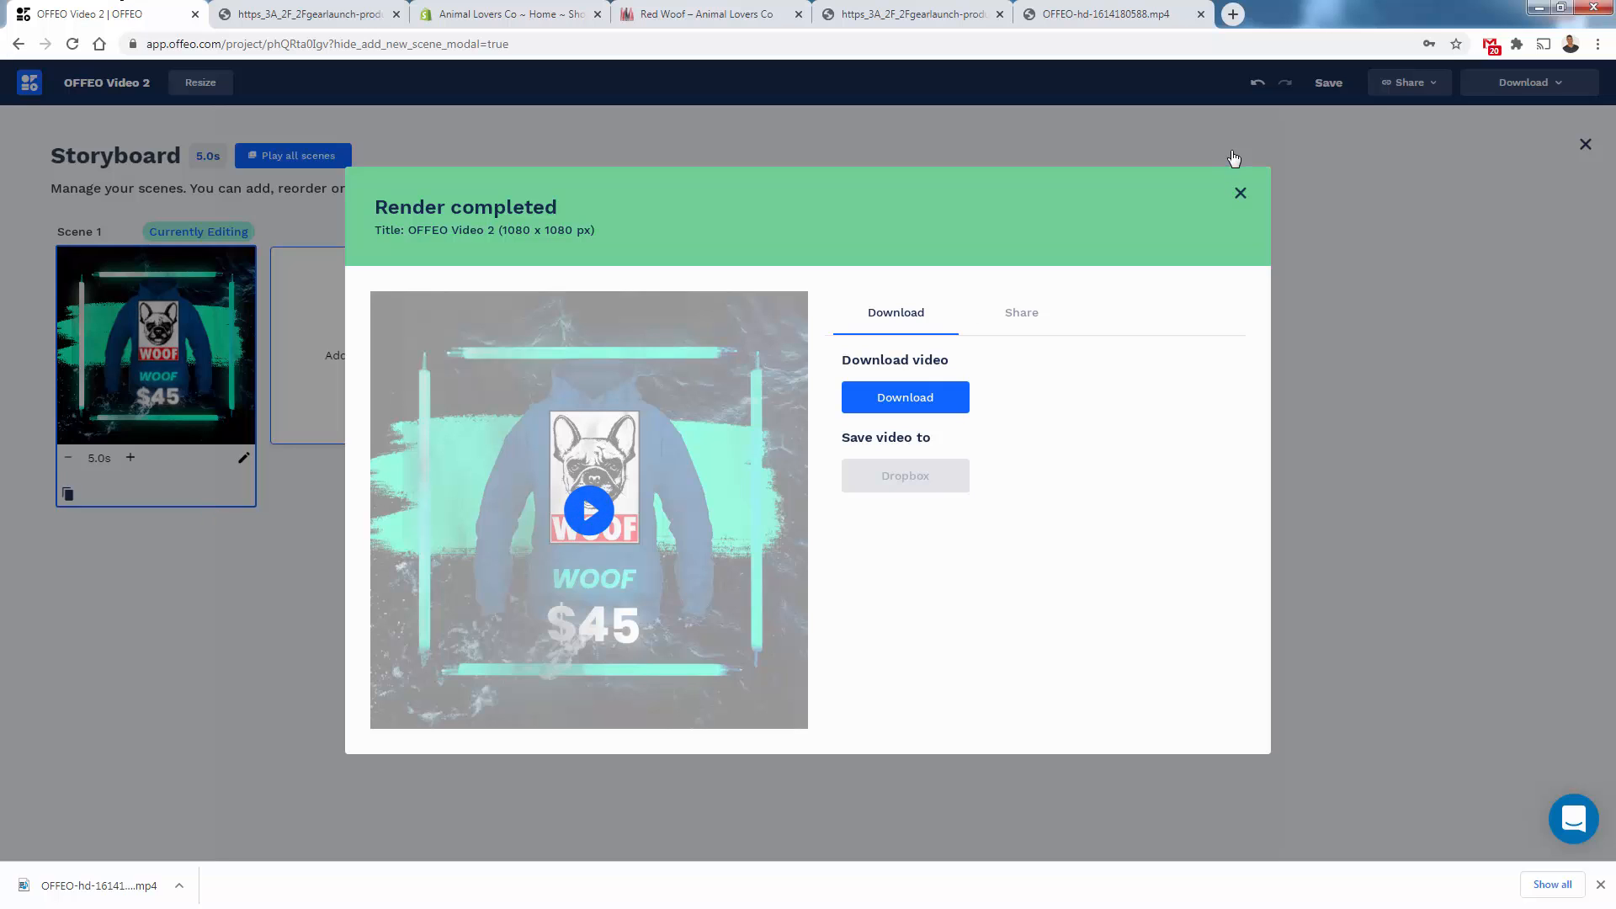
click(1242, 193)
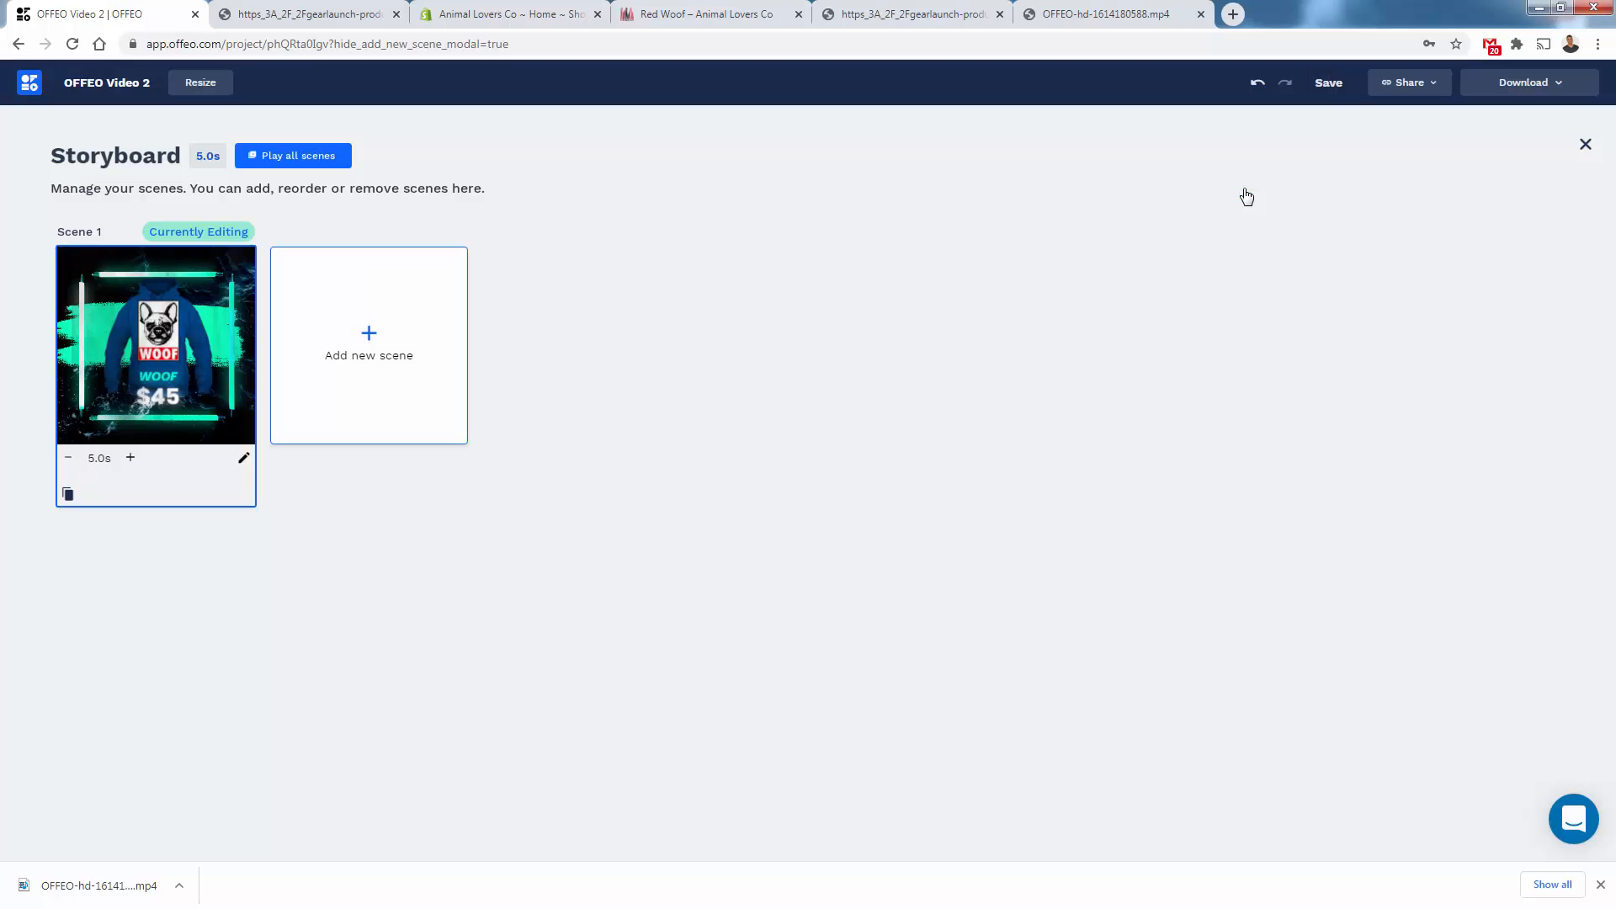